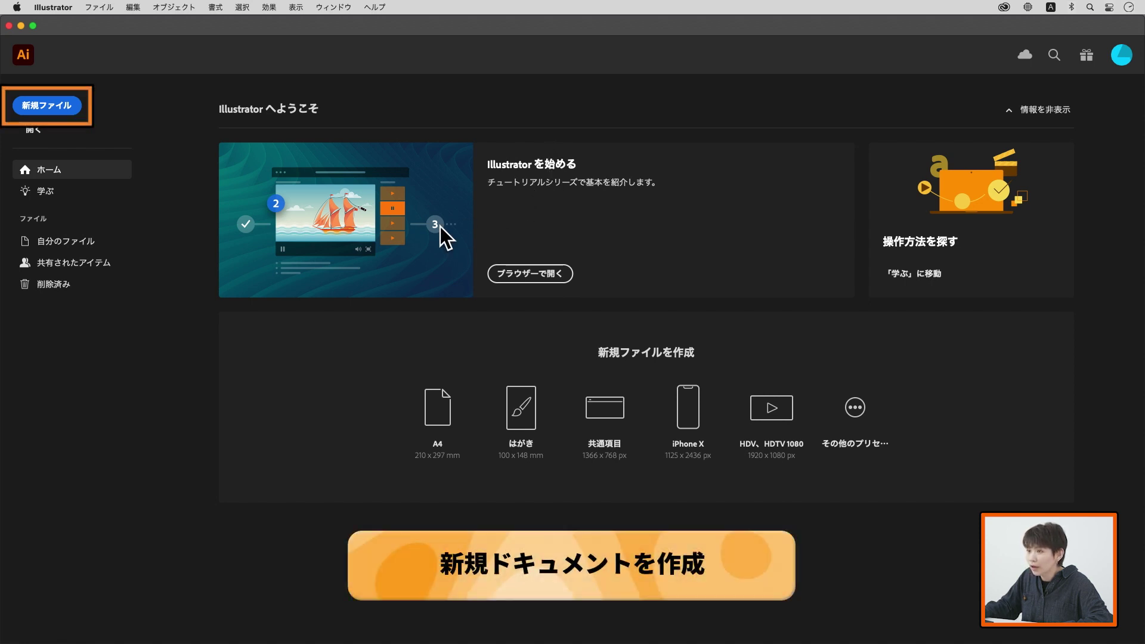
Step: Create a blank A4 (210 × 297 mm) print document from the Print presets
click(65, 111)
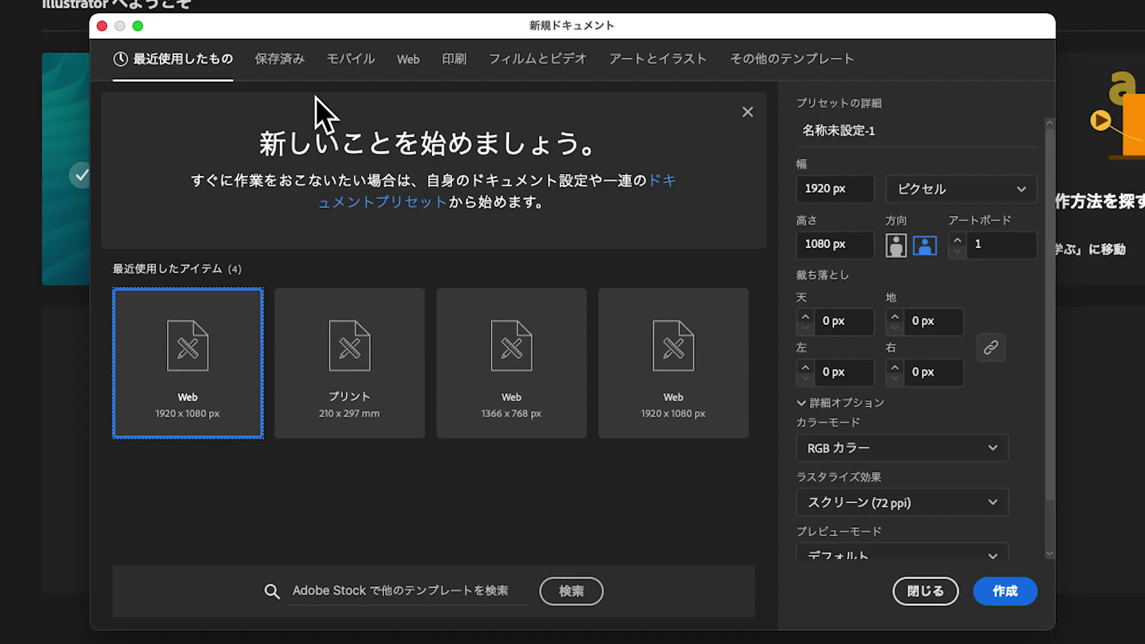
click(352, 67)
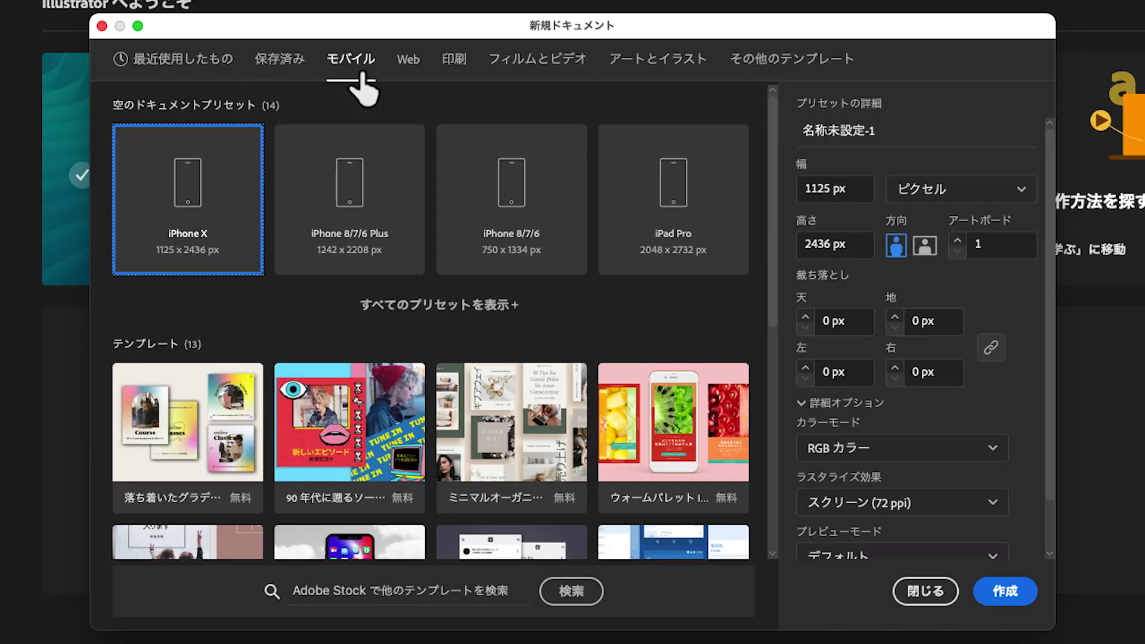
click(404, 74)
click(454, 73)
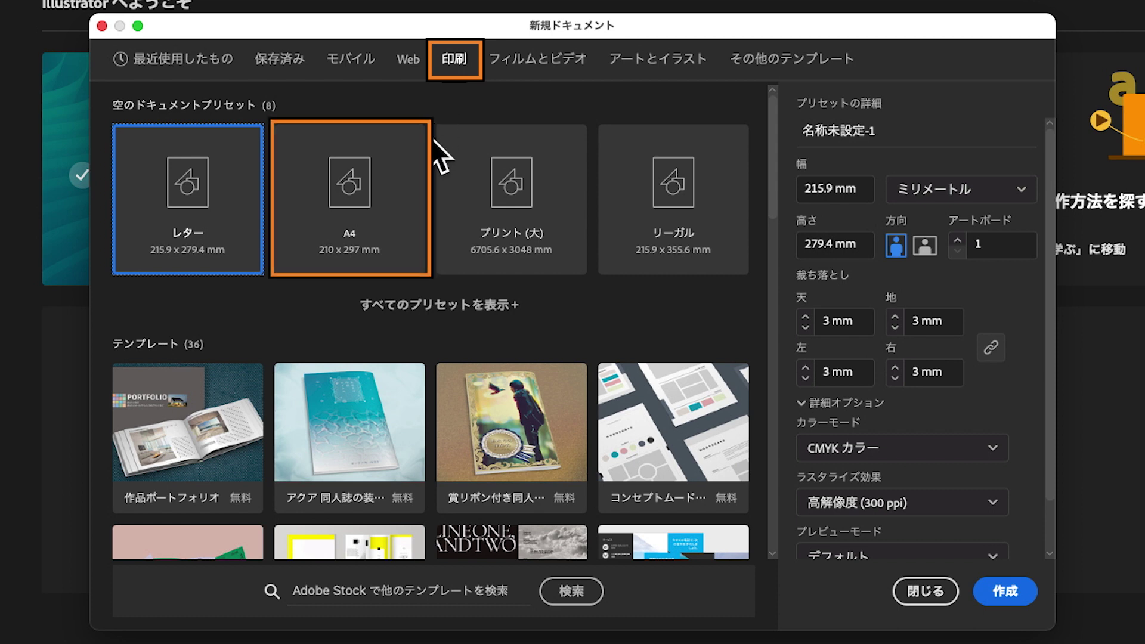
click(398, 175)
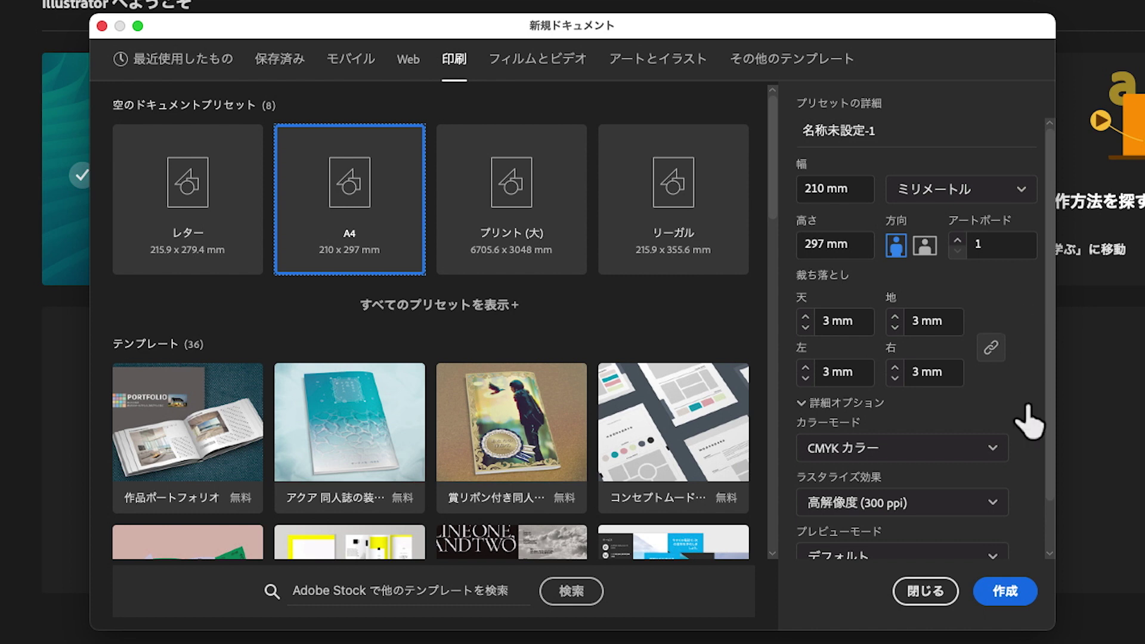
click(1021, 592)
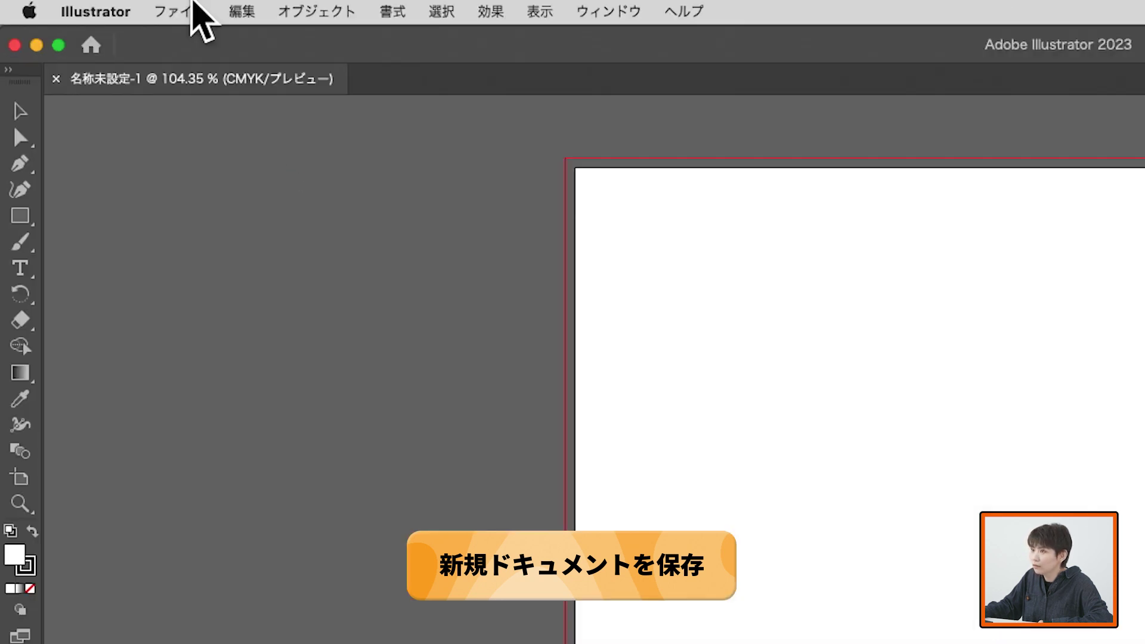
Step: Use File > Save and choose saving on this computer rather than the cloud
click(108, 7)
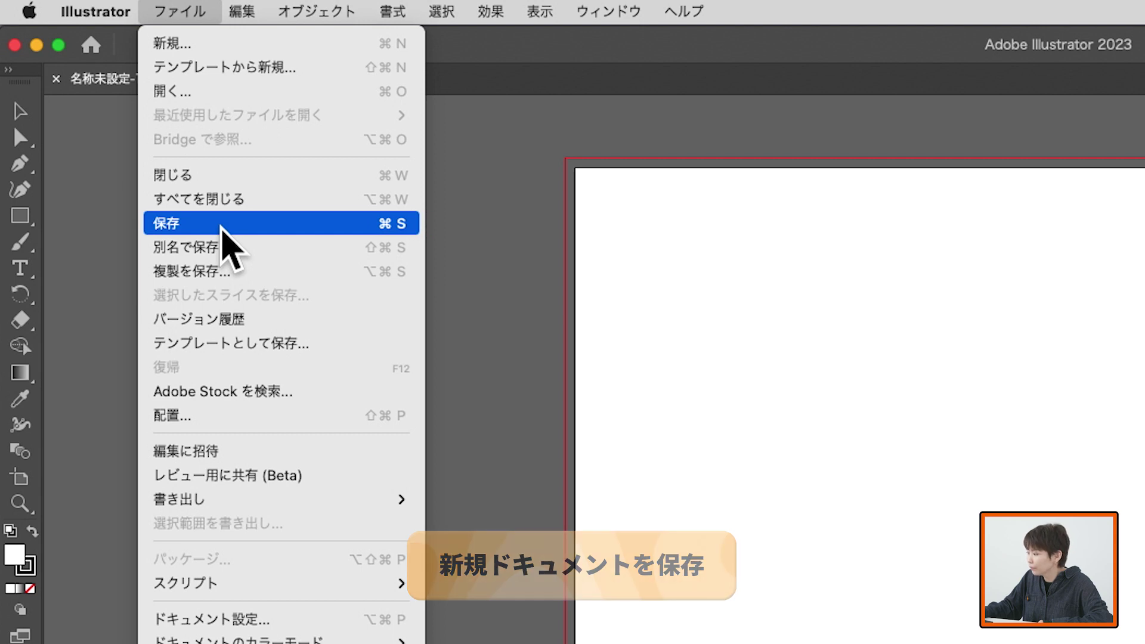
click(222, 225)
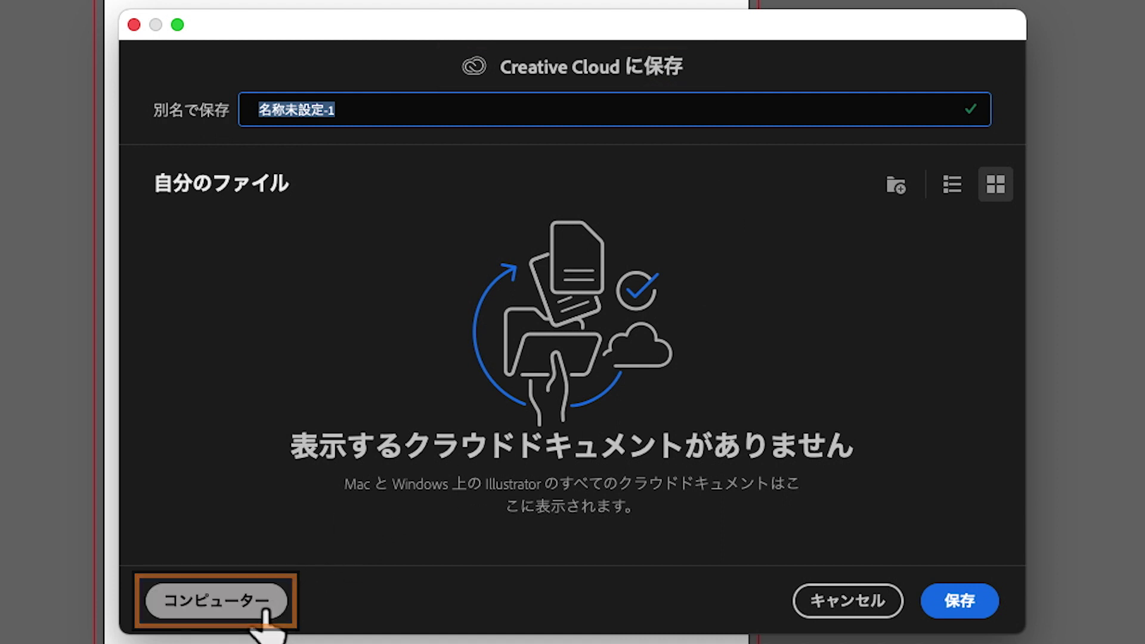
click(264, 612)
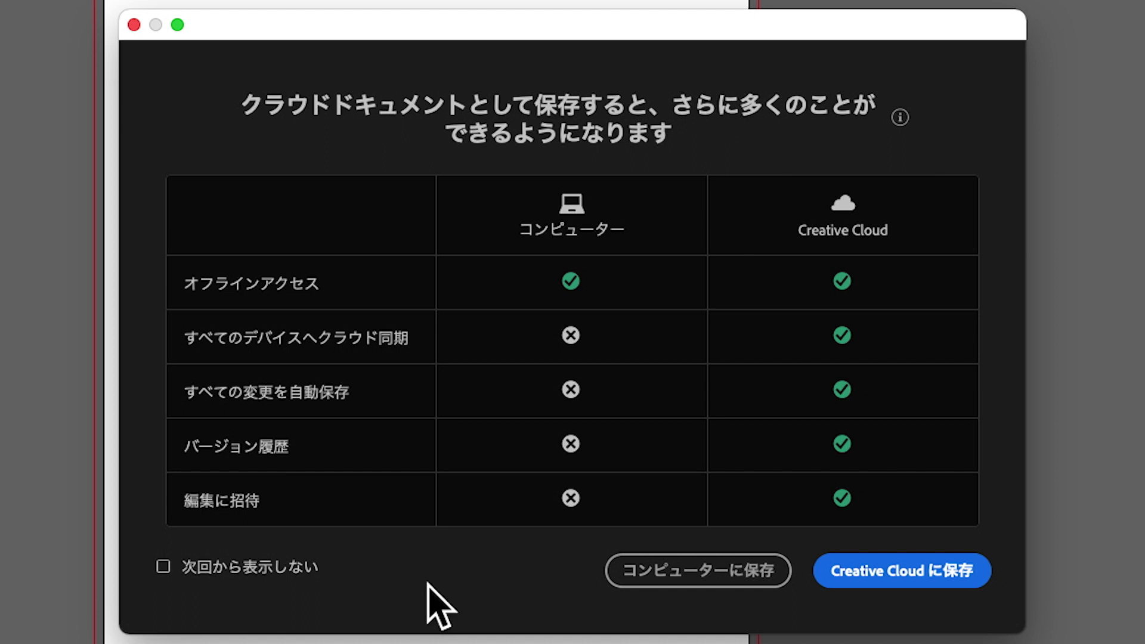
click(717, 587)
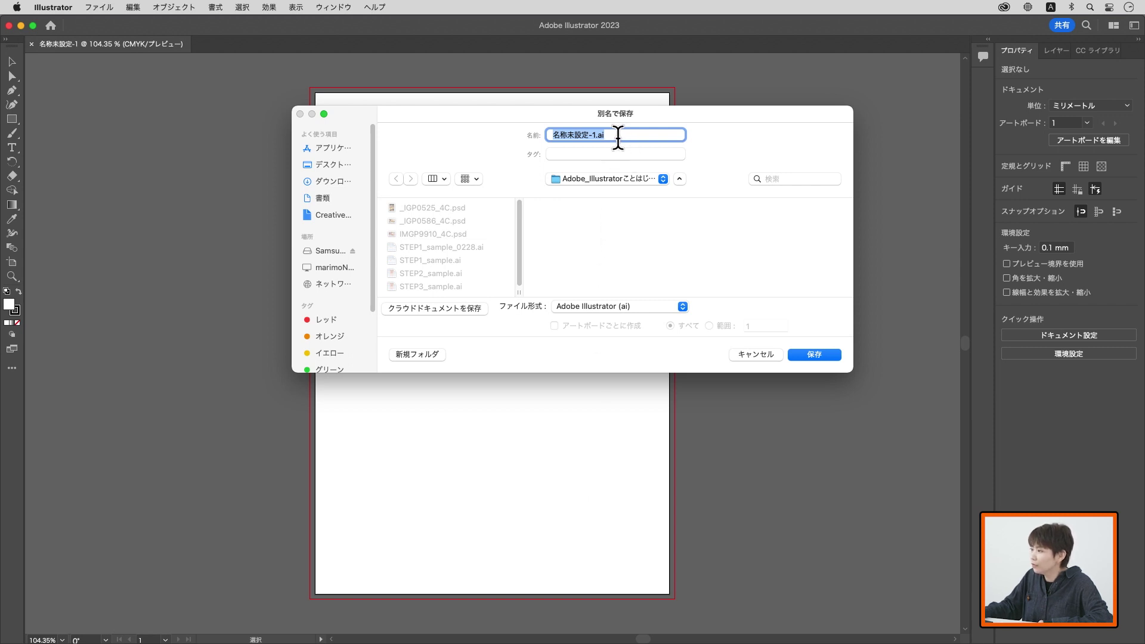
Step: Save the document as A4チラシ.ai, accepting the default Illustrator Options
text(A4チラシ)
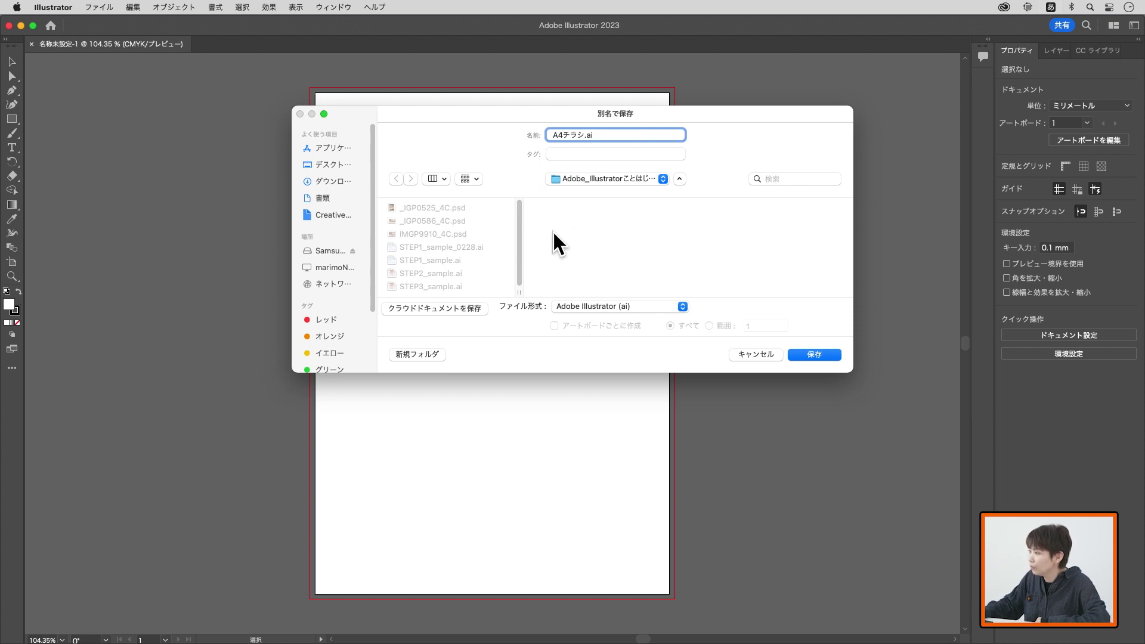
click(829, 356)
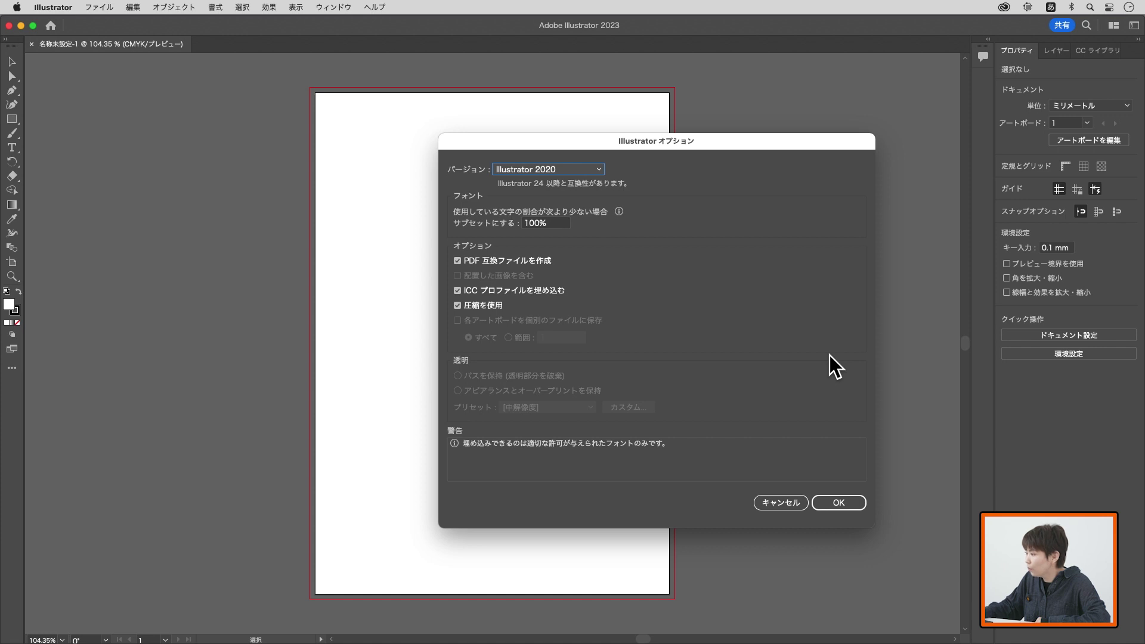
click(848, 505)
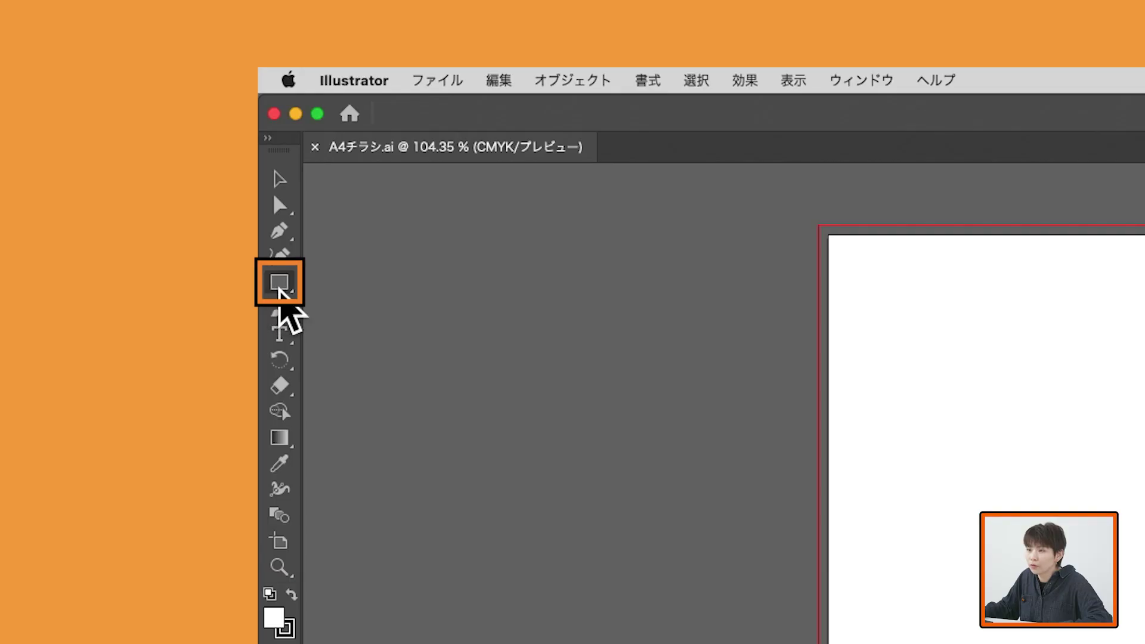
Step: Draw a rectangle sized 210+6 by 297+6 mm, giving 216 × 303 mm
click(278, 284)
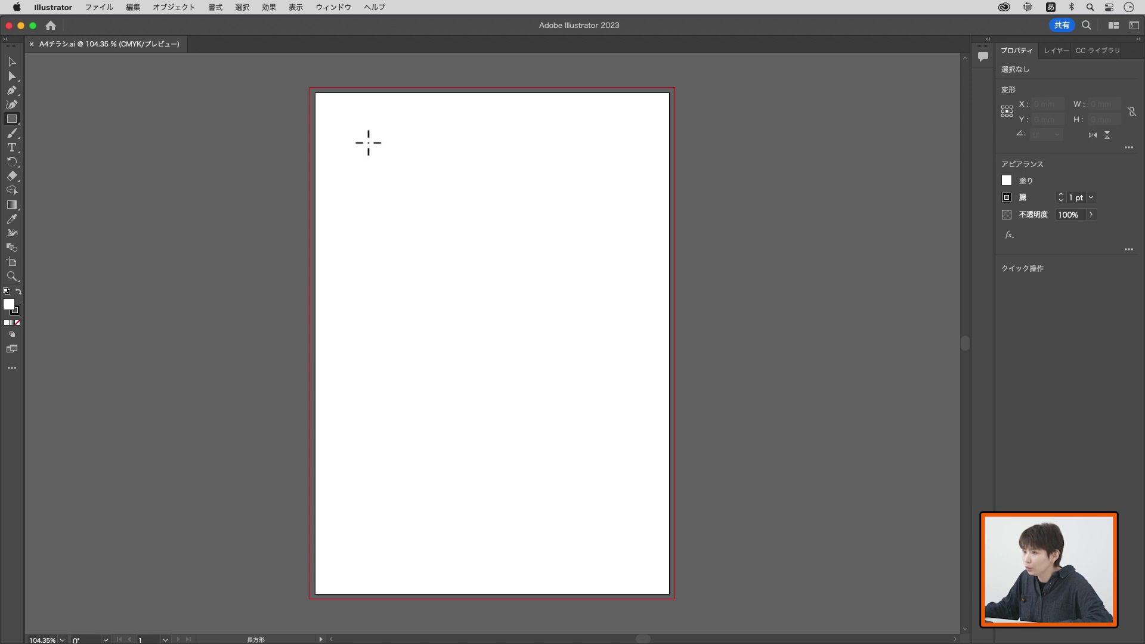
click(370, 143)
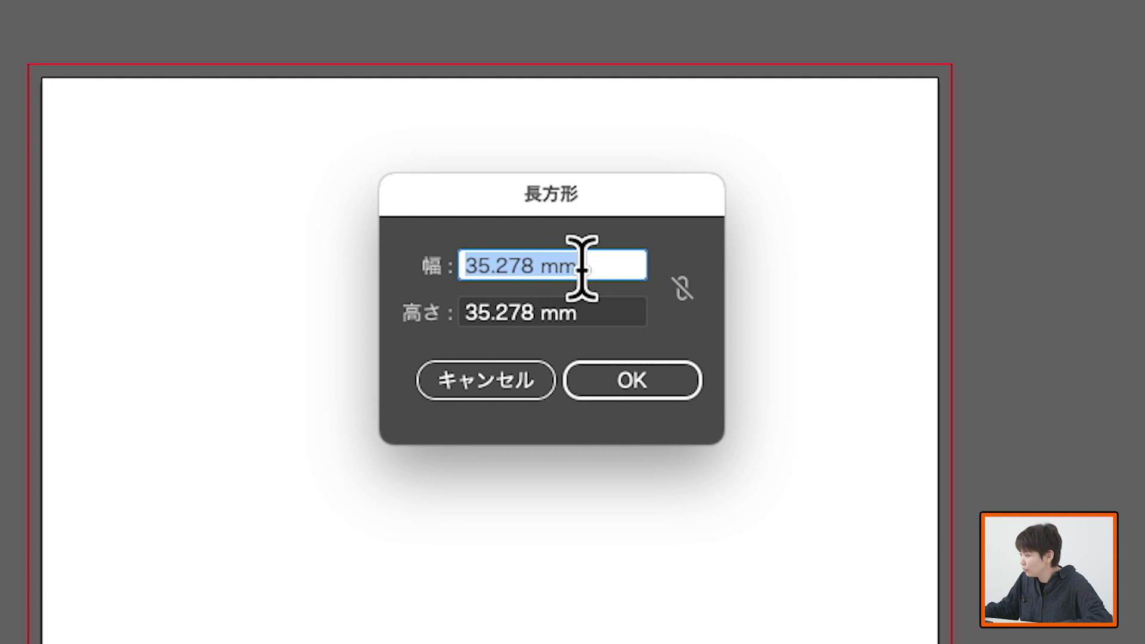
text(210)
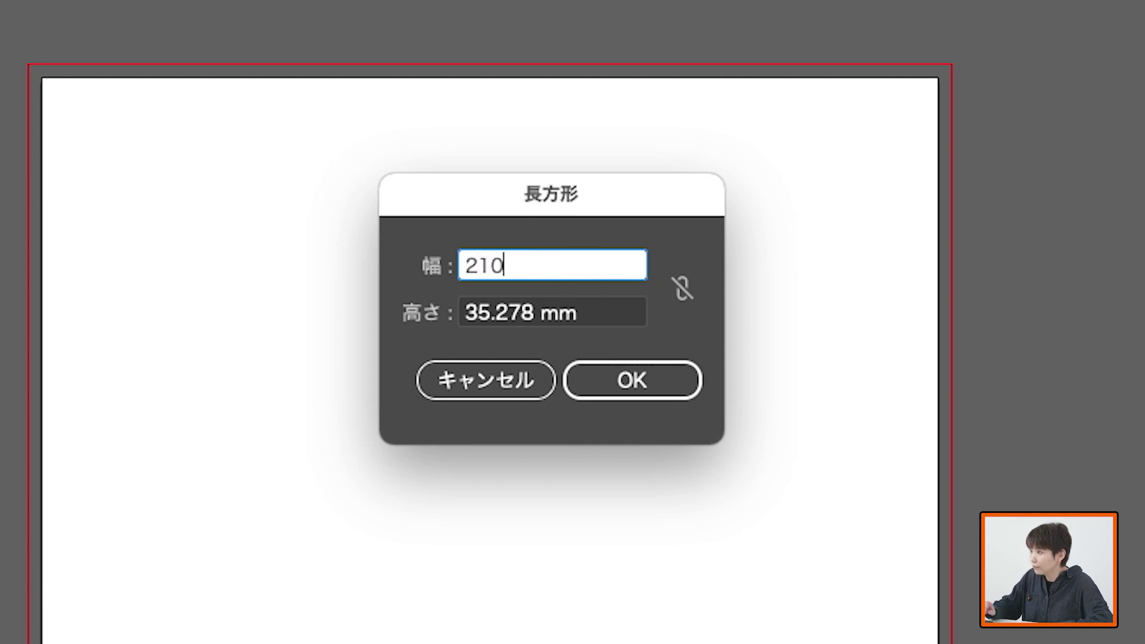
key(Tab)
text(297)
key(Tab)
click(560, 265)
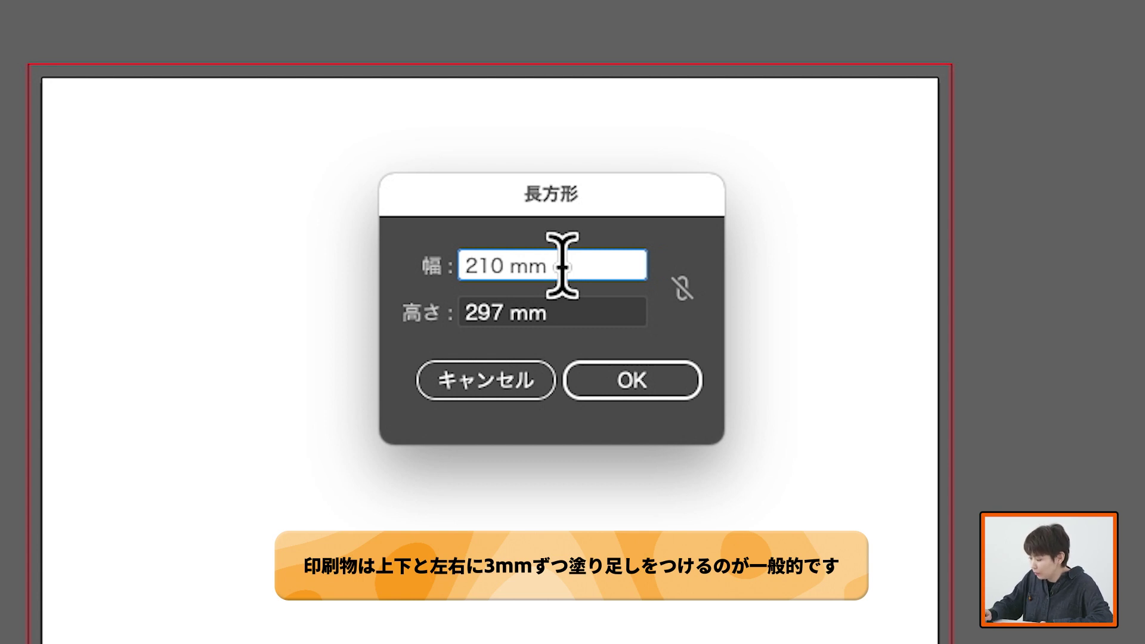
text(+6)
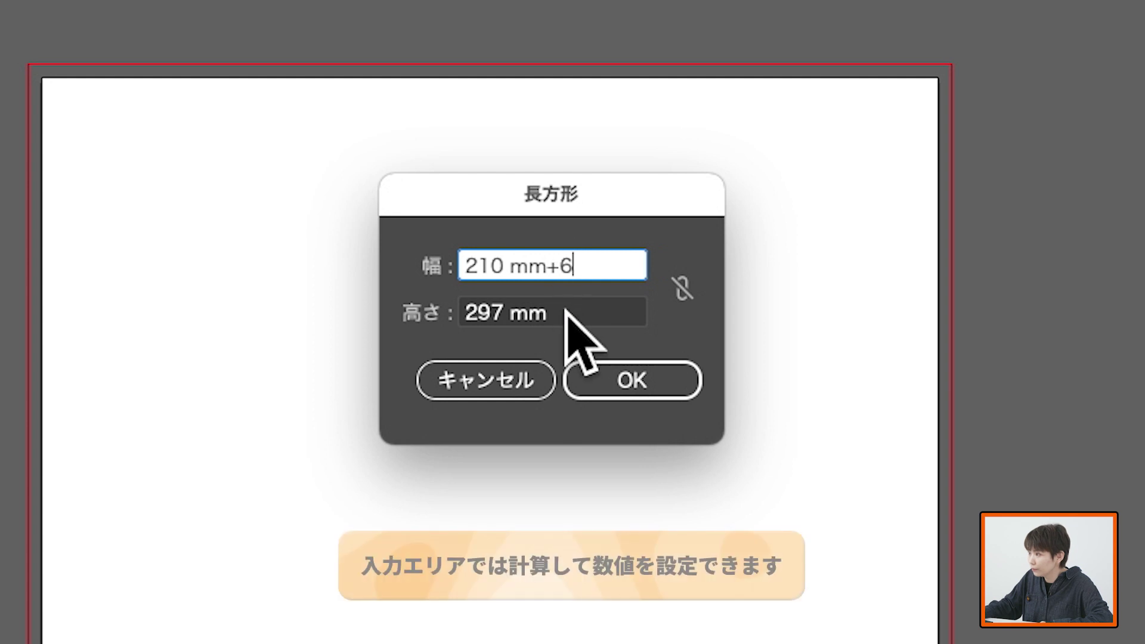
click(567, 313)
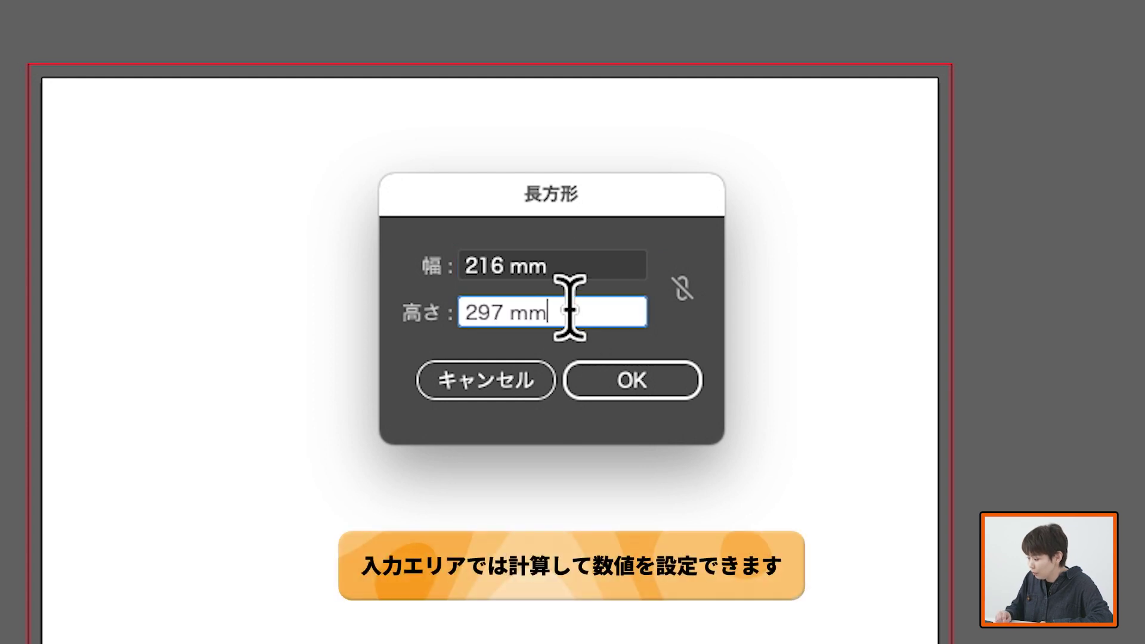
text(+6)
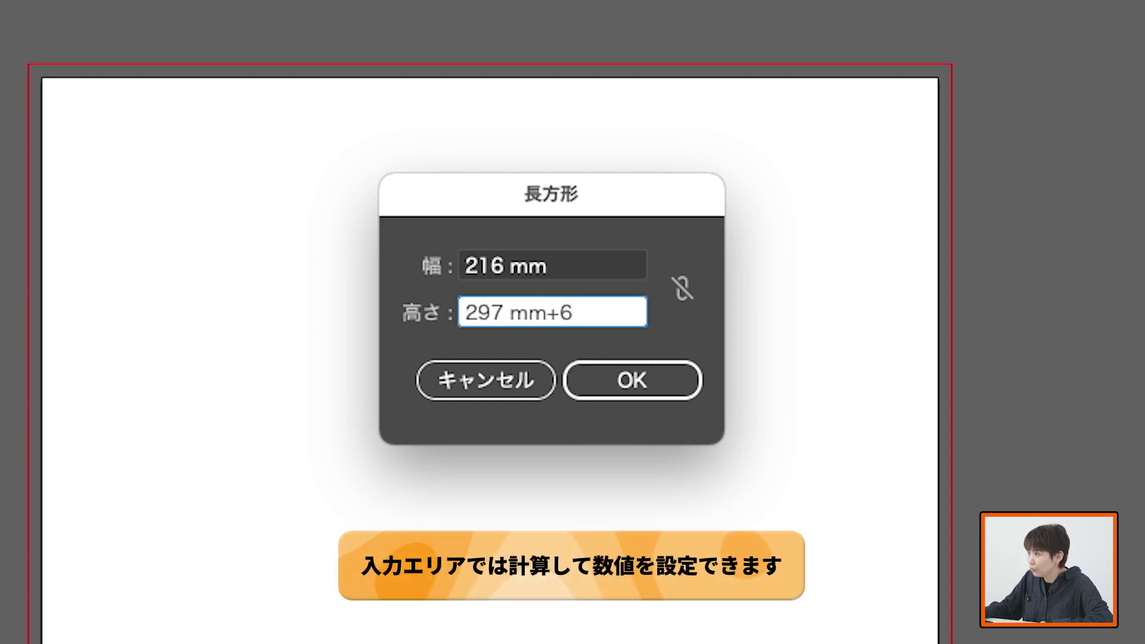
click(602, 273)
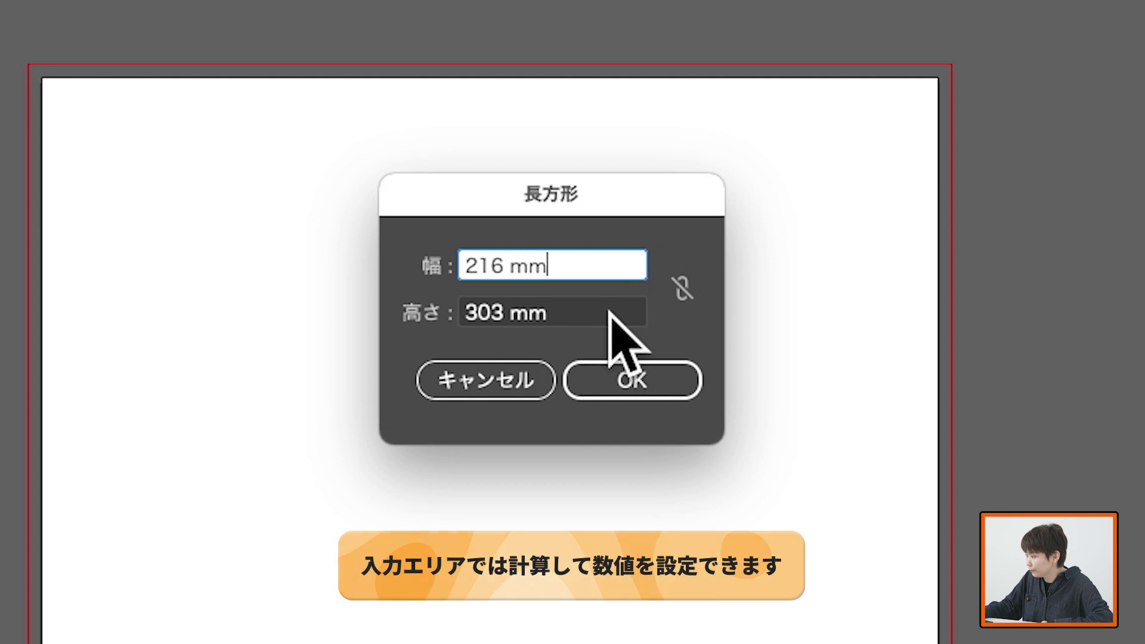
click(635, 388)
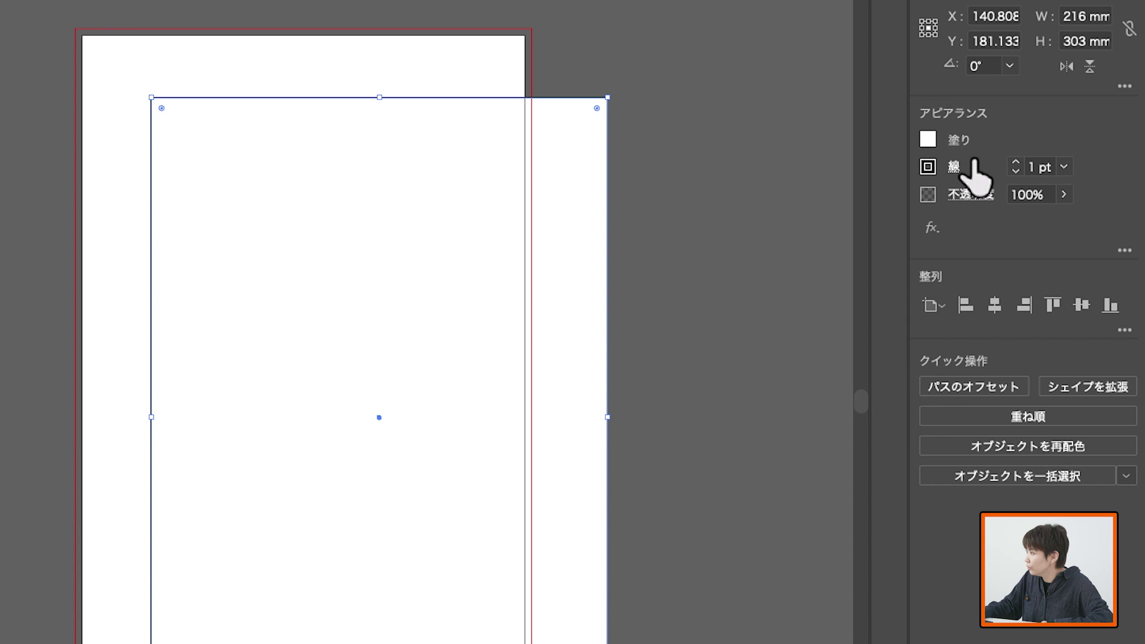
Step: Give the rectangle a CMYK fill of C0 M15 Y10 K0
click(929, 140)
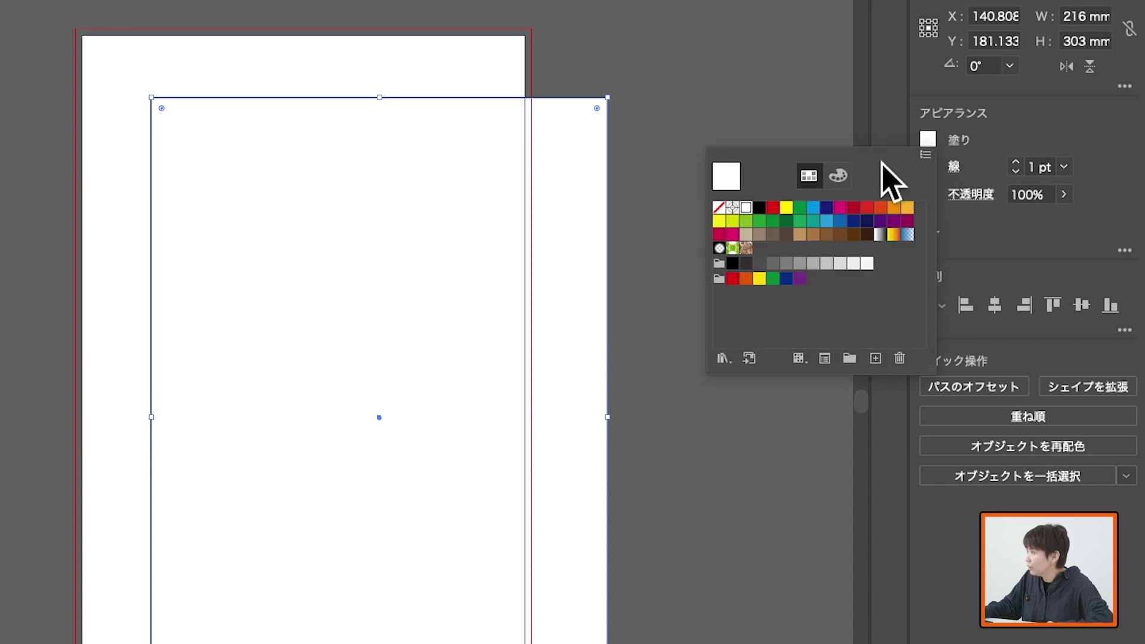
click(838, 175)
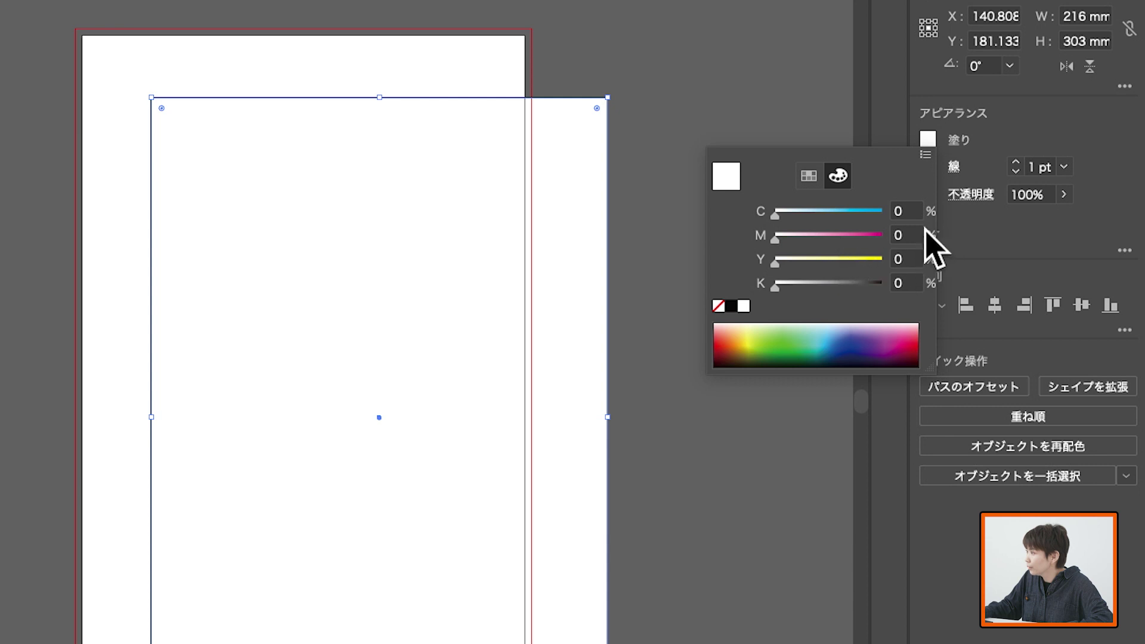
click(904, 235)
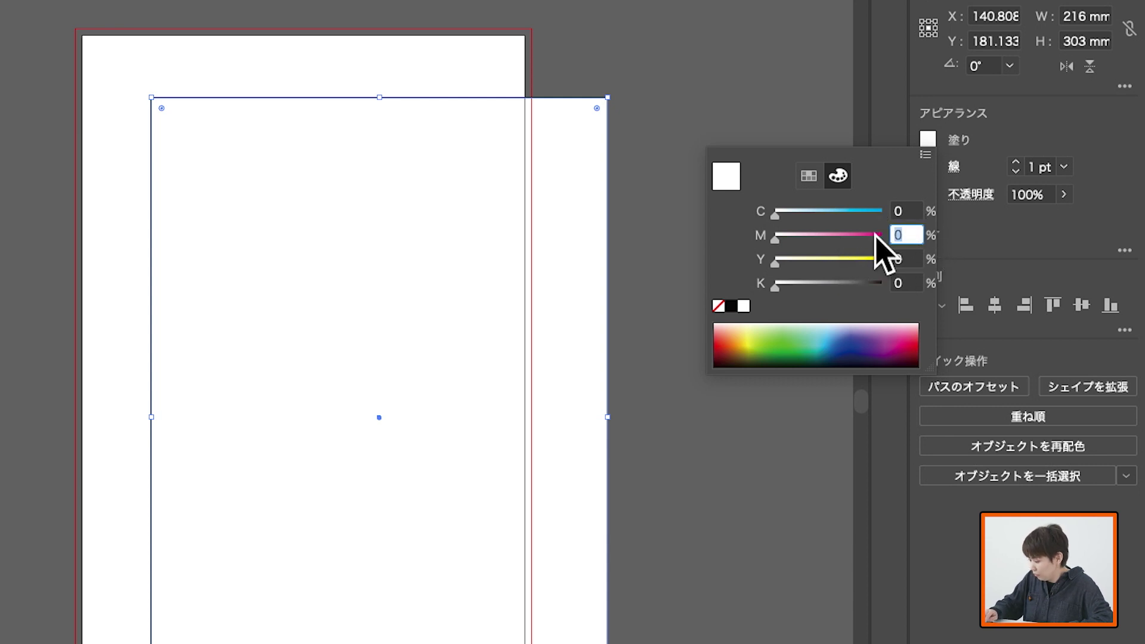
text(15)
click(904, 259)
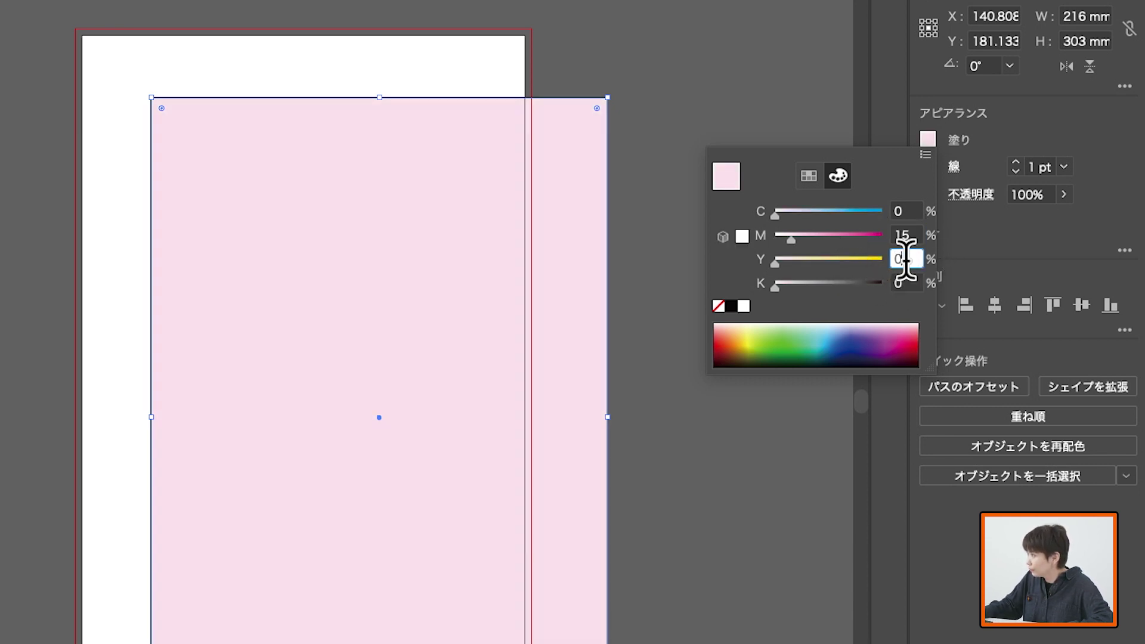
text(10)
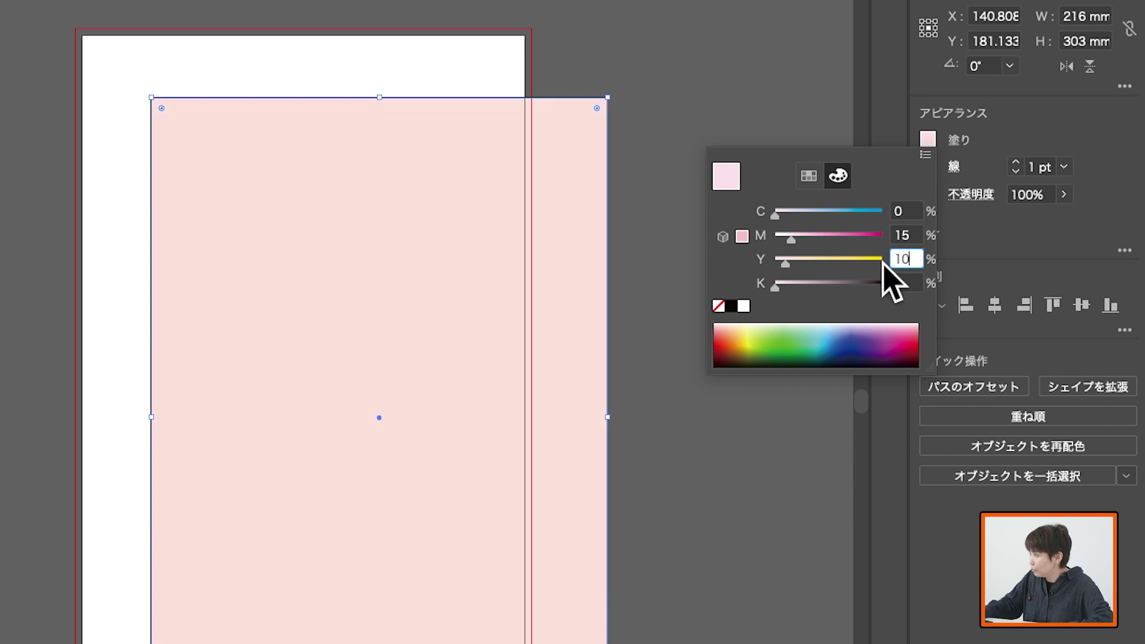
click(906, 283)
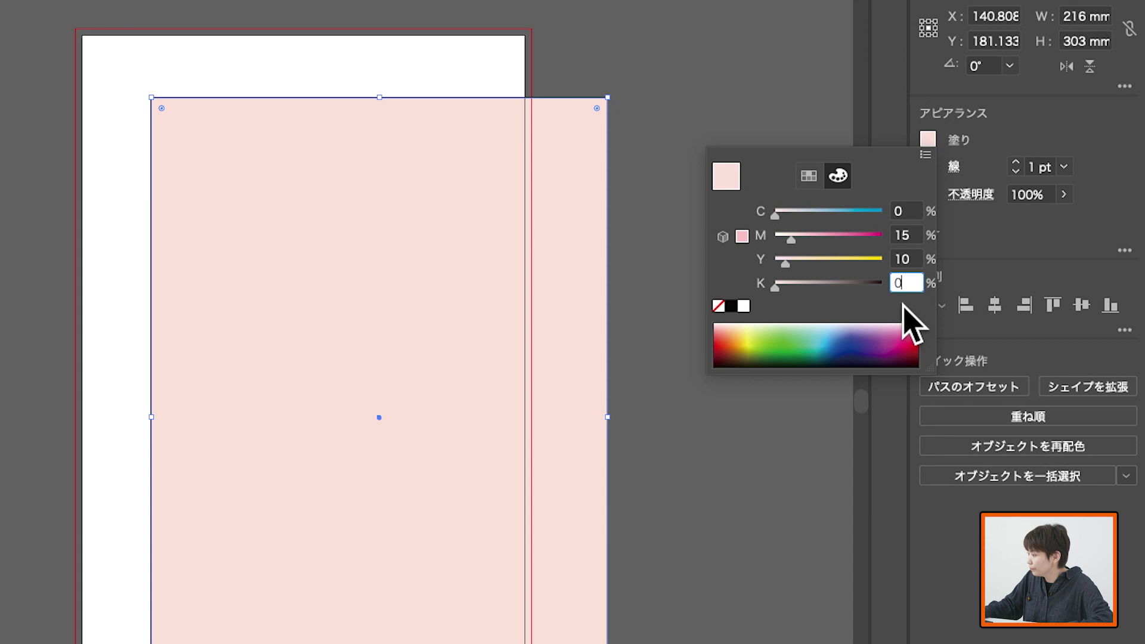
click(1010, 216)
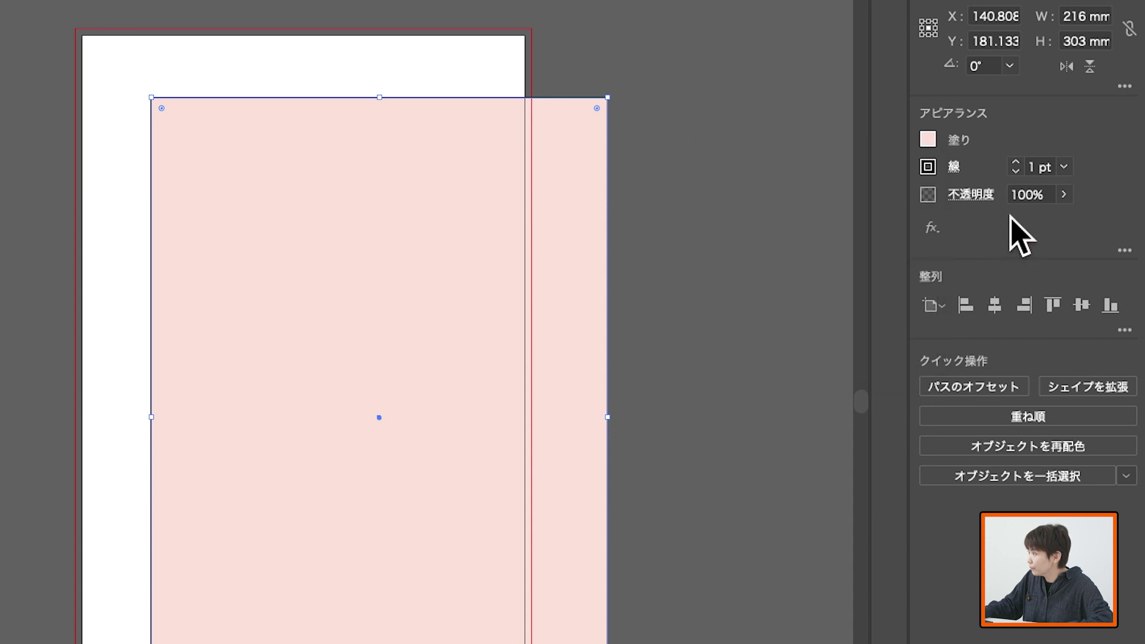
Step: Set the rectangle's stroke to None
click(928, 167)
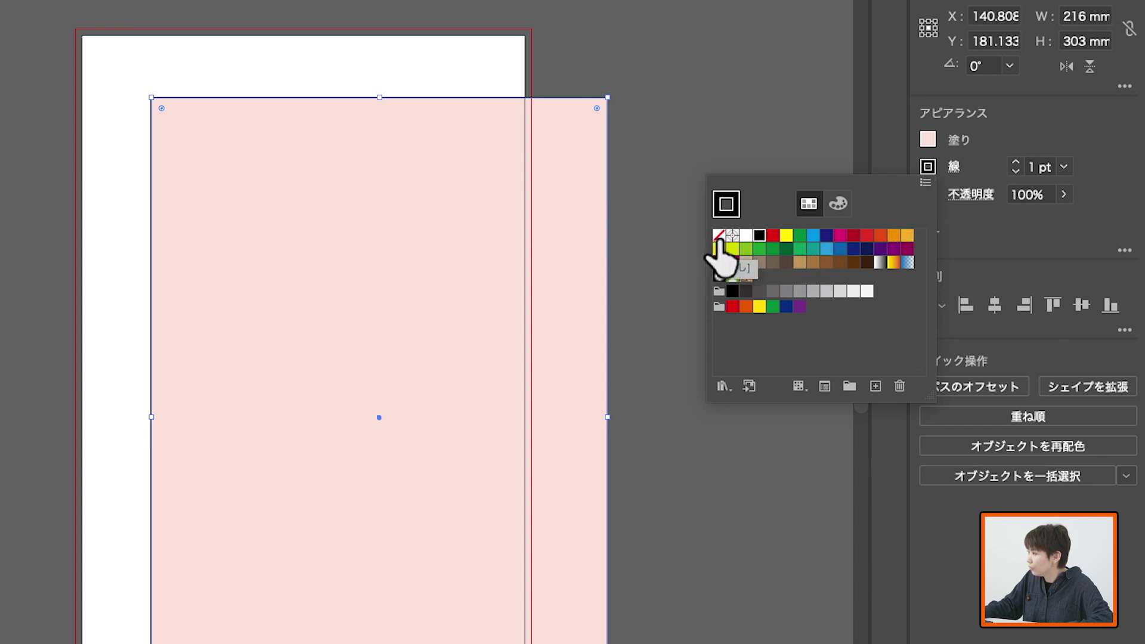
click(719, 238)
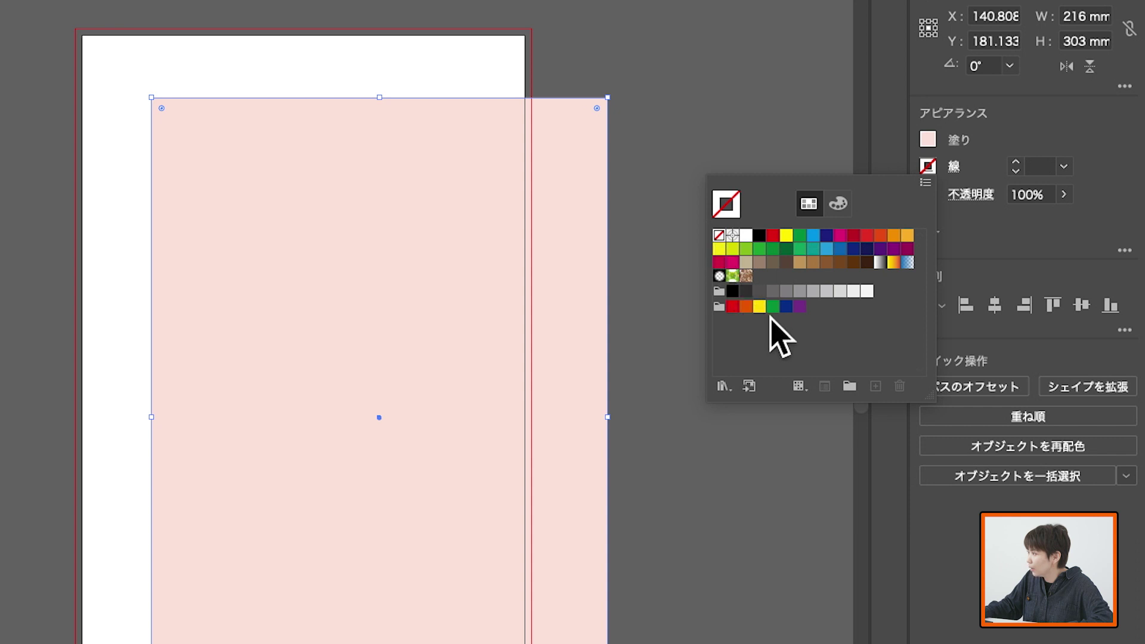
click(1007, 259)
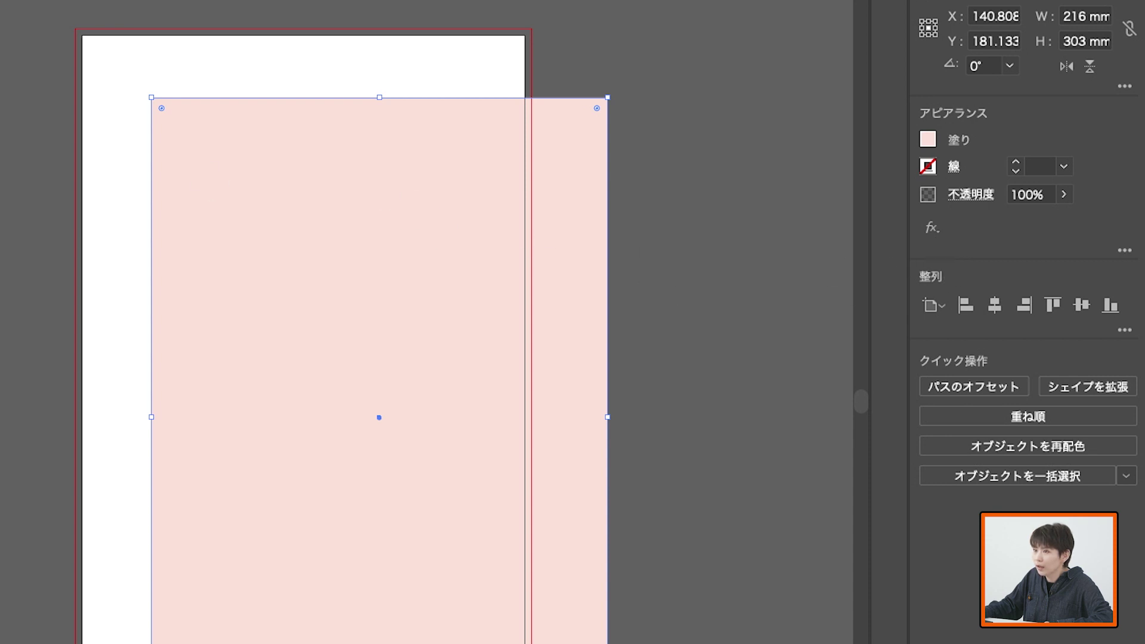
Step: Centre the pink rectangle on the artboard at X 105 mm, Y 148.5 mm
mouse_move(205, 127)
mouse_down()
mouse_move(206, 98)
mouse_move(179, 95)
mouse_up()
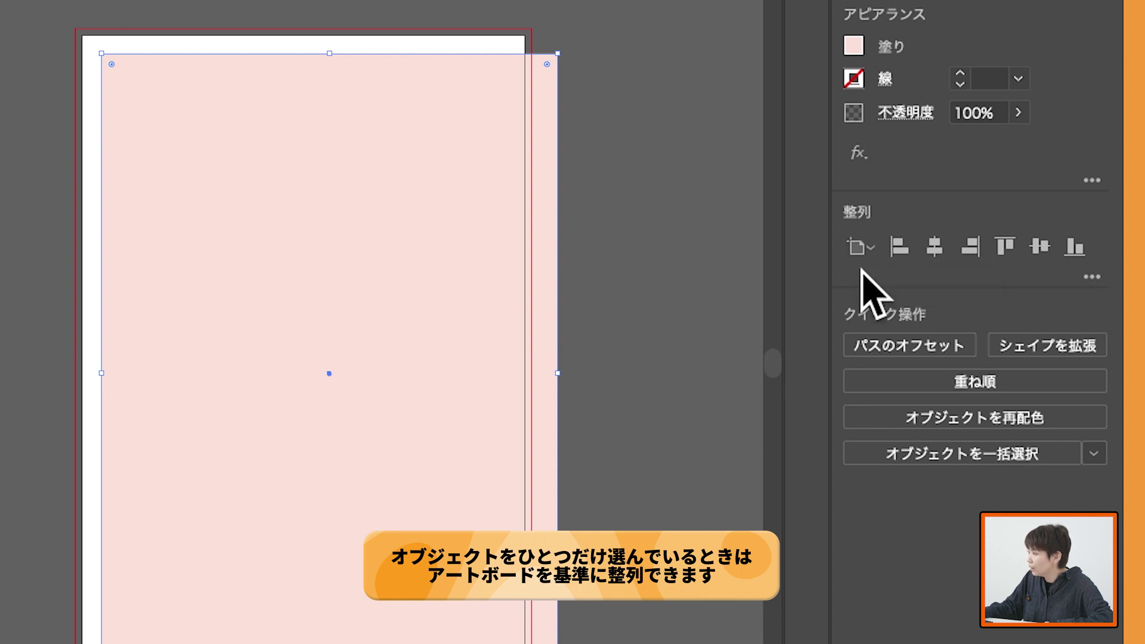
click(931, 254)
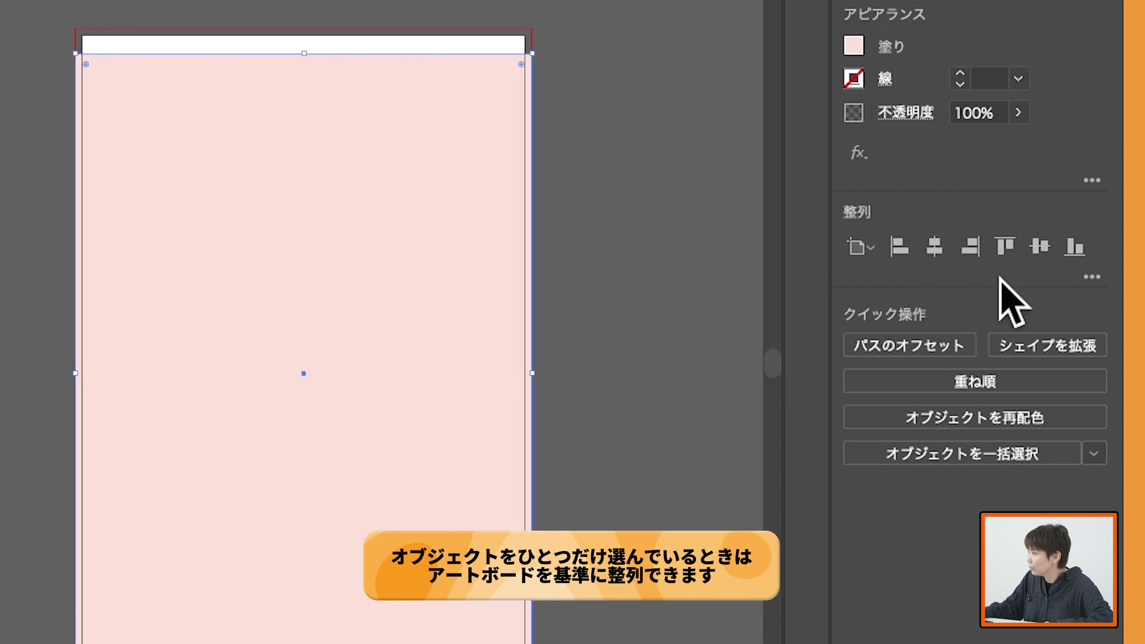
click(1042, 246)
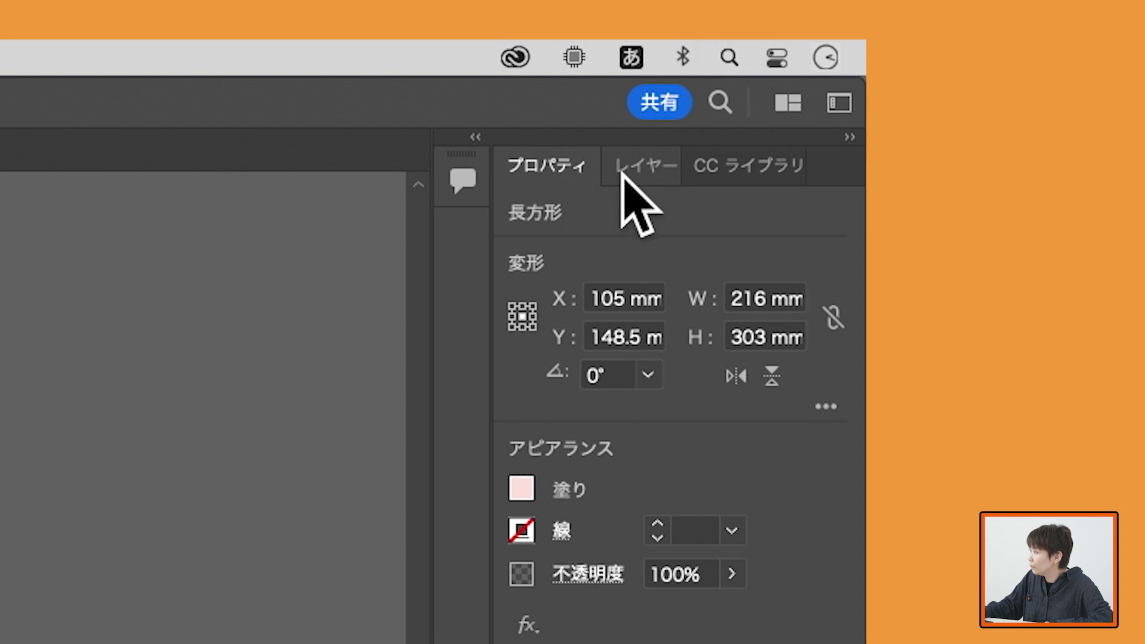
Step: Lock Layer 1 holding the pink background and add a new layer above it
click(640, 166)
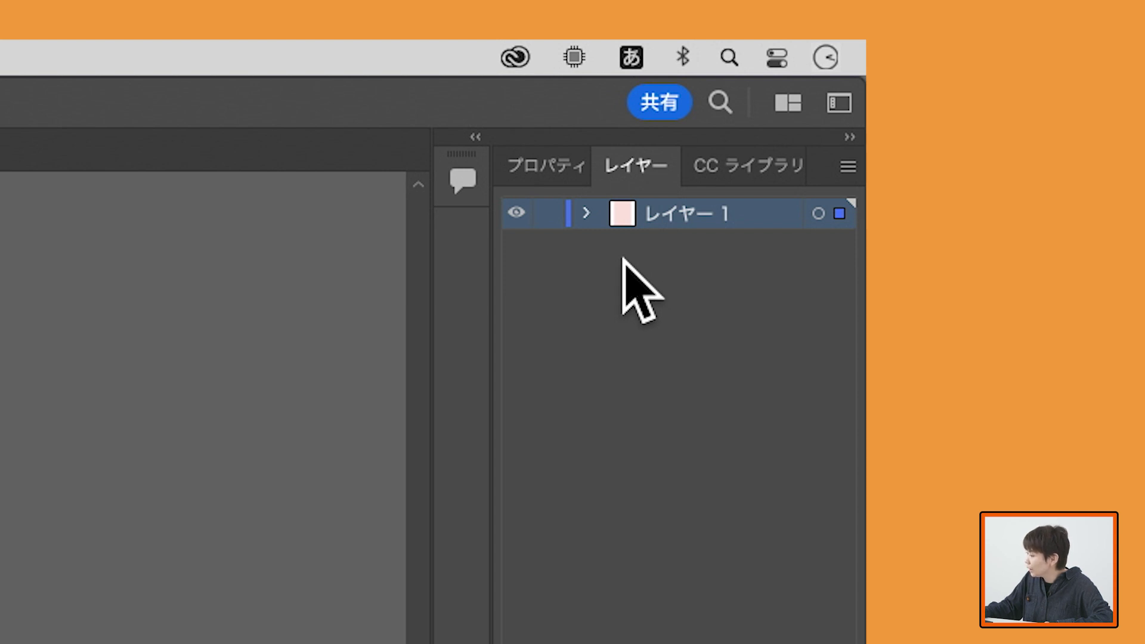
click(586, 213)
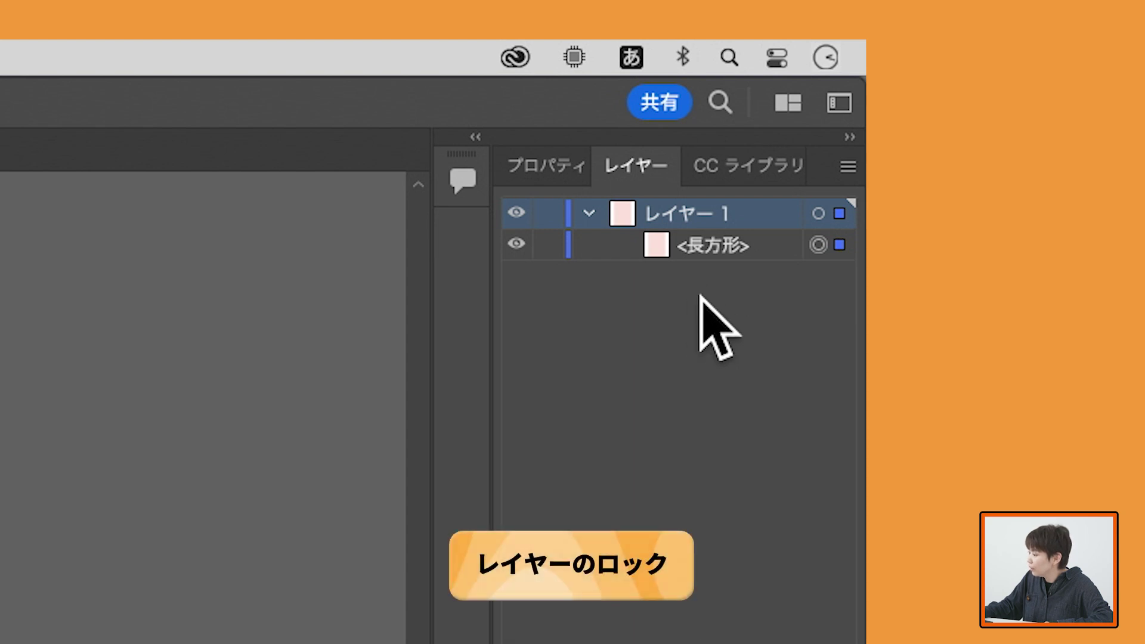
click(547, 214)
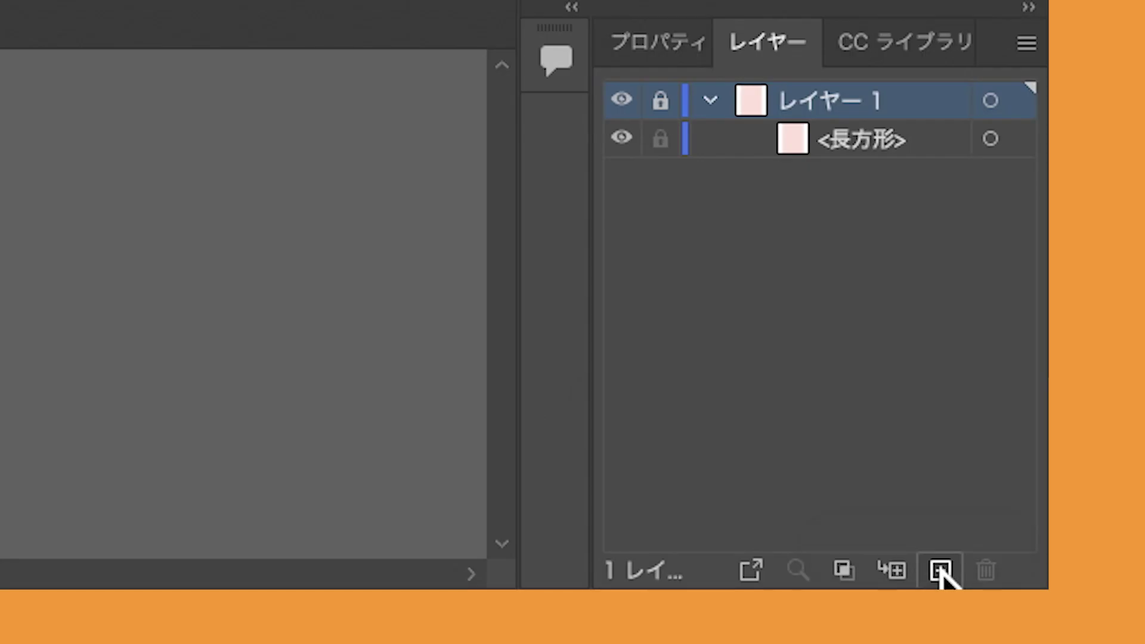
click(940, 572)
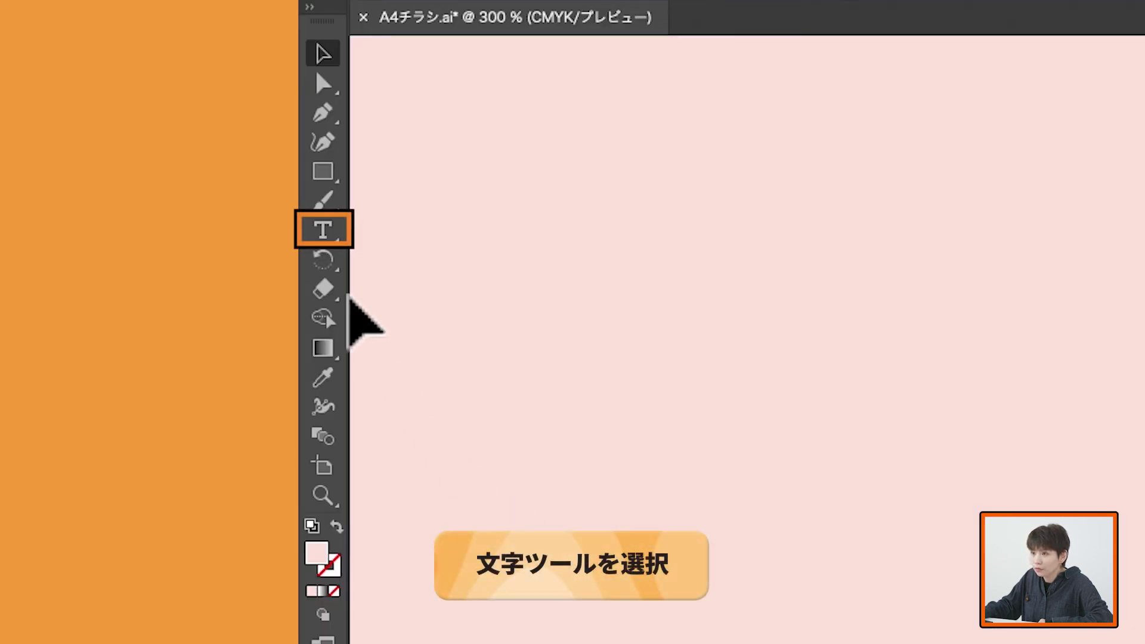
Step: Add point text 'Grand Open!', breaking 'Open!' onto its own line
click(334, 233)
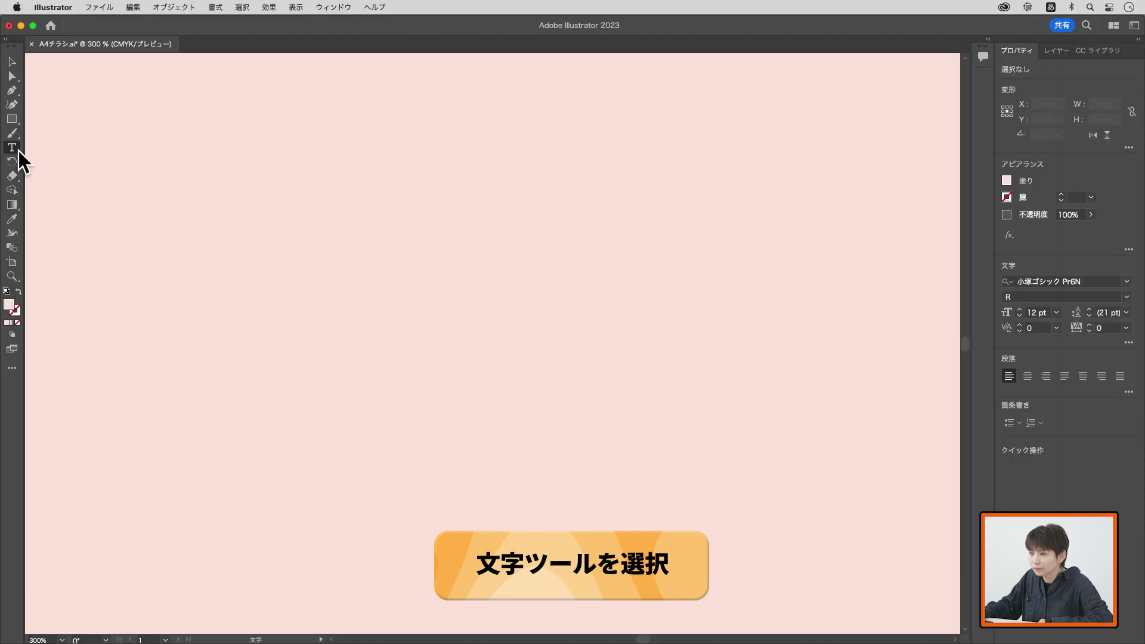
click(364, 322)
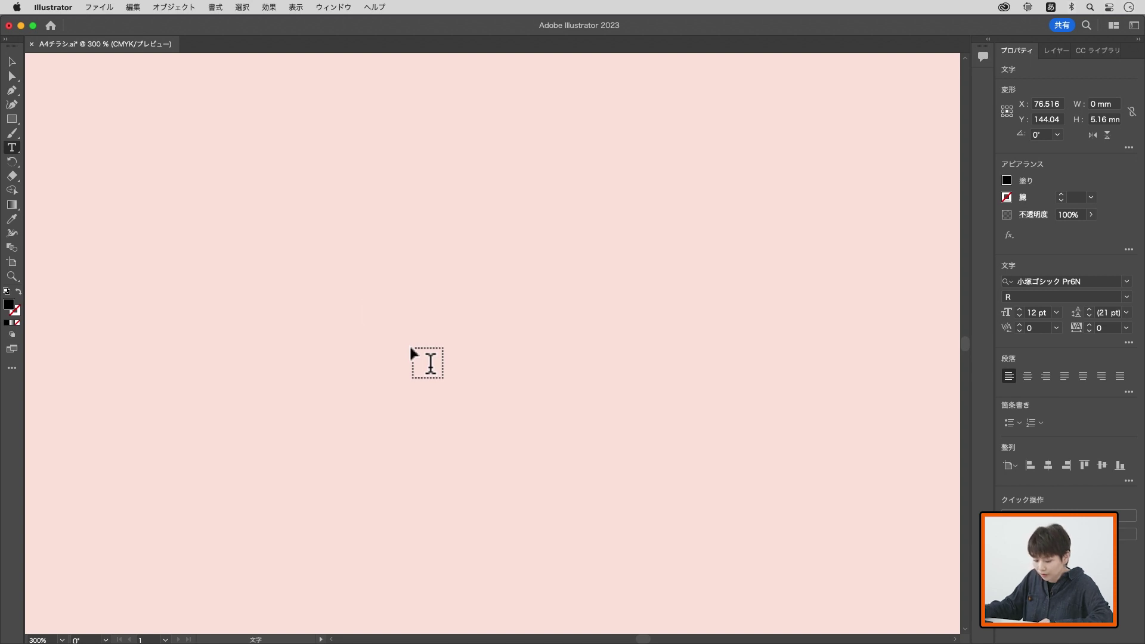
key(ctrl+space)
text(Grand Open!)
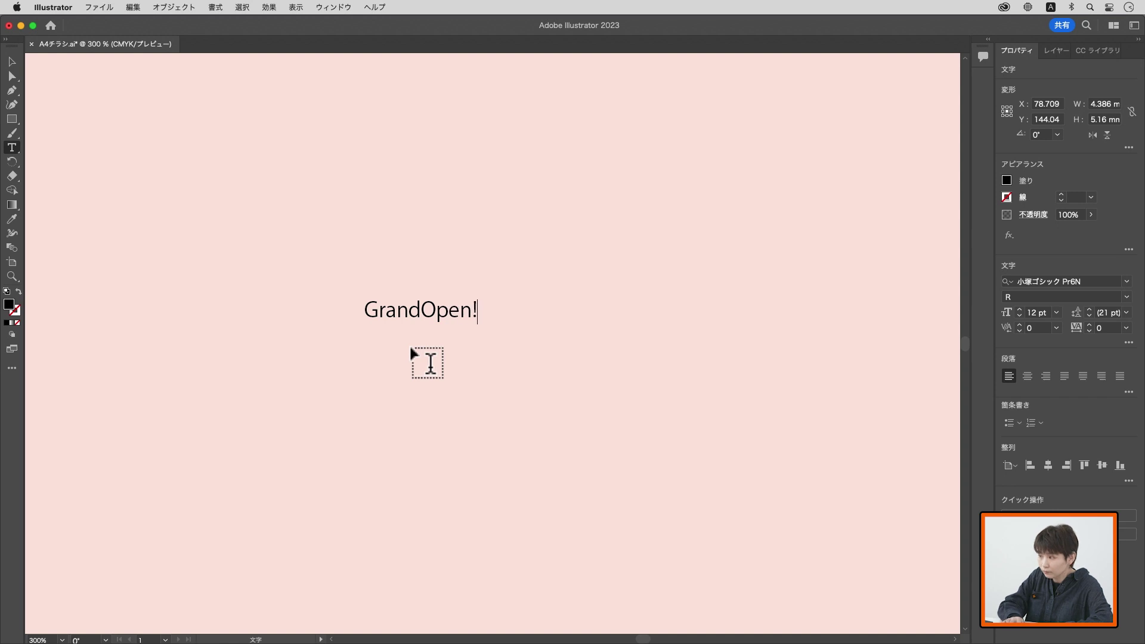
click(422, 308)
key(Return)
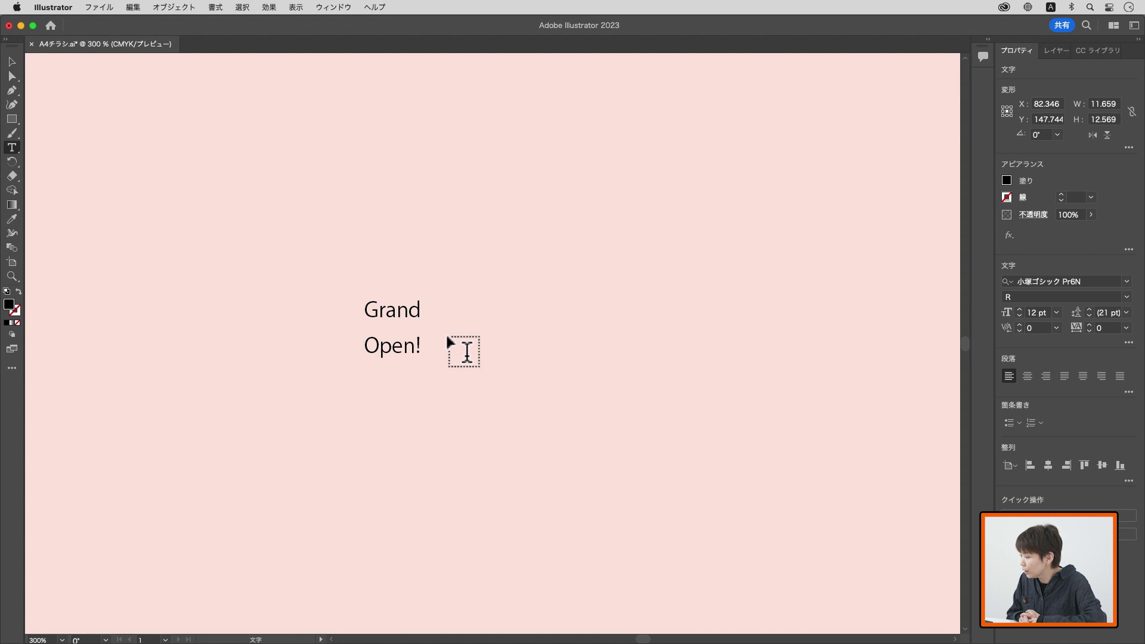
click(12, 61)
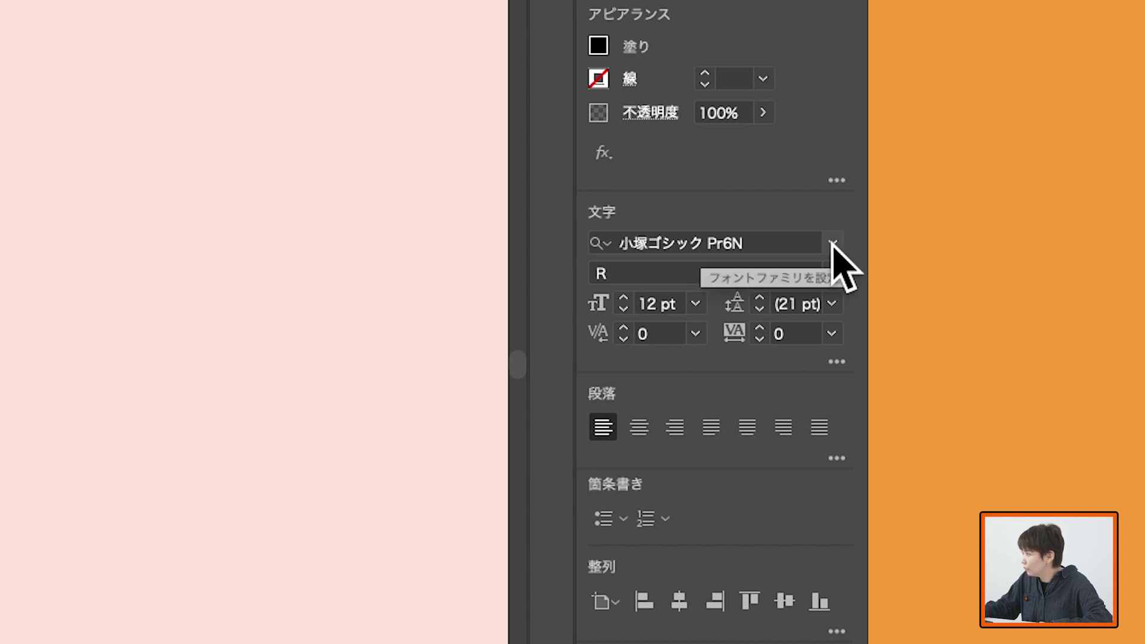
Step: Check the font family list, then choose Type > More from Adobe Fonts
click(834, 244)
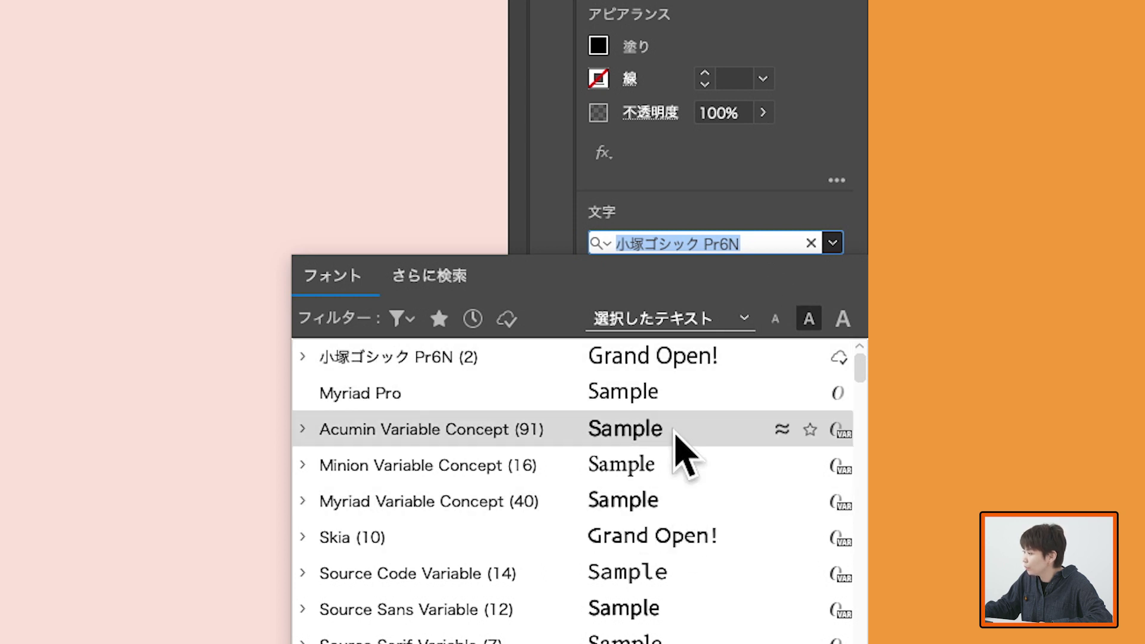
click(762, 206)
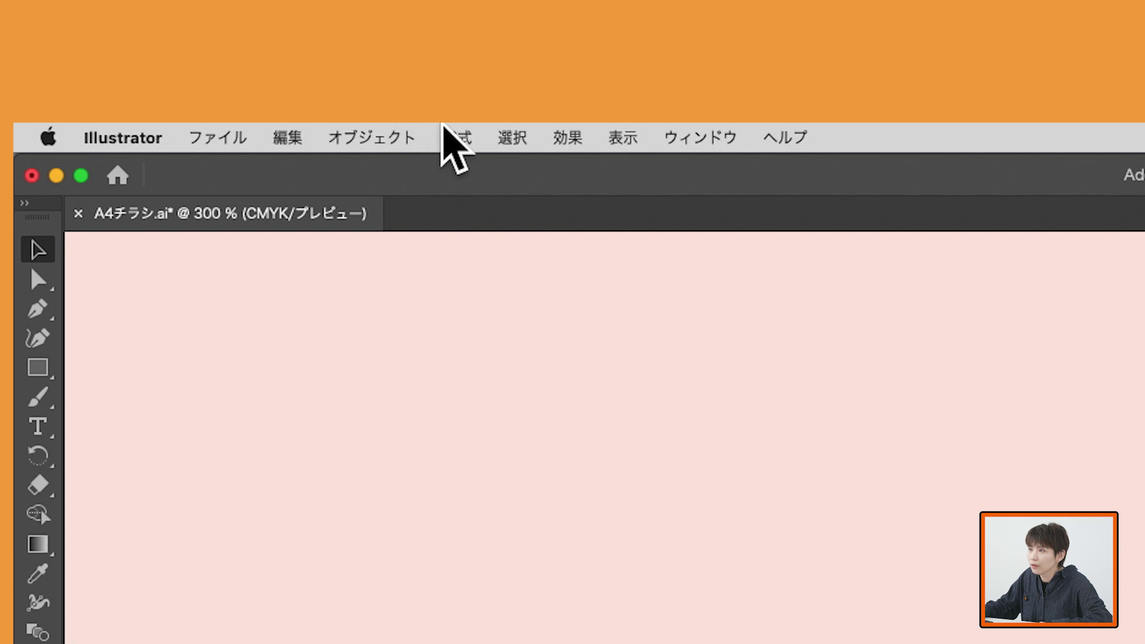
click(446, 137)
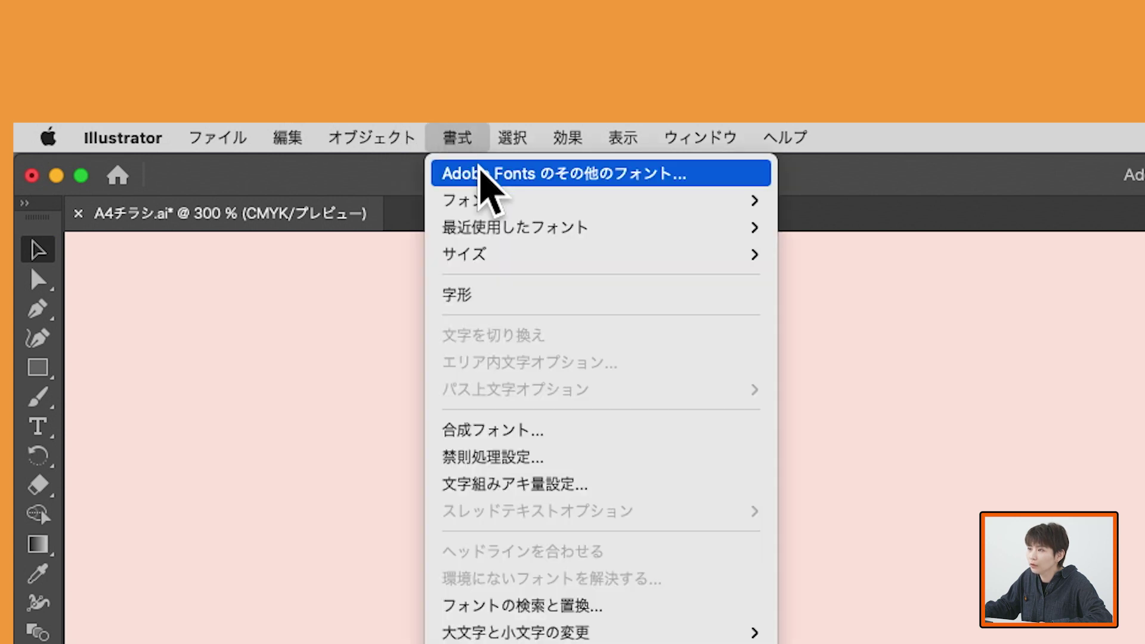
click(480, 173)
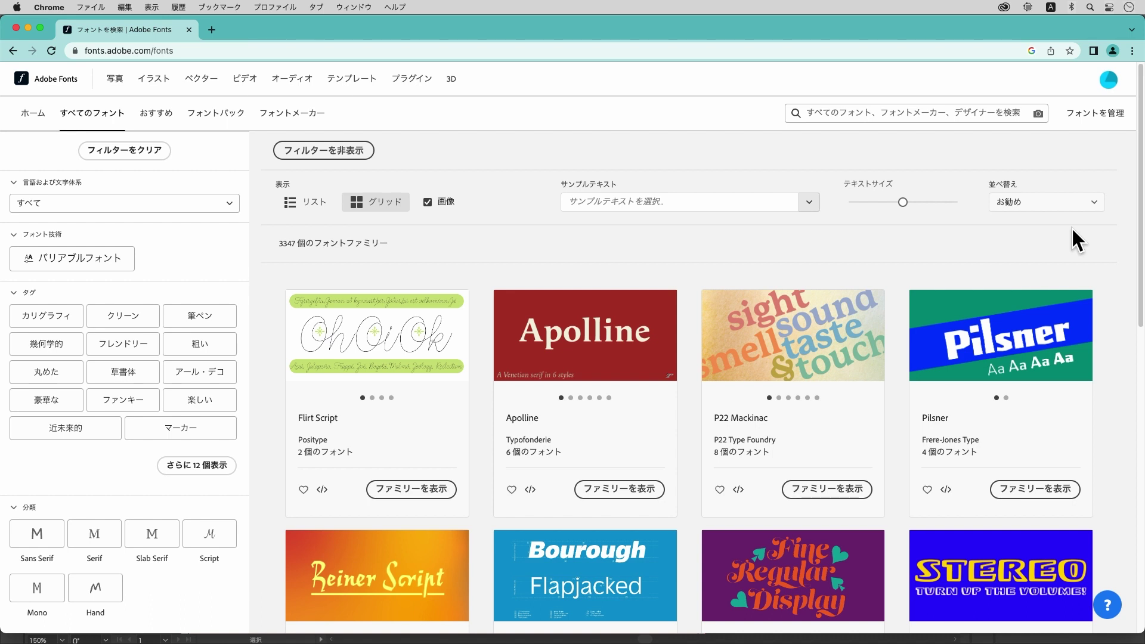
Step: Search Adobe Fonts for 'domus' and activate JAF Domus Titling Extrabold
click(889, 117)
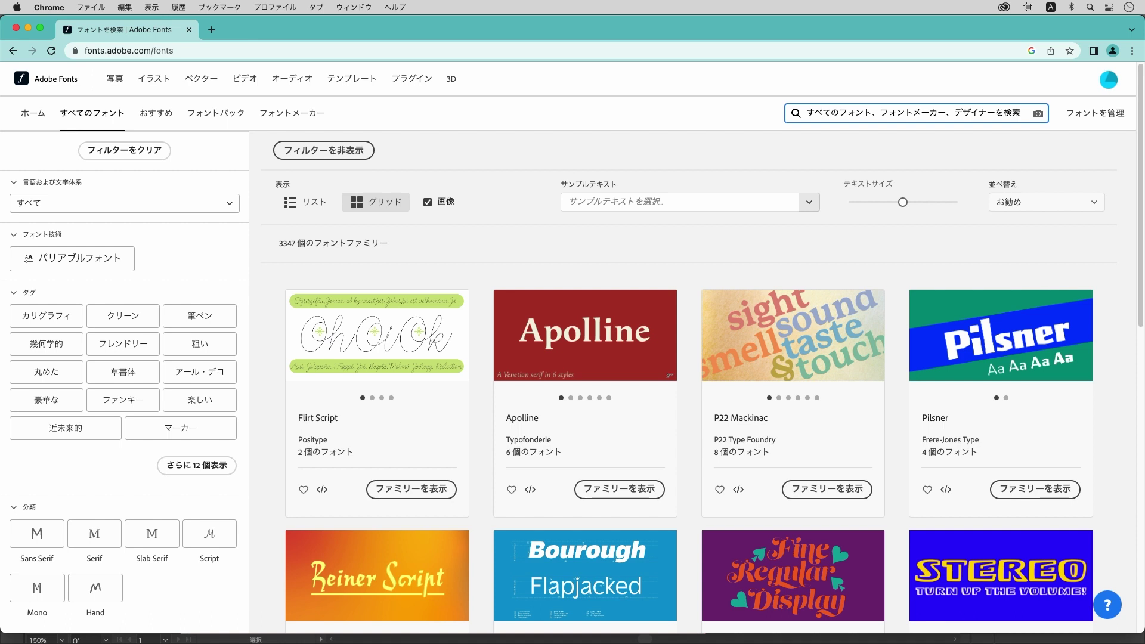
text(domu)
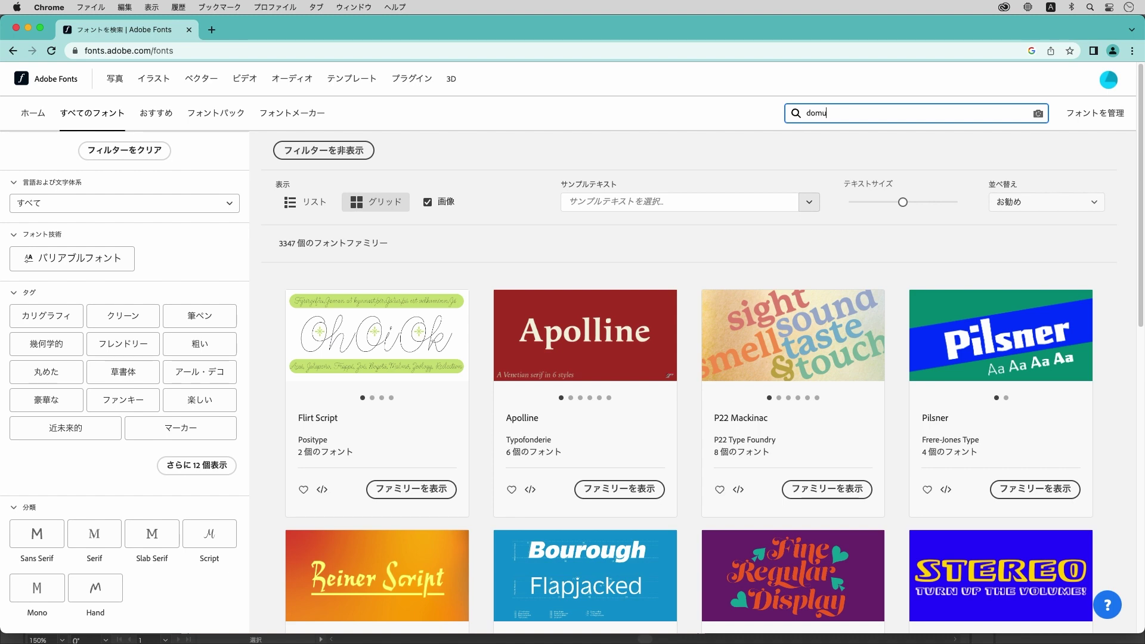
text(s)
click(823, 191)
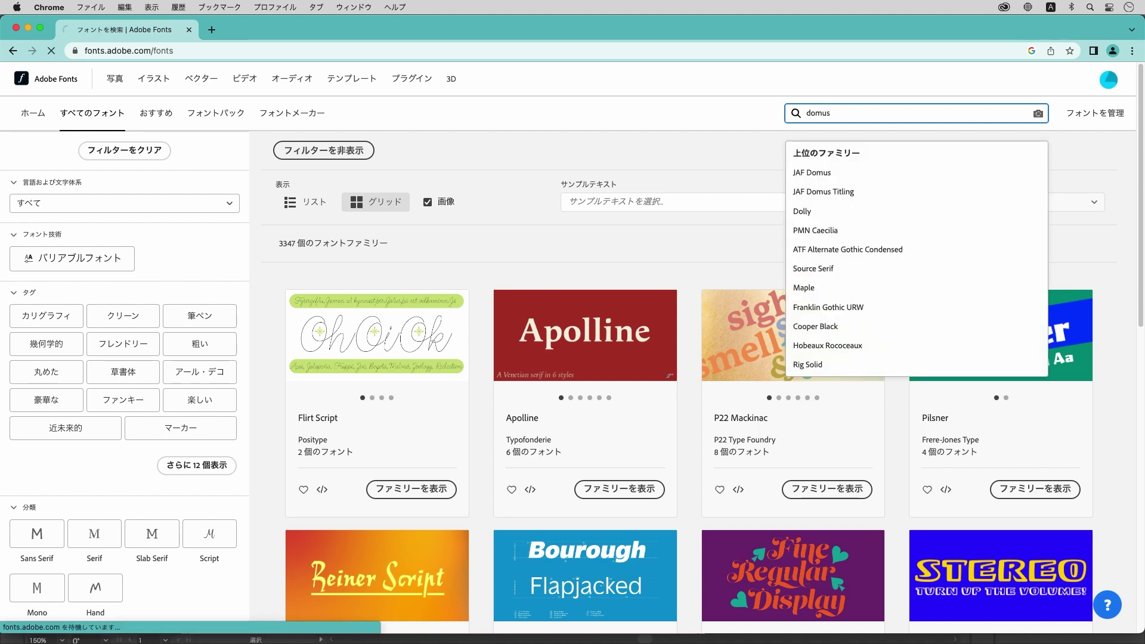
scroll(956, 498, down, 10)
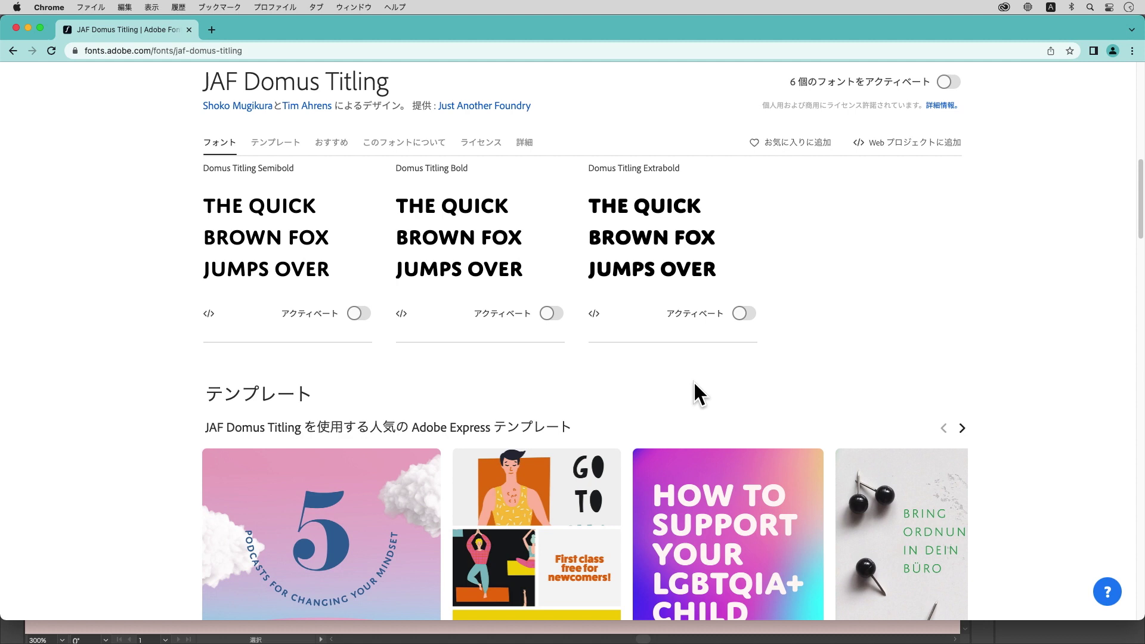
click(742, 315)
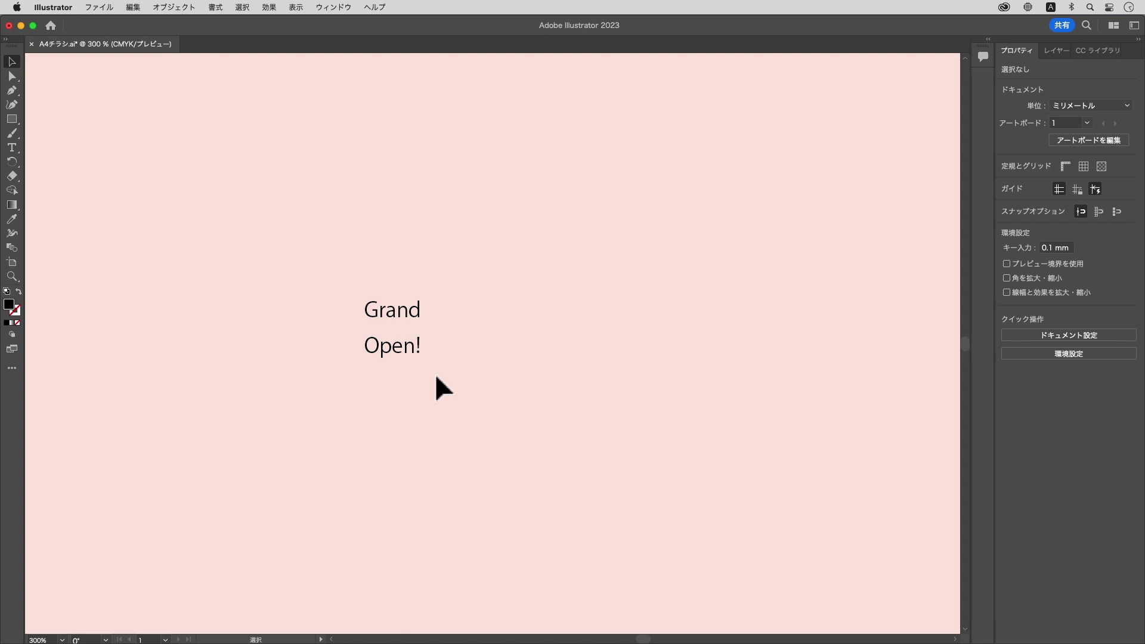
Step: Select the Grand Open! text and filter the font list to activated Adobe Fonts
click(400, 304)
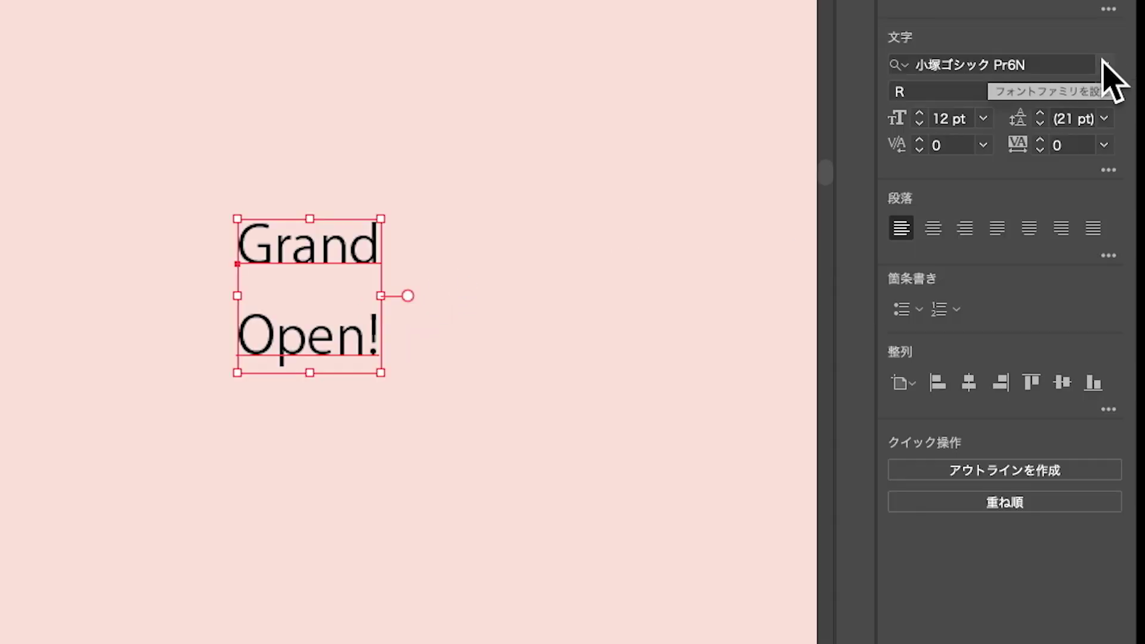
click(1103, 64)
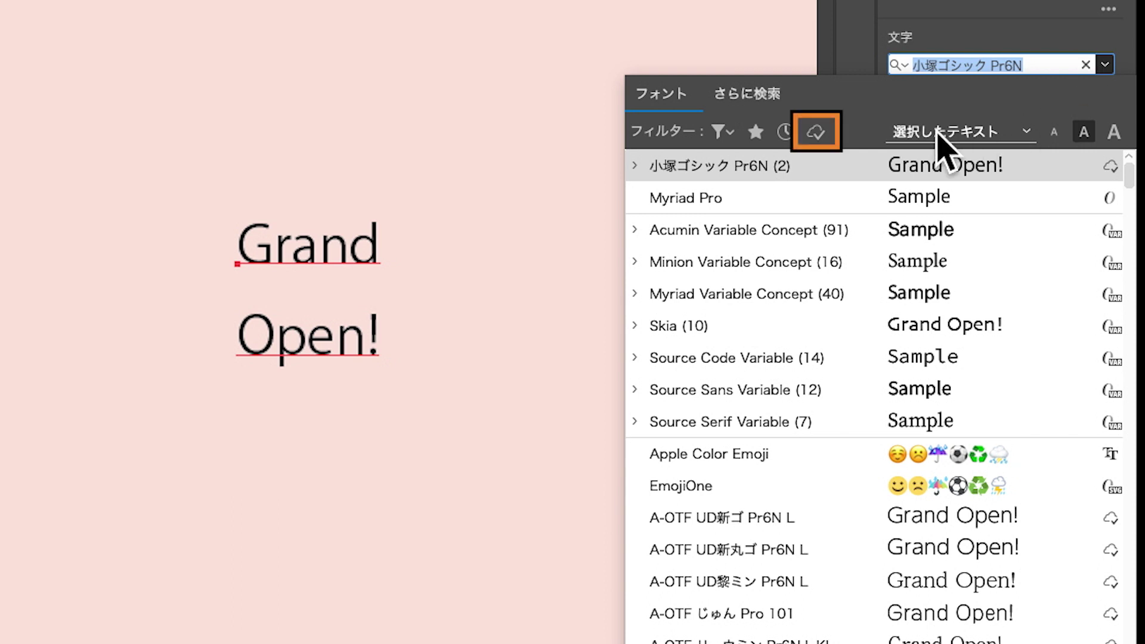
click(821, 132)
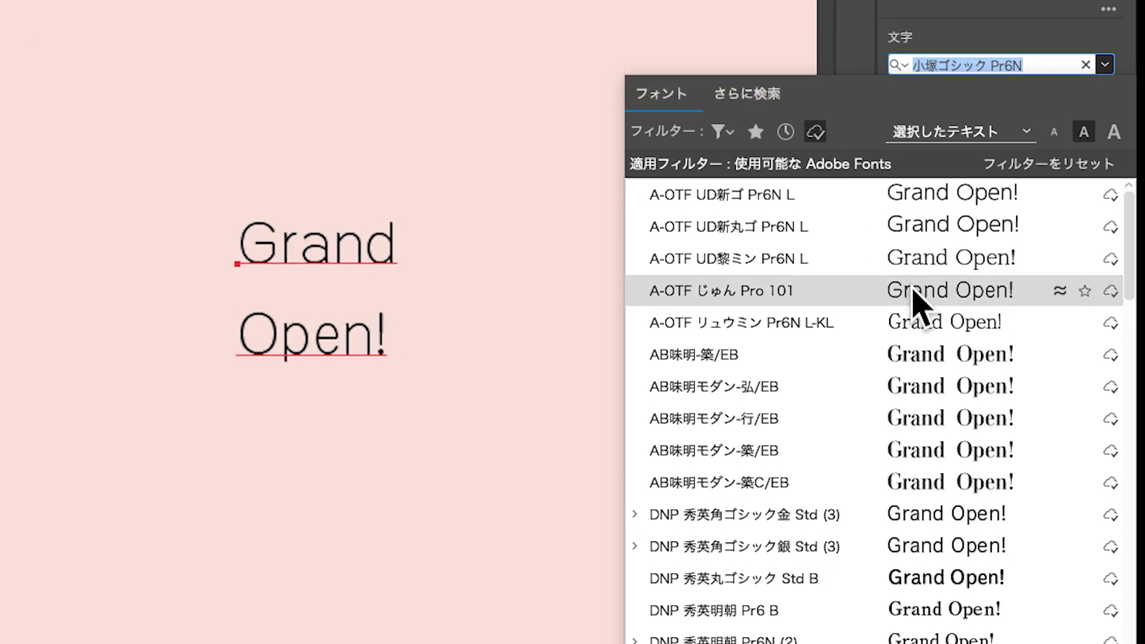
Step: Apply Domus Titling Extrabold to the title, keeping it at 12 pt
scroll(913, 297, down, 2)
scroll(912, 297, down, 1)
scroll(912, 296, down, 3)
scroll(913, 296, down, 4)
scroll(913, 296, down, 4)
scroll(912, 297, down, 2)
scroll(913, 296, up, 1)
scroll(913, 297, up, 1)
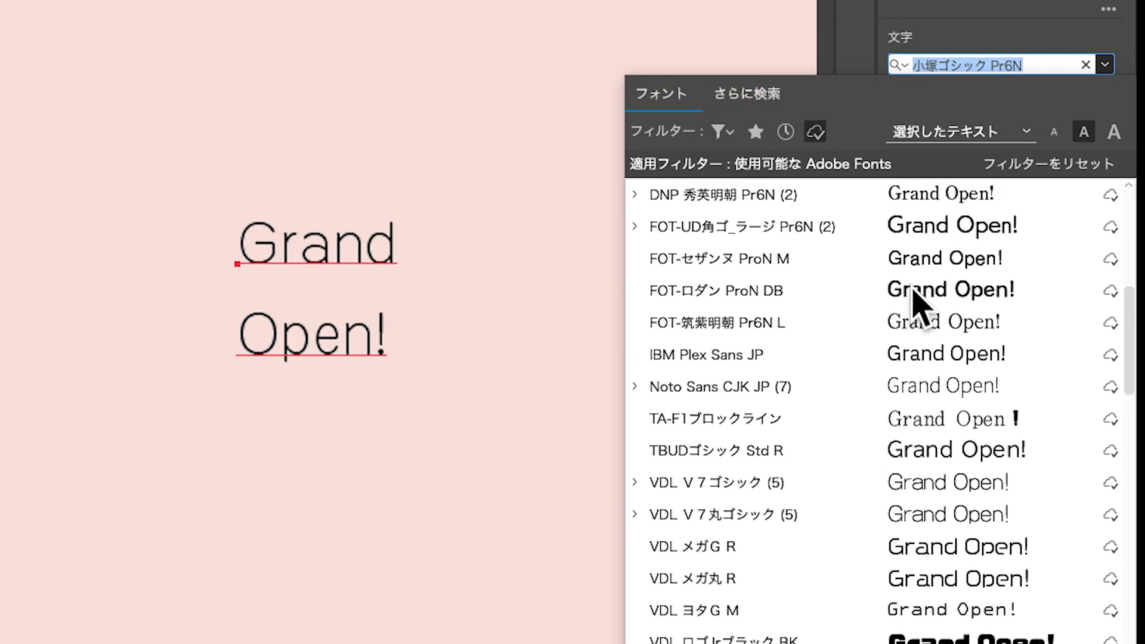
scroll(913, 297, down, 5)
scroll(912, 296, down, 2)
scroll(912, 297, down, 4)
scroll(913, 297, down, 3)
scroll(912, 296, down, 1)
scroll(912, 297, down, 4)
click(637, 419)
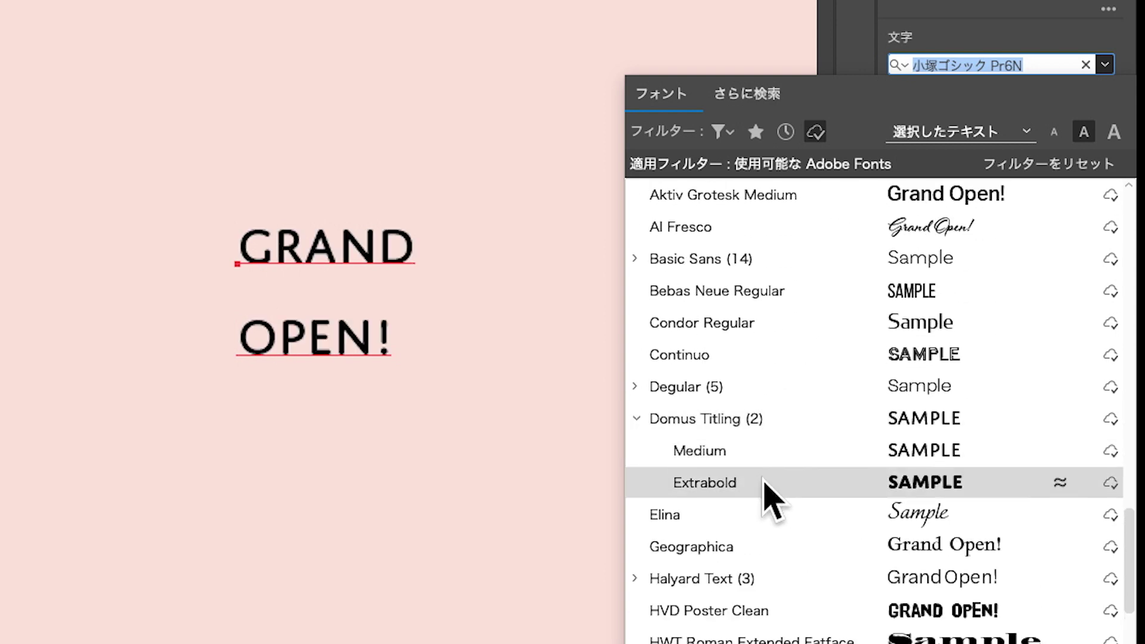
click(827, 480)
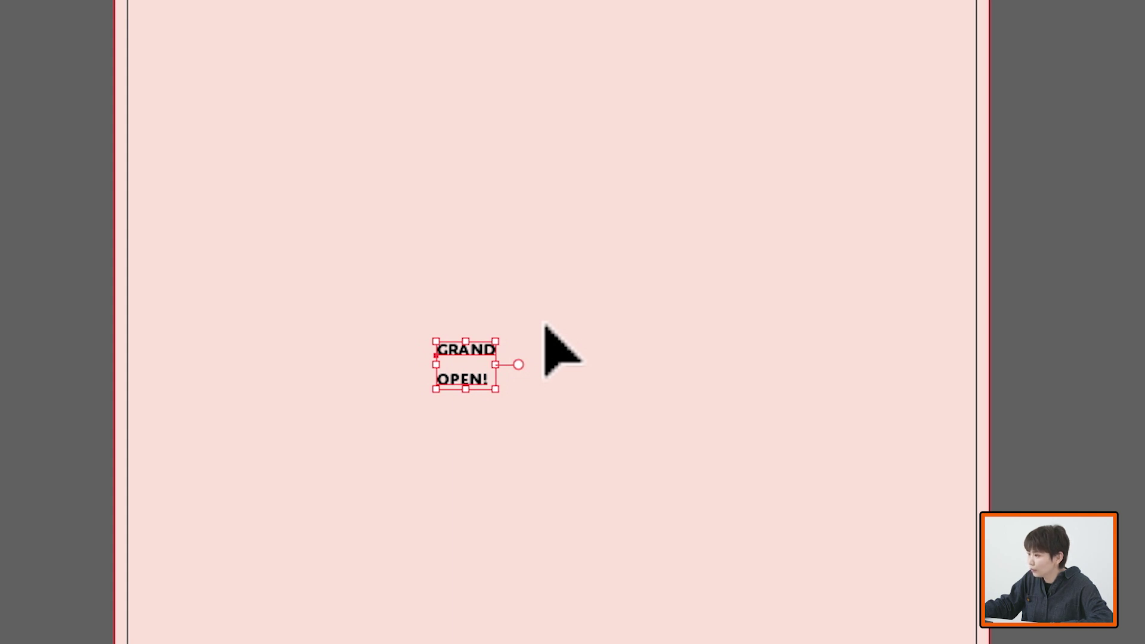
Step: Scale GRAND OPEN! up proportionally to about 71.46 pt, roughly 87 mm wide
mouse_move(504, 346)
mouse_down()
mouse_move(757, 232)
mouse_move(837, 212)
mouse_up()
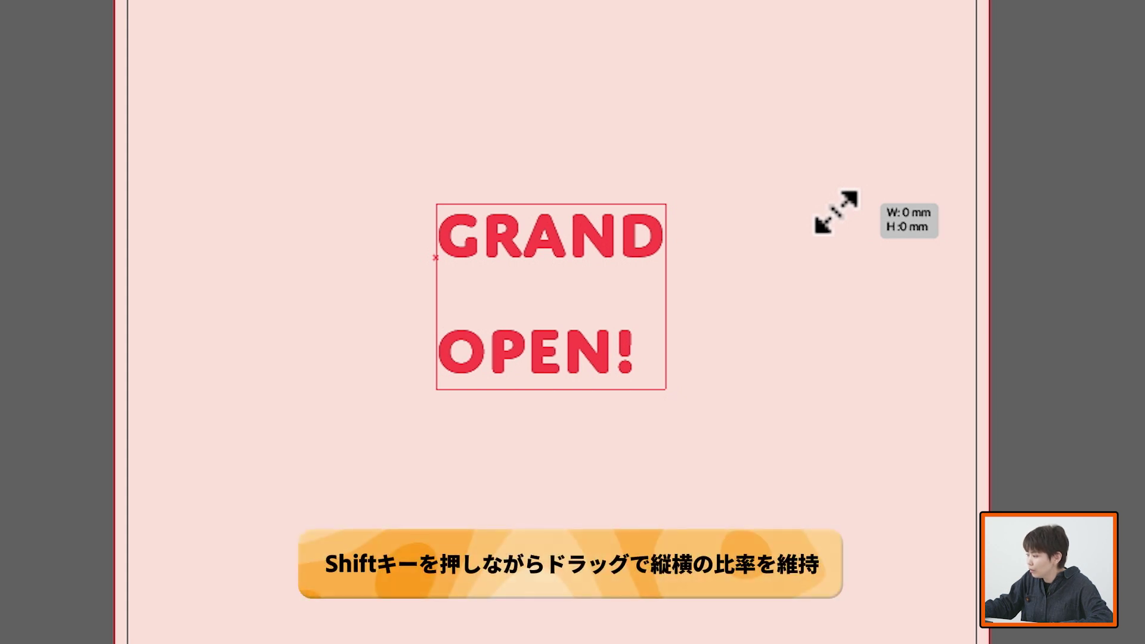
mouse_move(836, 213)
mouse_down()
mouse_move(582, 213)
mouse_move(623, 134)
mouse_move(614, 176)
mouse_move(626, 235)
mouse_move(708, 200)
mouse_move(674, 154)
mouse_move(637, 185)
mouse_up()
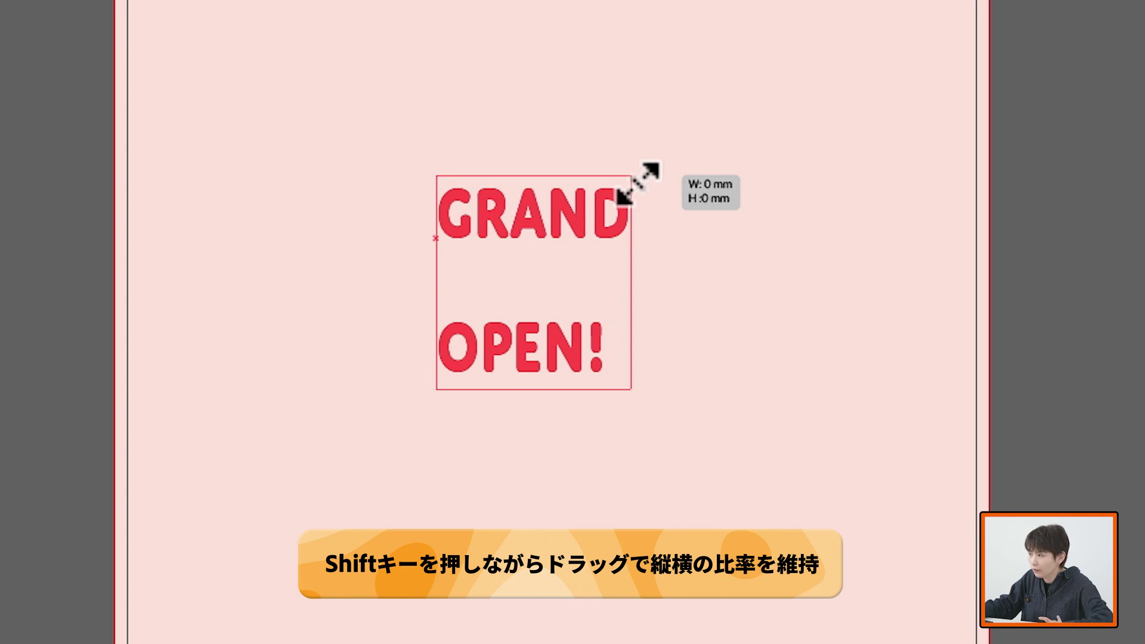
mouse_move(638, 183)
mouse_down()
mouse_move(585, 256)
mouse_move(887, 110)
mouse_up()
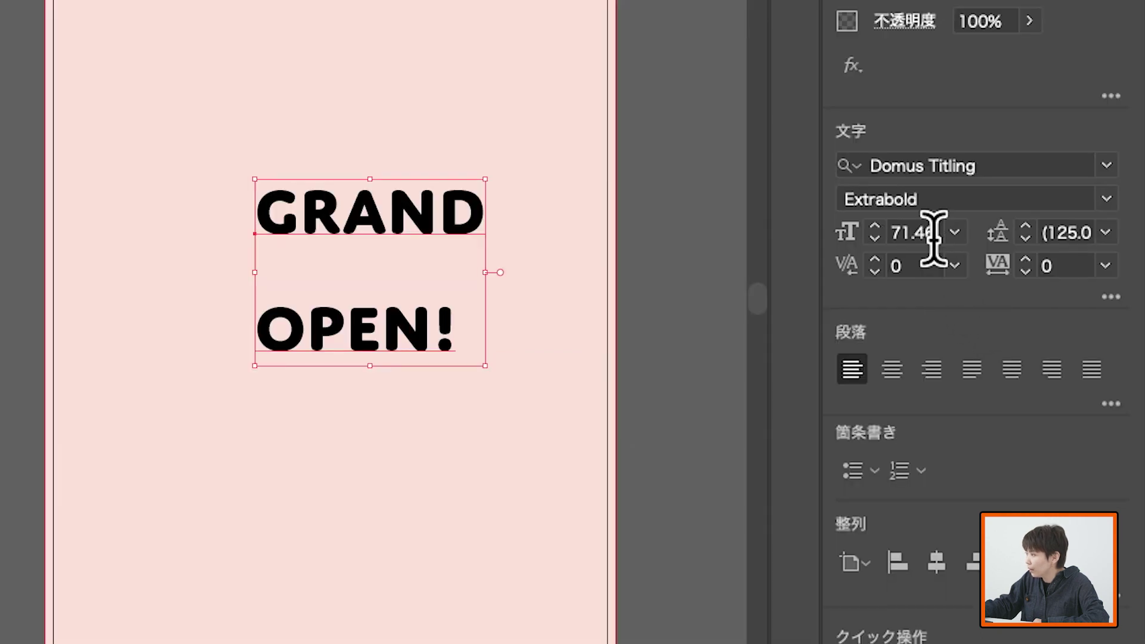
Step: Set the title's font size to 100 pt and its leading to 100 pt
click(935, 233)
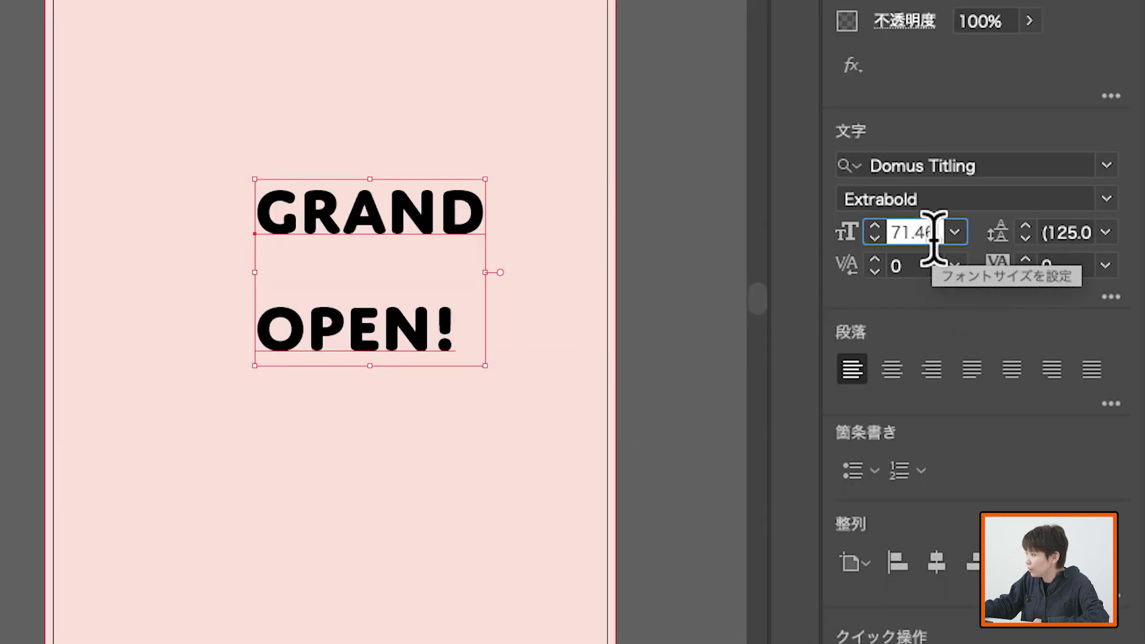
double_click(913, 231)
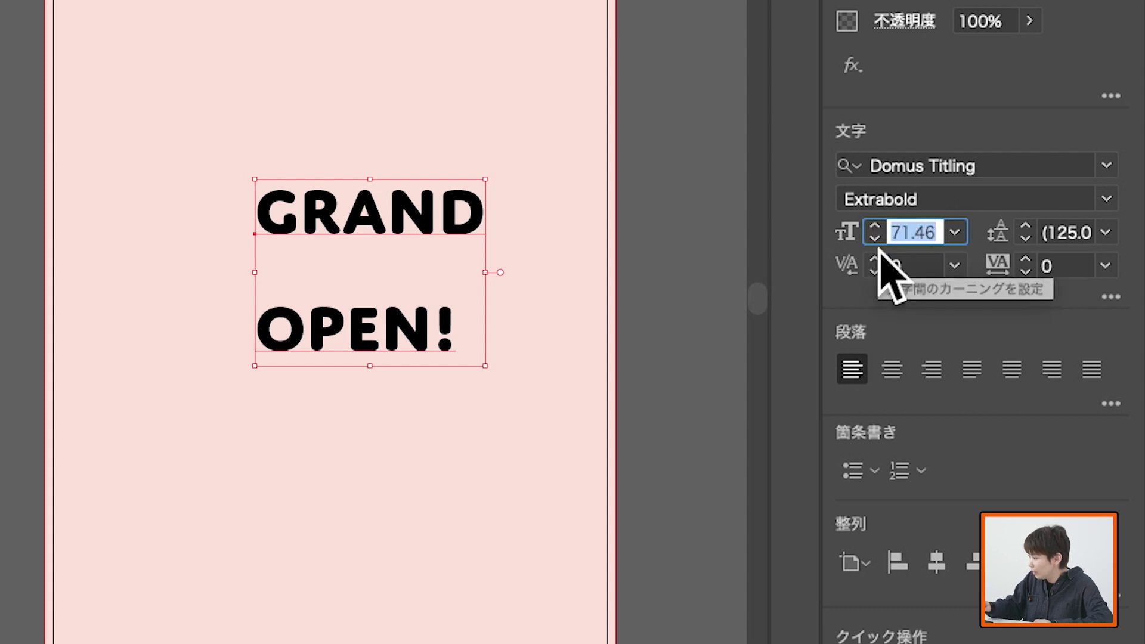
text(100)
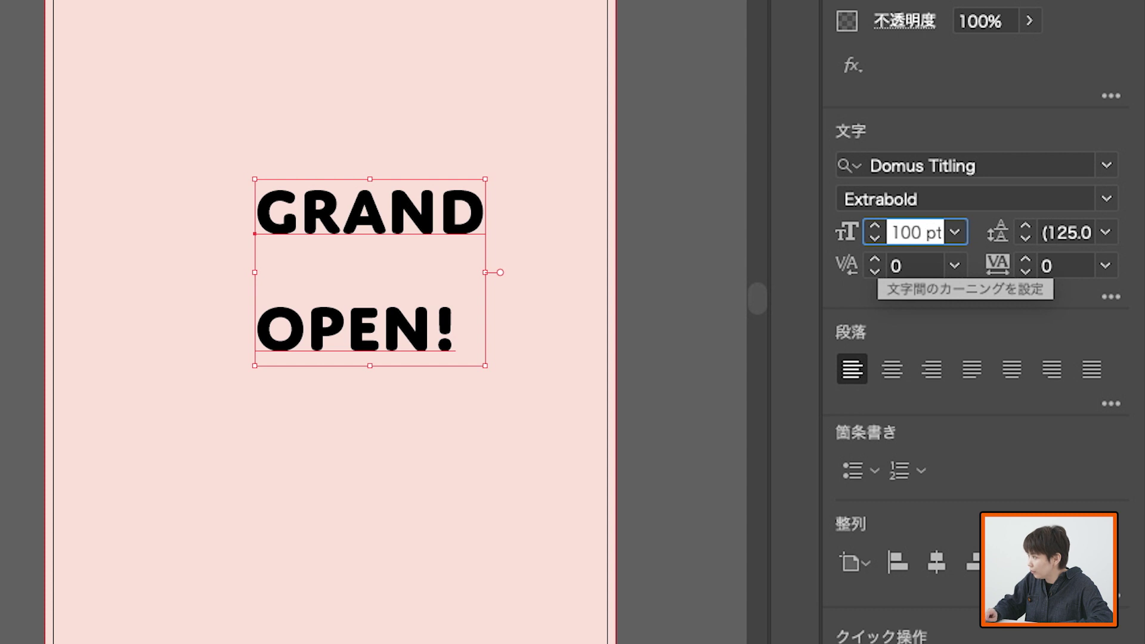
key(Return)
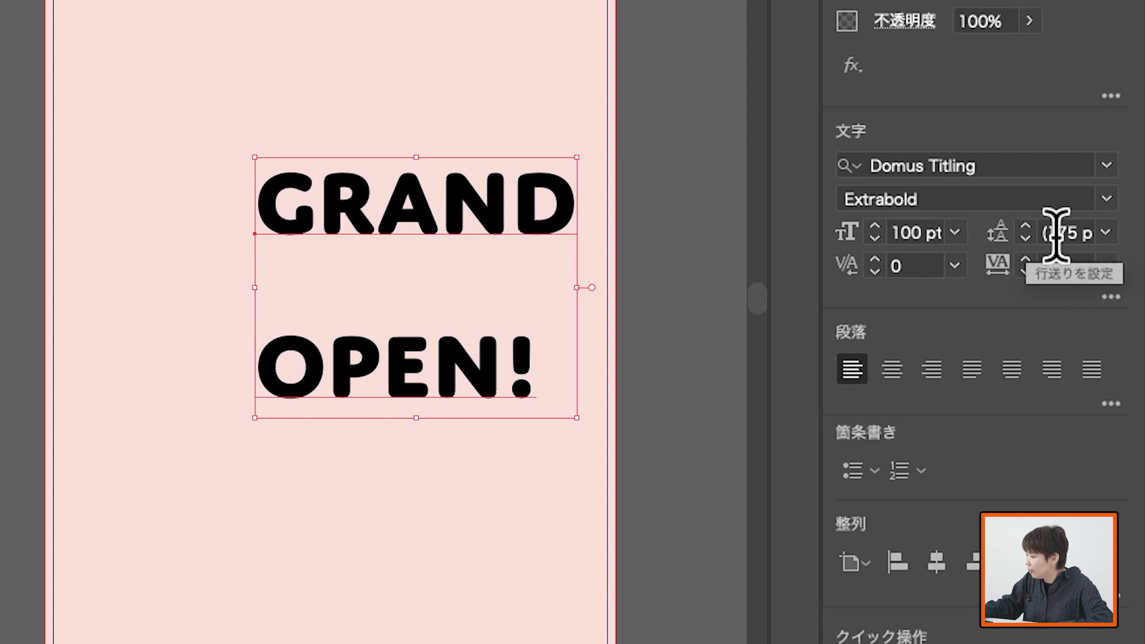
click(1056, 234)
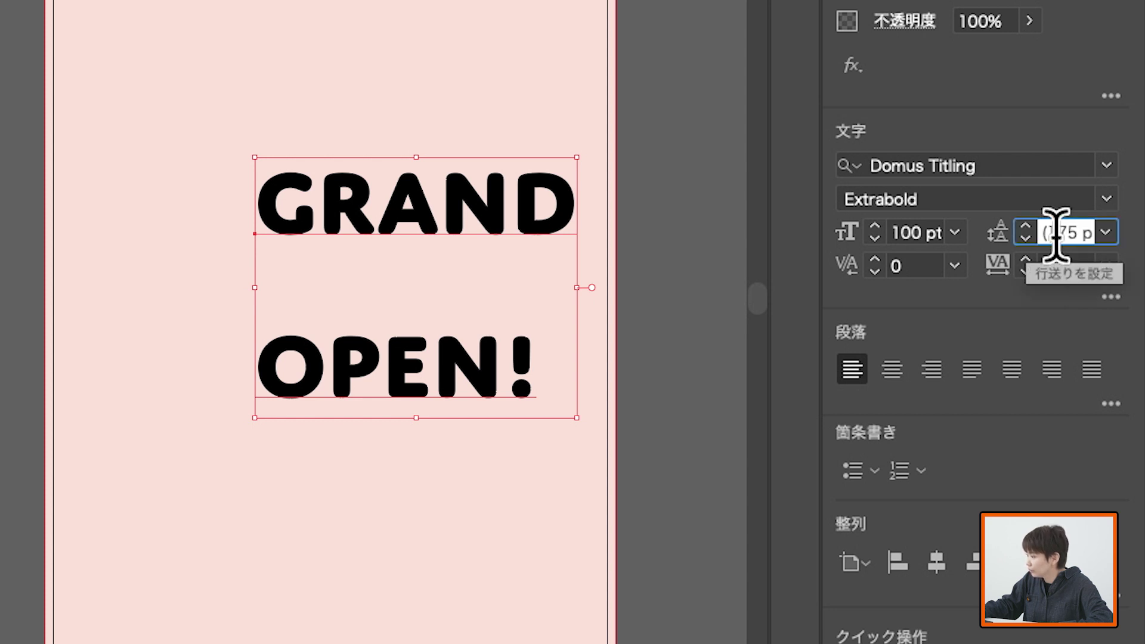
key(BackSpace)
text(100)
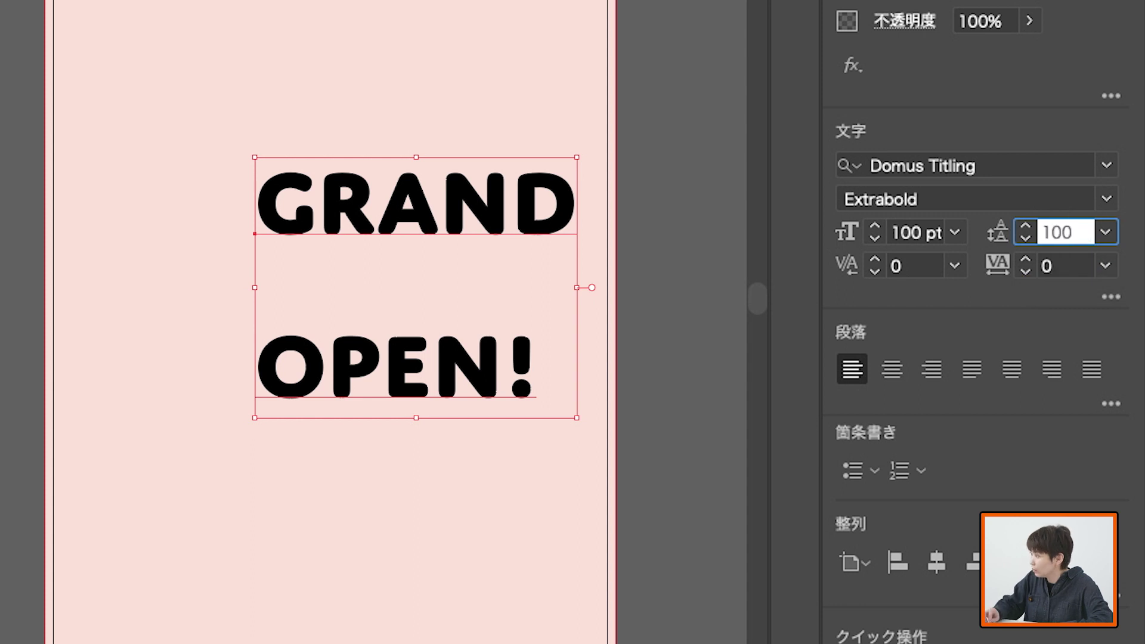
key(Return)
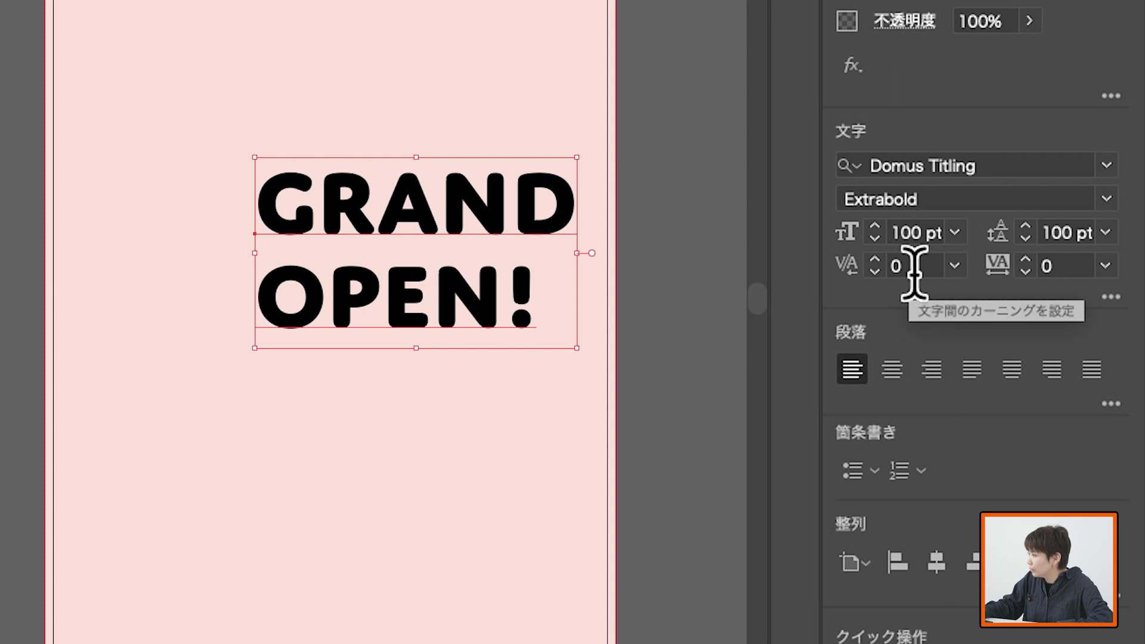
Step: Use Metrics kerning, centre the title's two lines, and centre it horizontally on the page
click(954, 266)
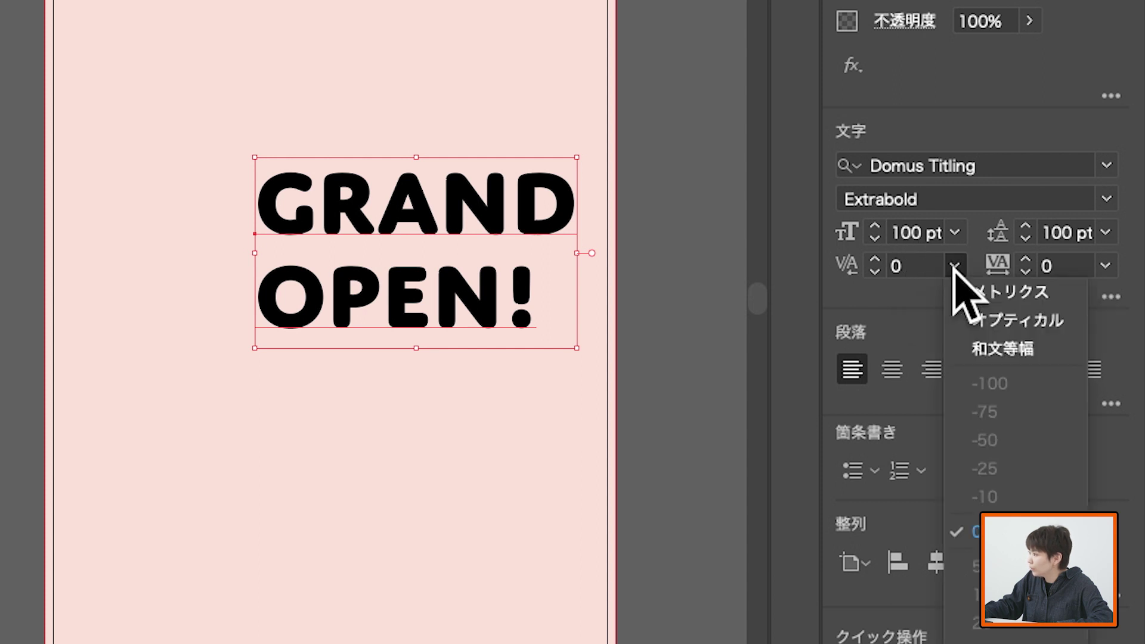
click(998, 292)
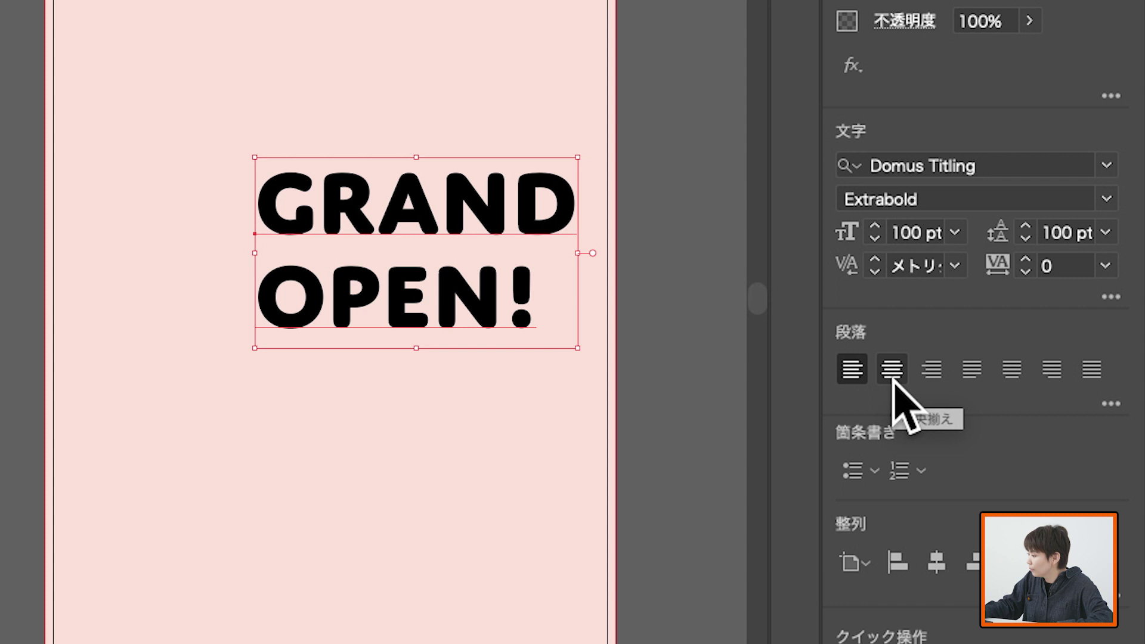
click(893, 381)
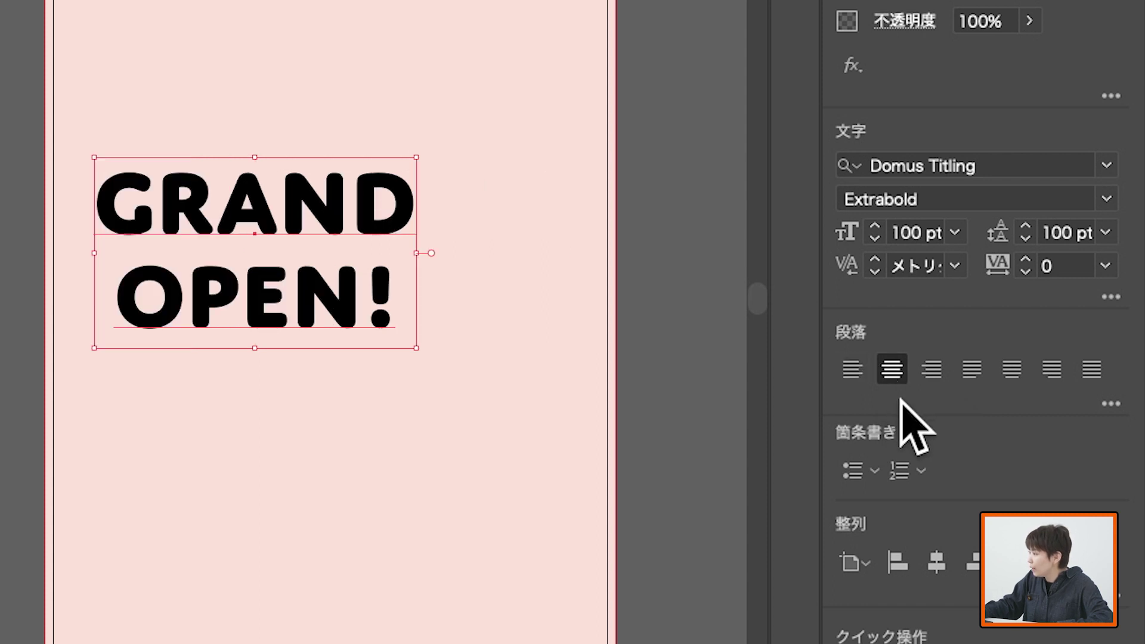
scroll(898, 357, down, 5)
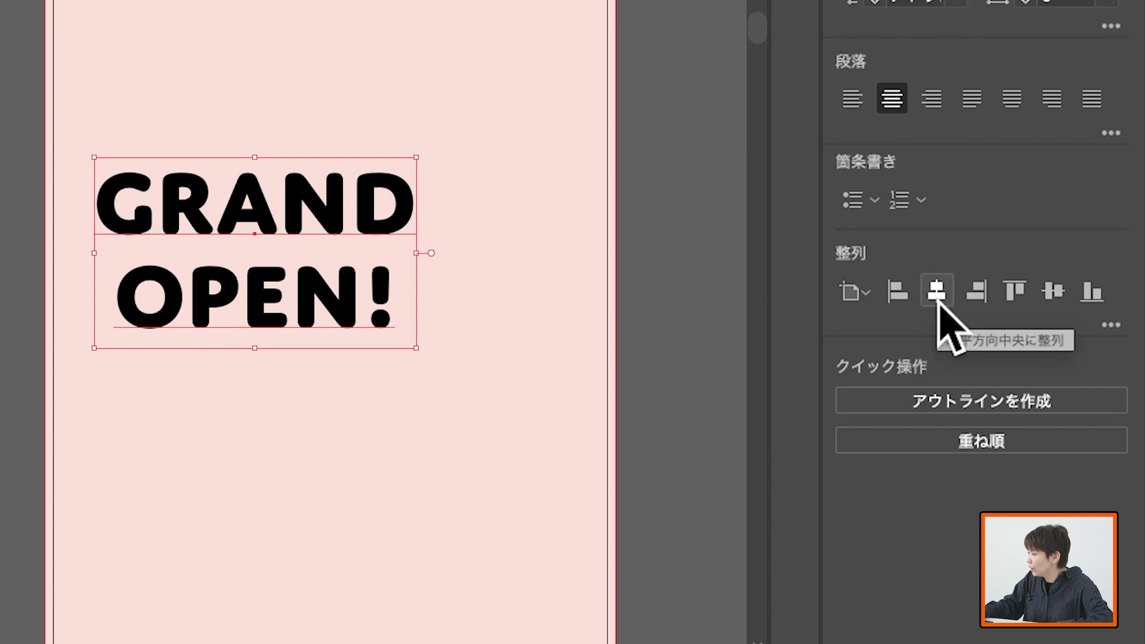
click(938, 303)
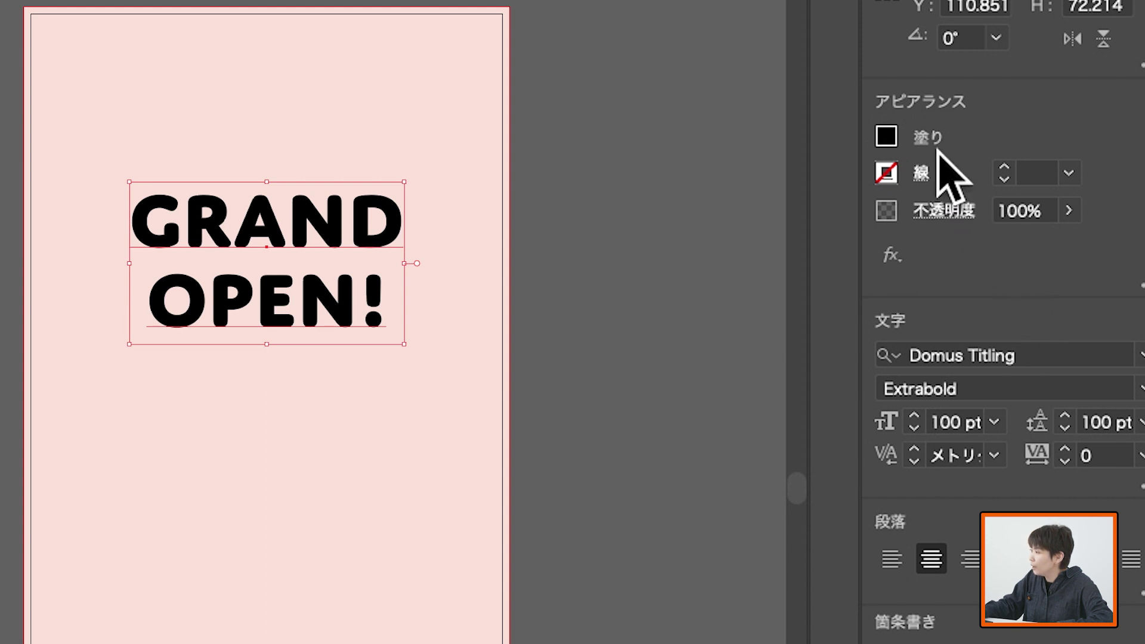
Step: Change the title's fill to red C0 M80 Y80 K0
click(887, 137)
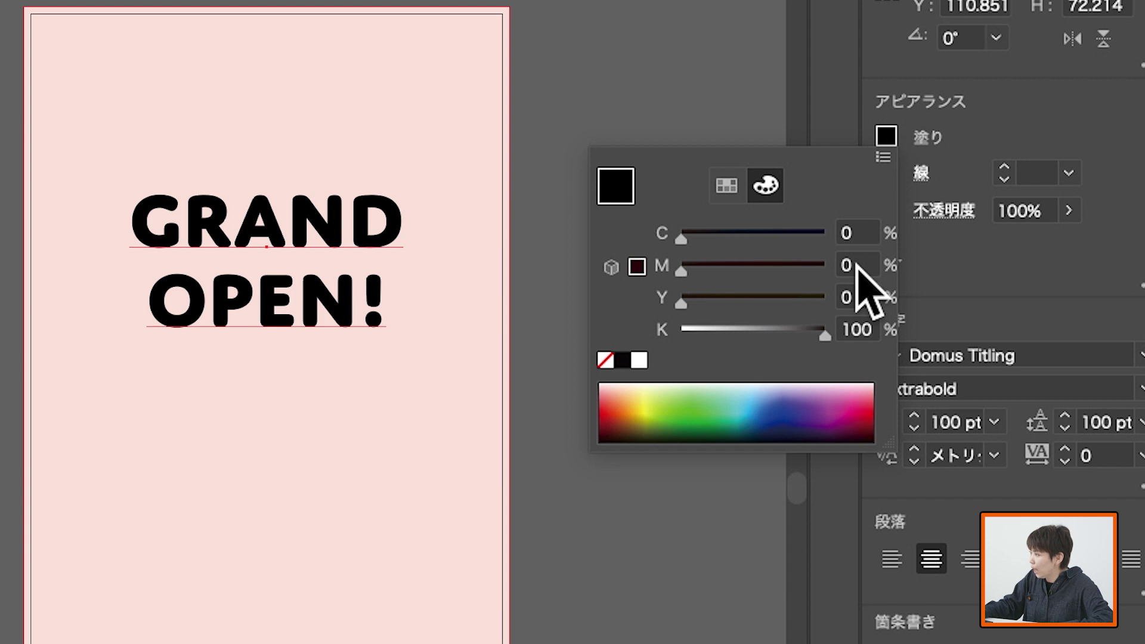
click(857, 265)
text(80)
key(Tab)
text(80)
key(Tab)
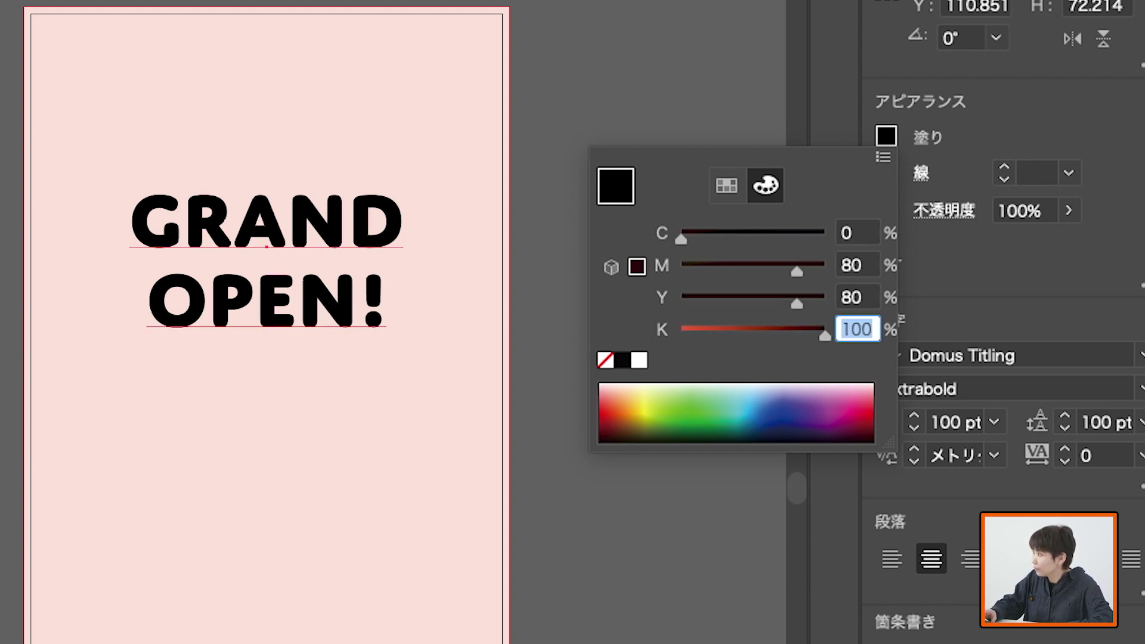
text(0)
key(Tab)
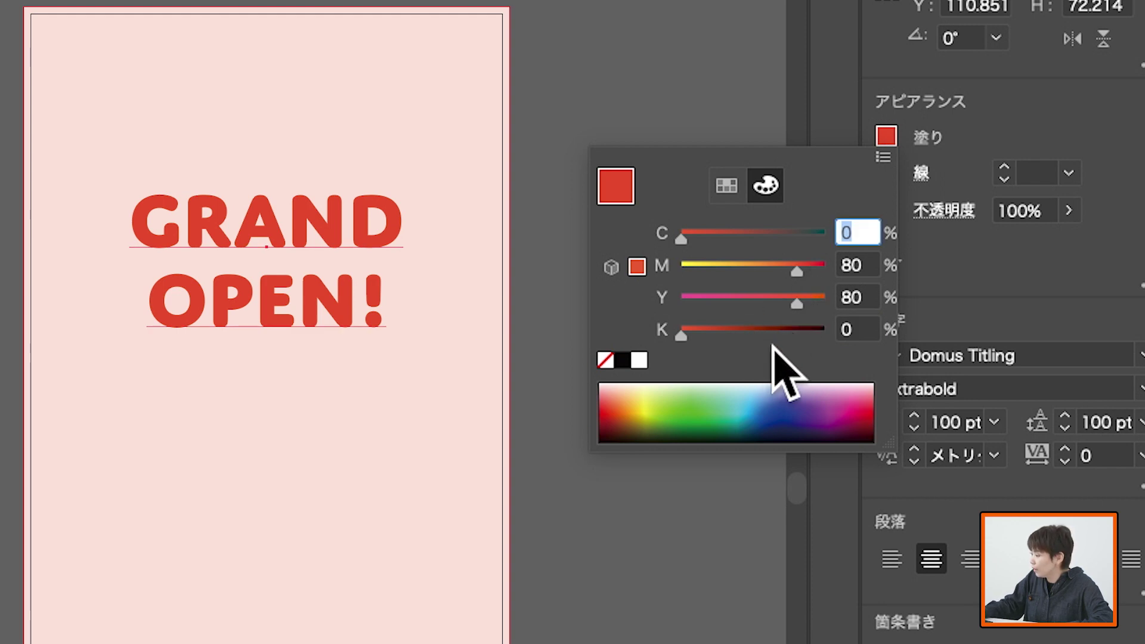
click(1047, 304)
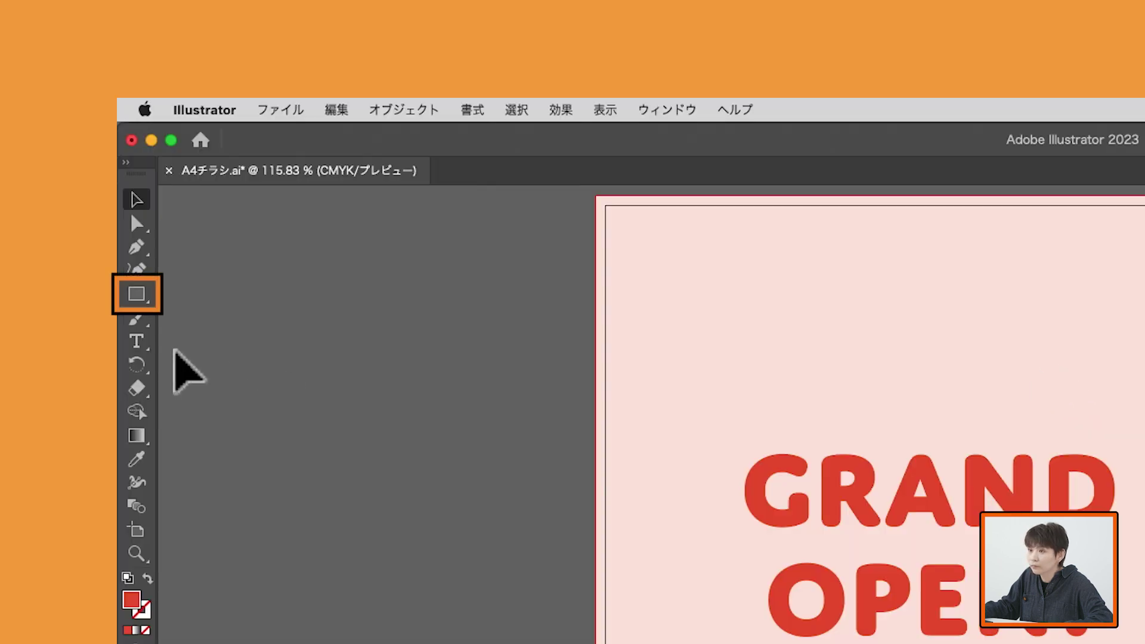
Step: Draw a small red rectangle, about 9.9 × 20.7 mm, near the page's top-left
click(139, 299)
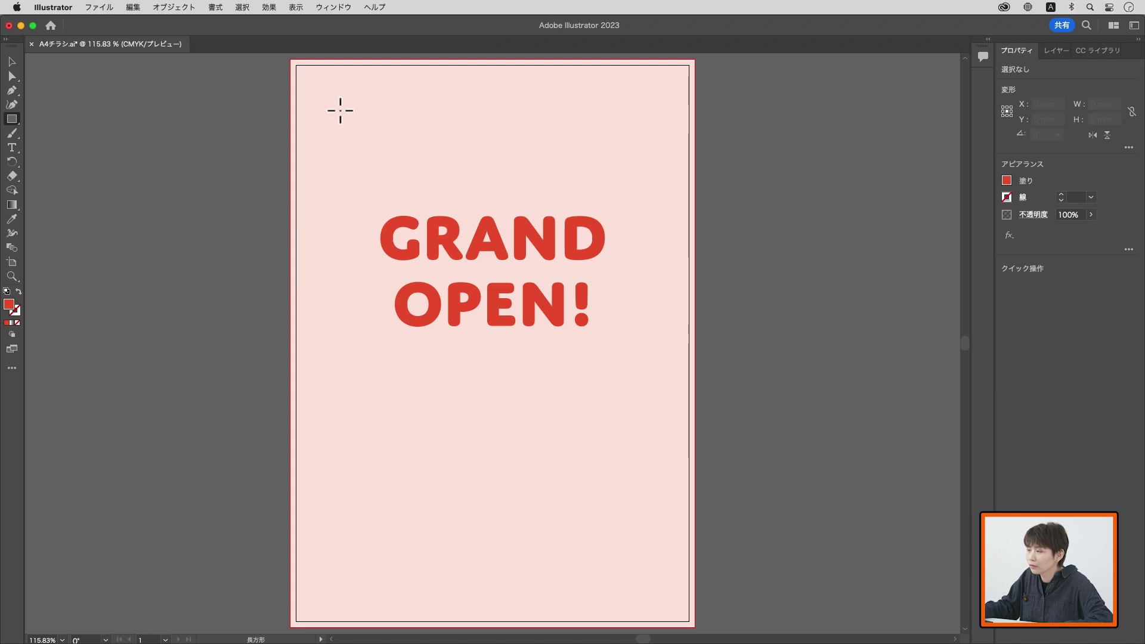
drag(321, 84, 339, 123)
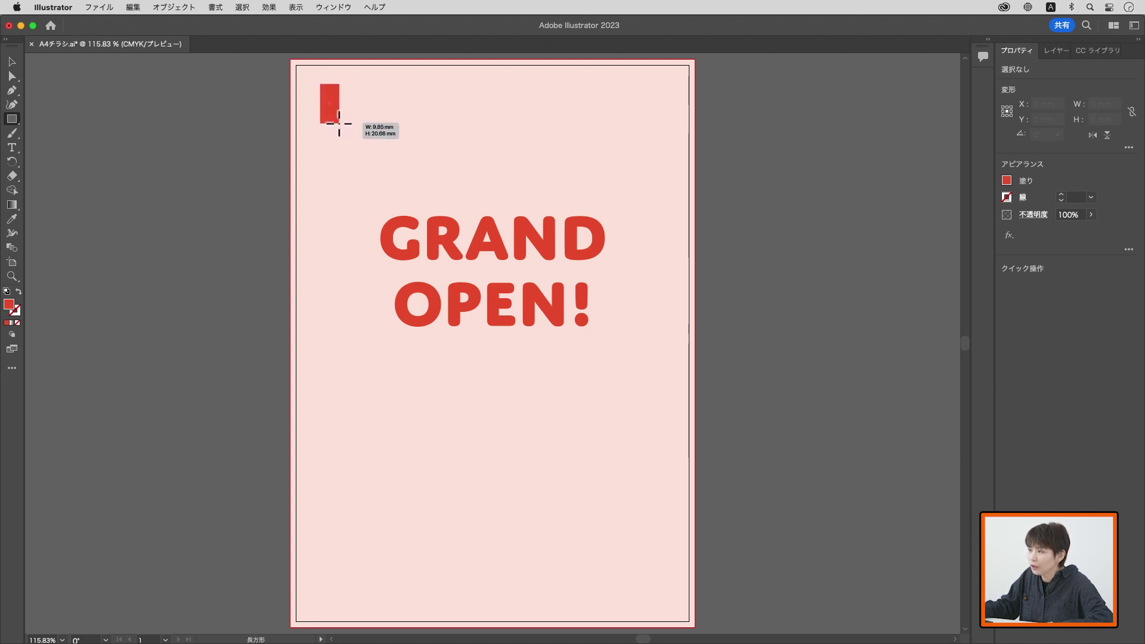
drag(339, 123, 339, 123)
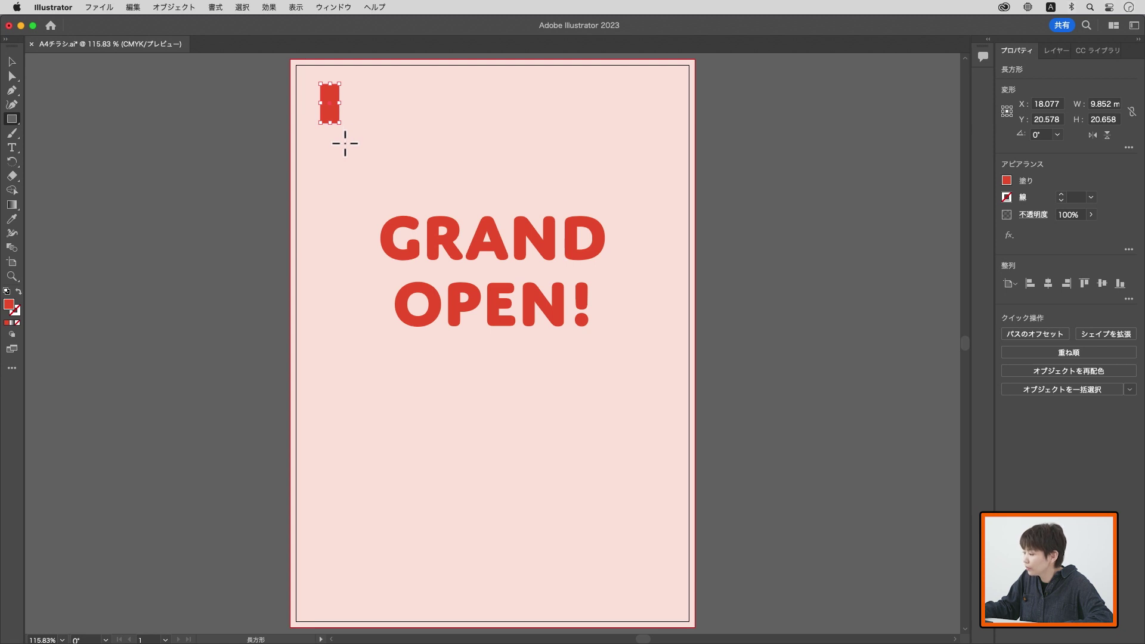
click(16, 64)
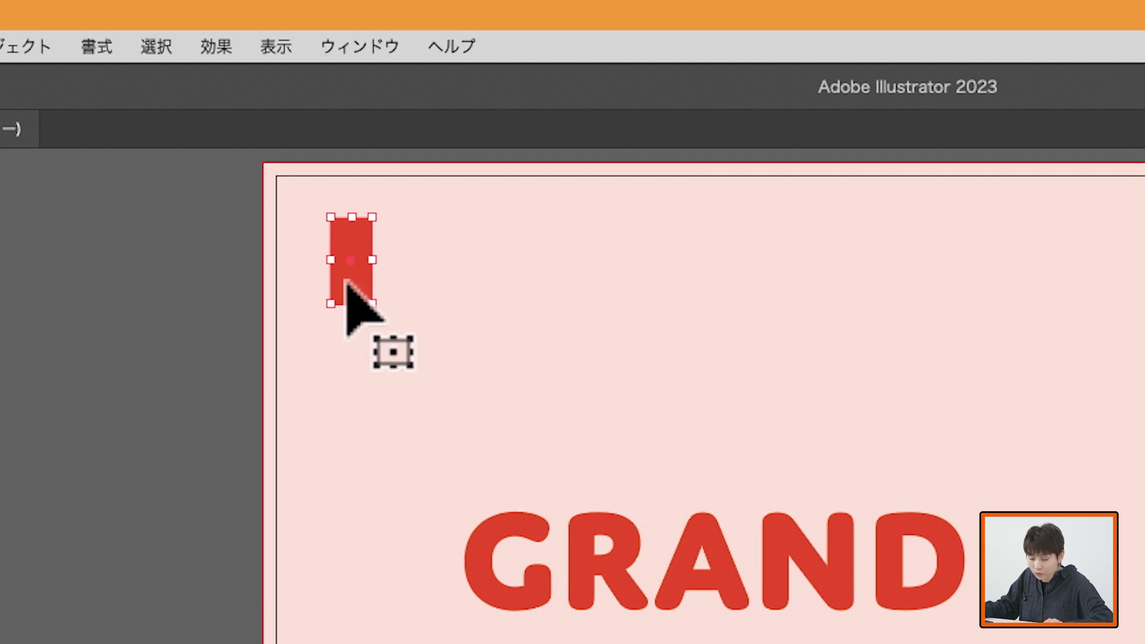
Step: Duplicate the rectangle flush to its right and fill the copy brown, C40 M60 Y90 K30
mouse_move(348, 289)
mouse_down()
mouse_move(400, 291)
mouse_move(404, 278)
mouse_move(389, 279)
mouse_up()
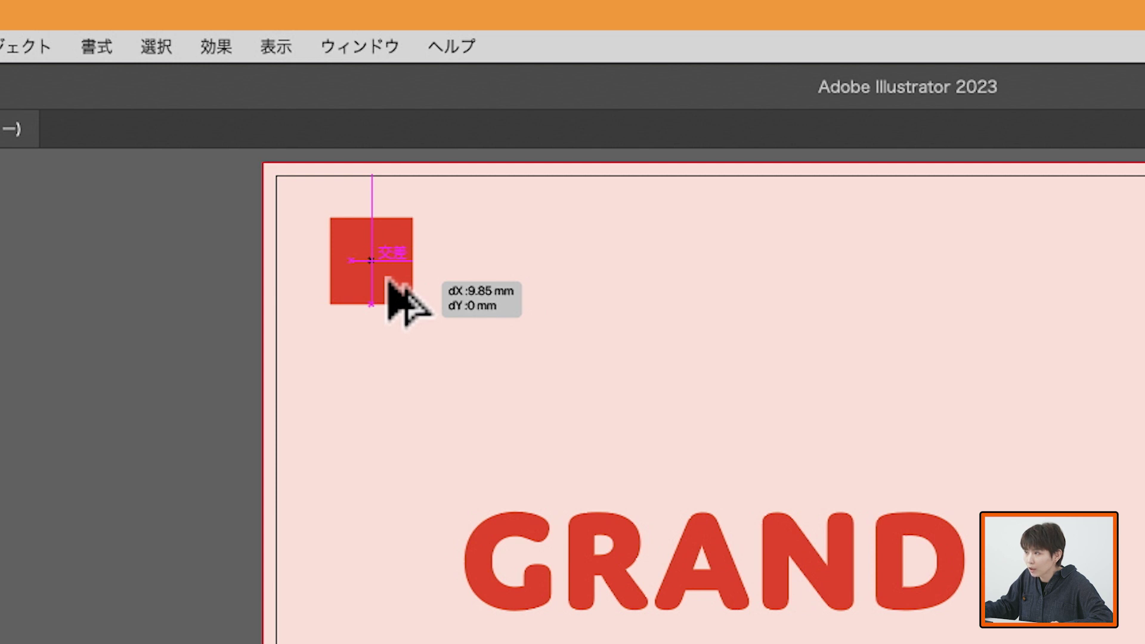
drag(388, 280, 389, 282)
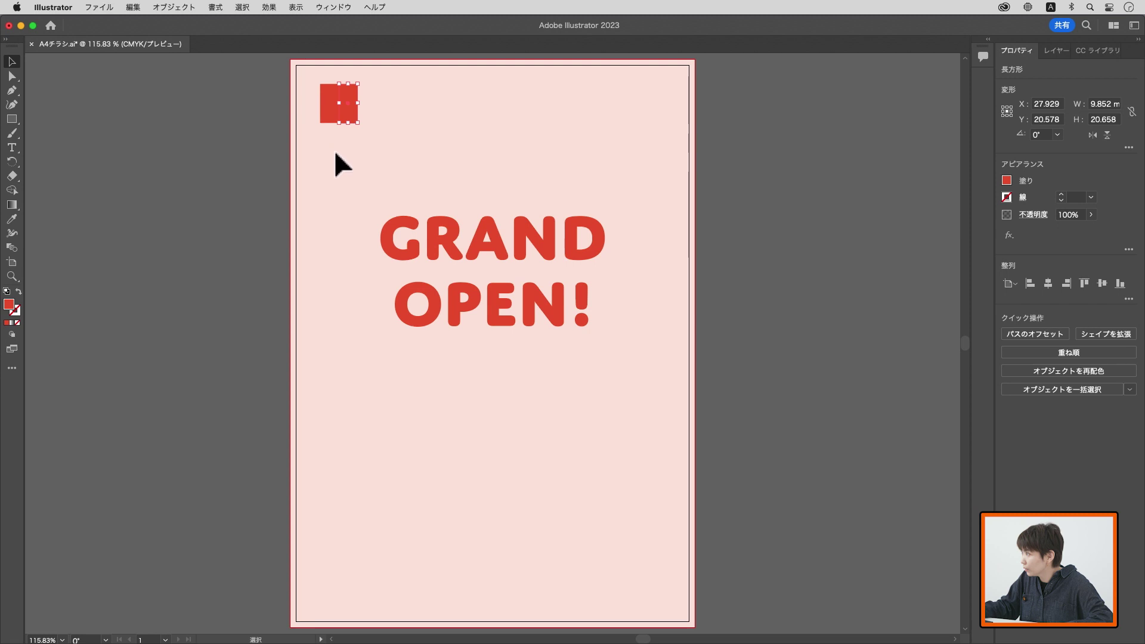
click(1007, 181)
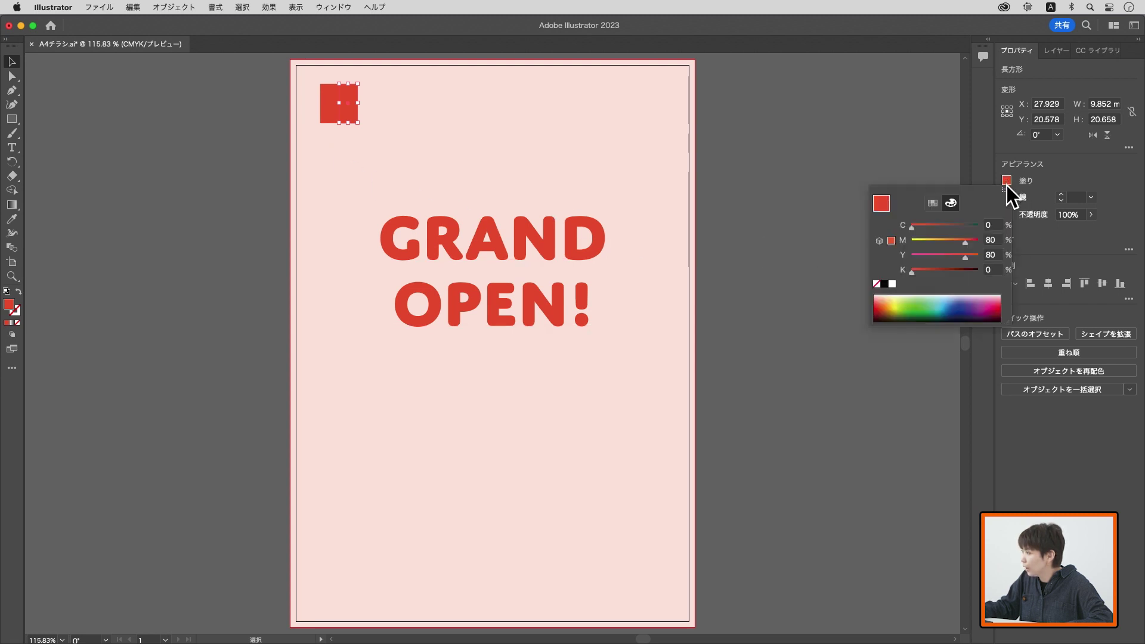
click(990, 225)
text(40)
key(Tab)
text(60)
key(Tab)
text(90)
key(Tab)
text(30)
key(Tab)
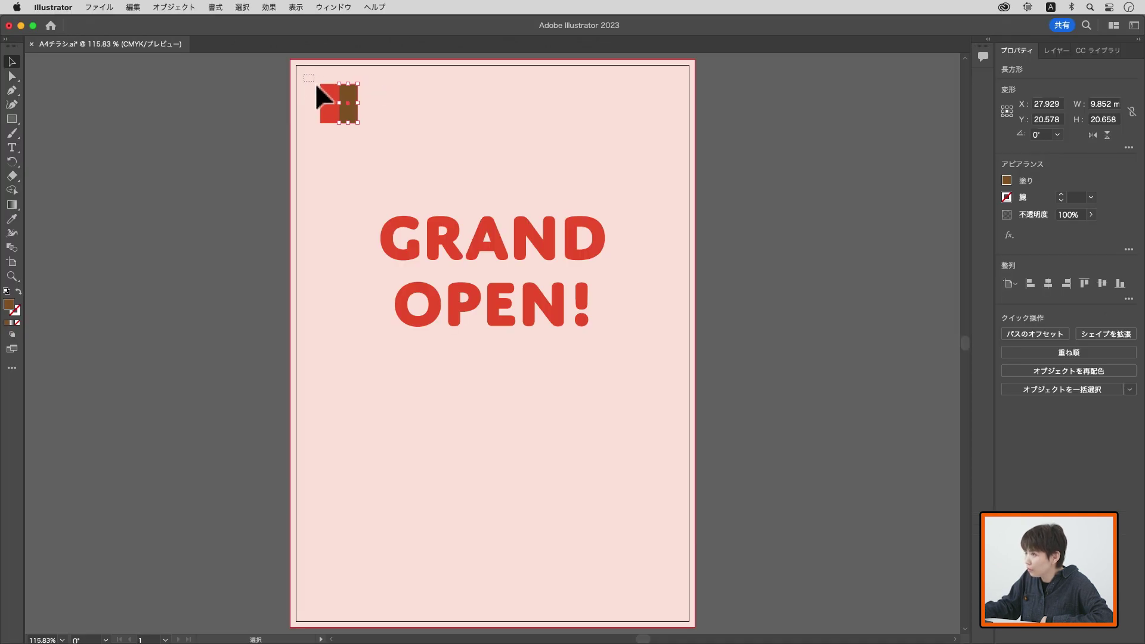
Step: Copy the red-and-brown pair 19.7 mm right, flush against the originals, making four stripes
drag(360, 135, 369, 141)
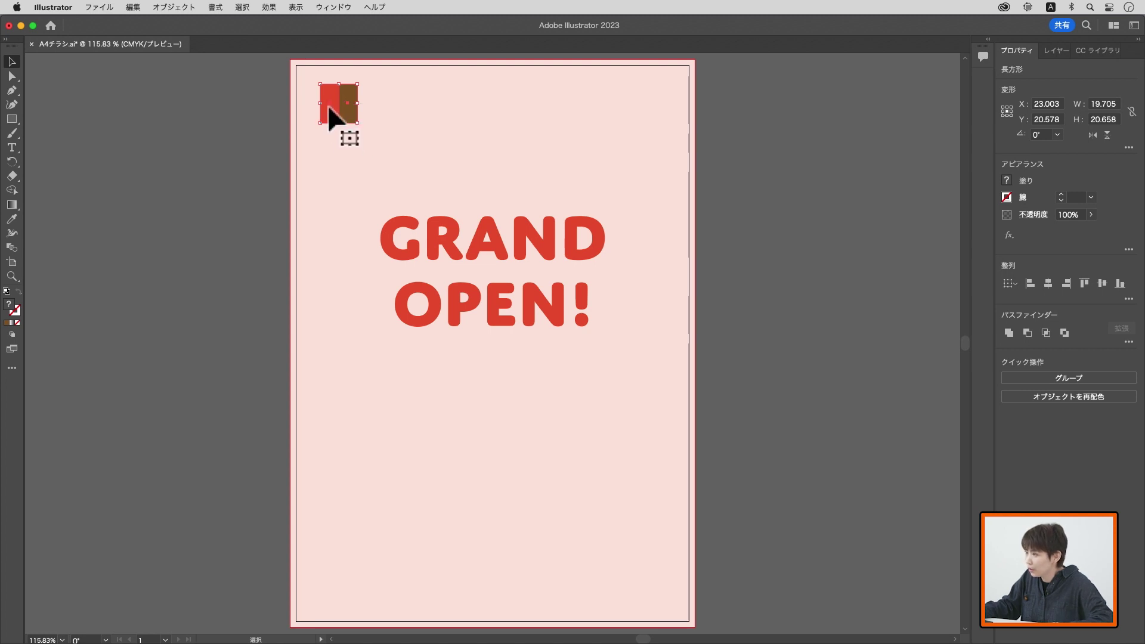
drag(331, 117, 373, 108)
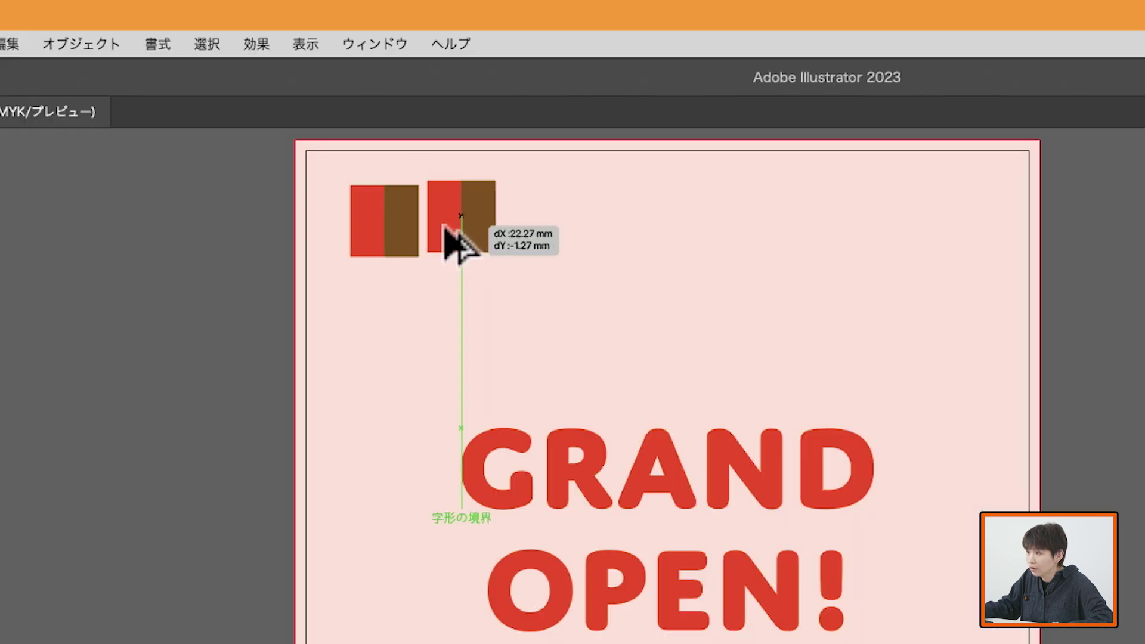
drag(445, 226, 439, 229)
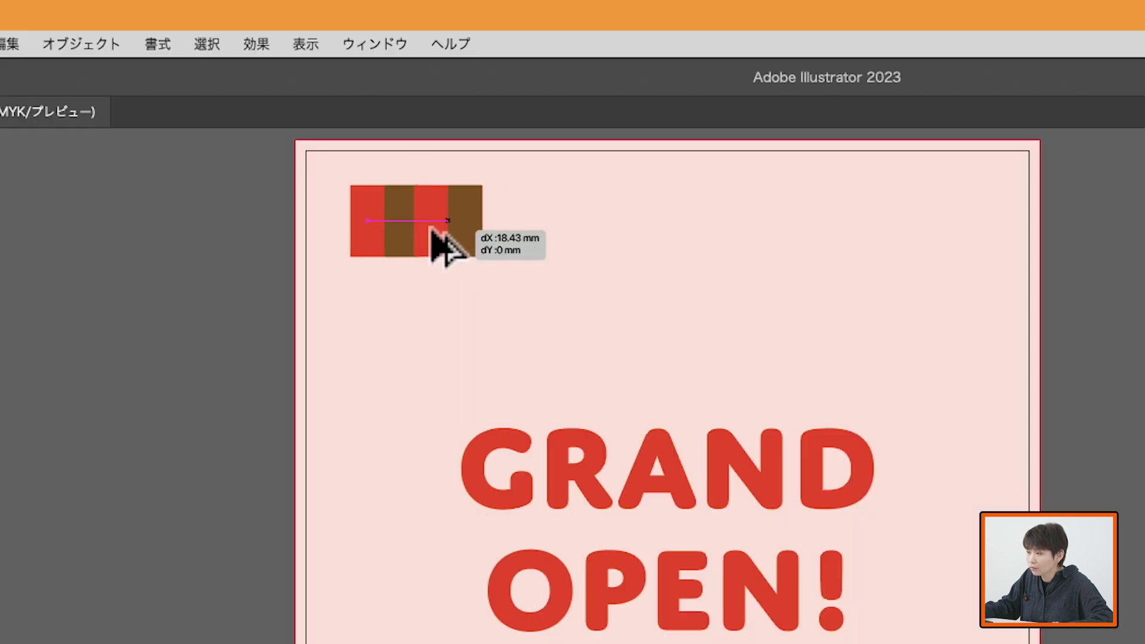
mouse_move(439, 230)
mouse_down()
mouse_move(460, 243)
mouse_move(438, 230)
mouse_up()
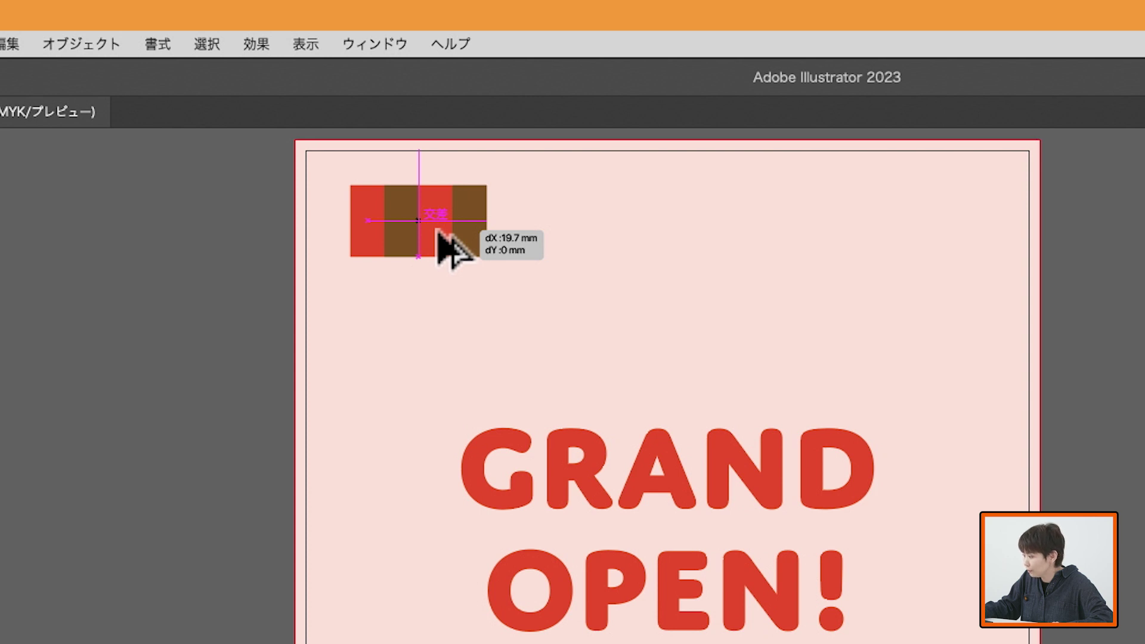
drag(438, 232, 445, 238)
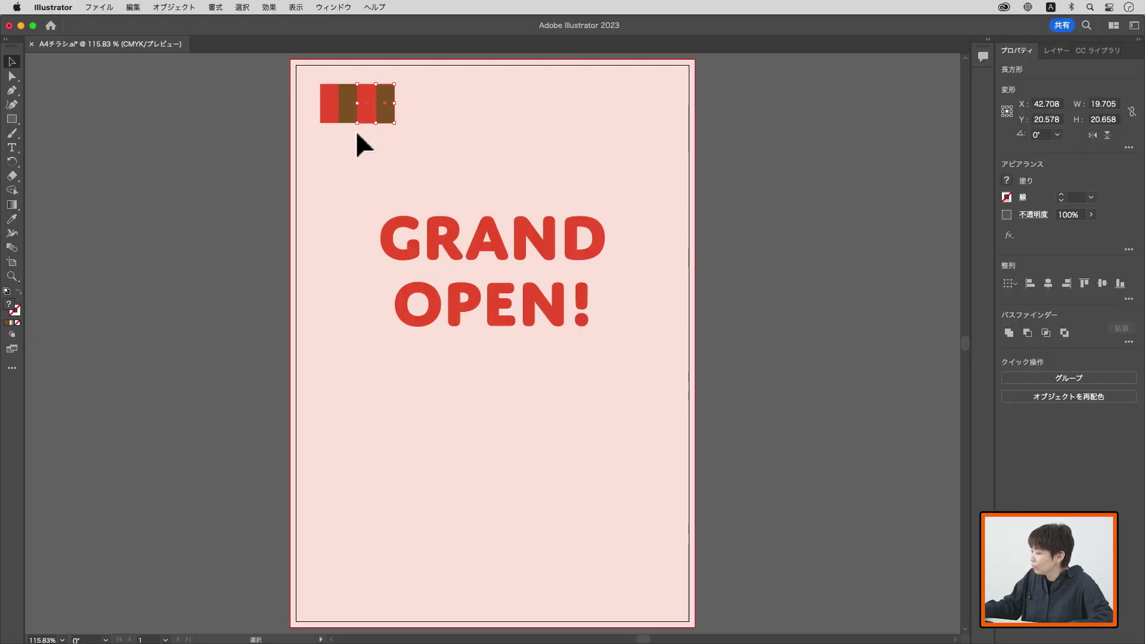
Step: Repeat the copy with Cmd+D into a ~236 mm stripe band, then align it to the page's left edge
click(175, 7)
mouse_move(224, 24)
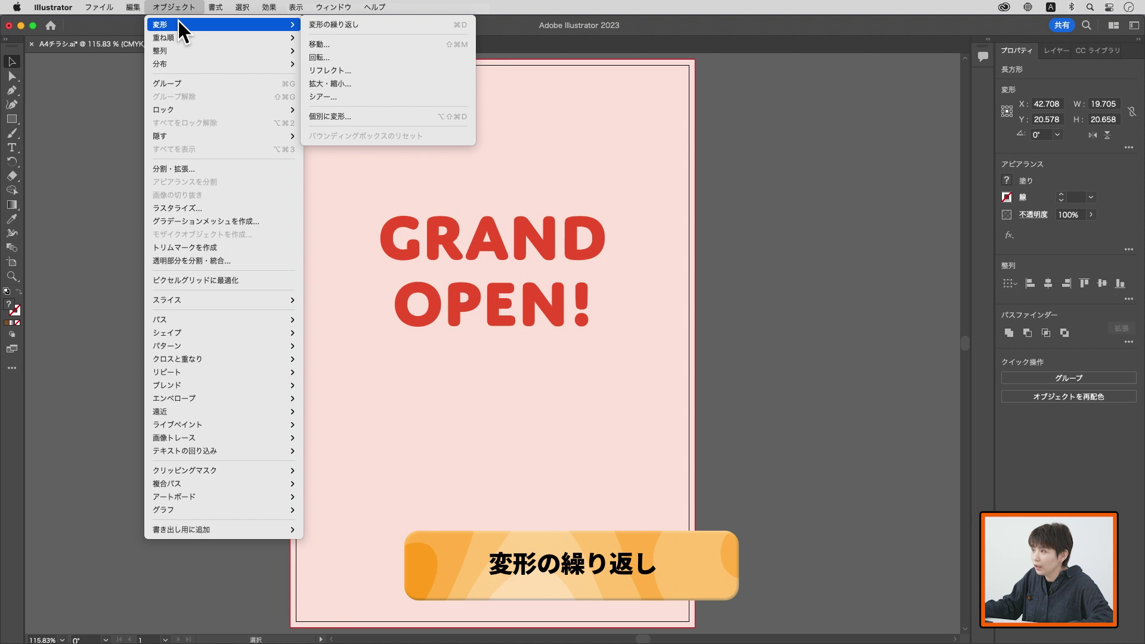
click(410, 24)
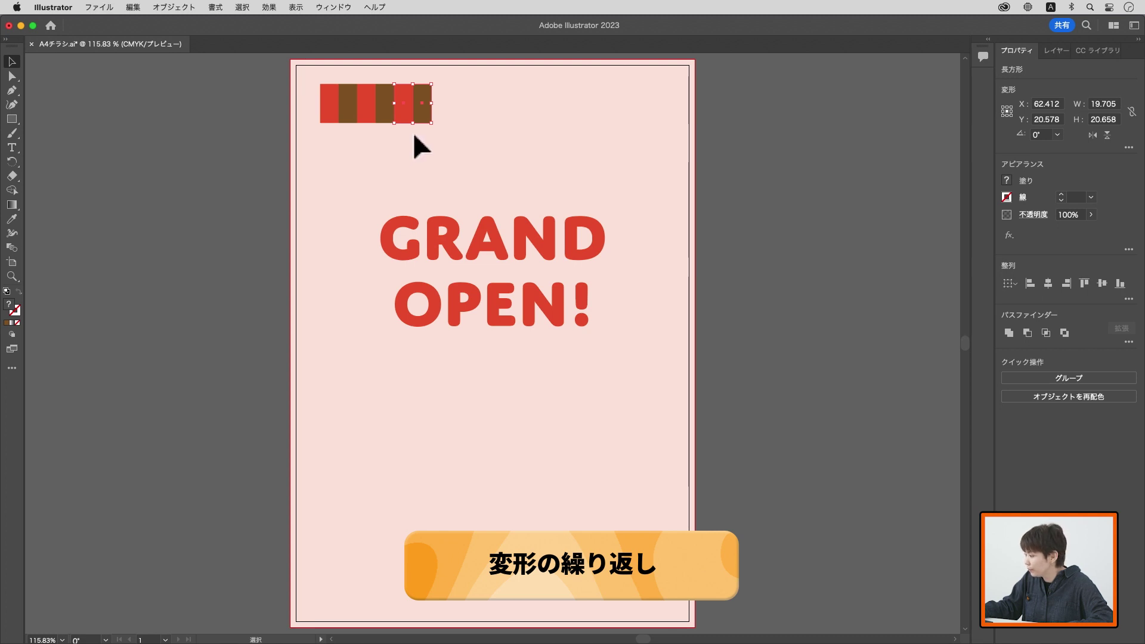
click(184, 7)
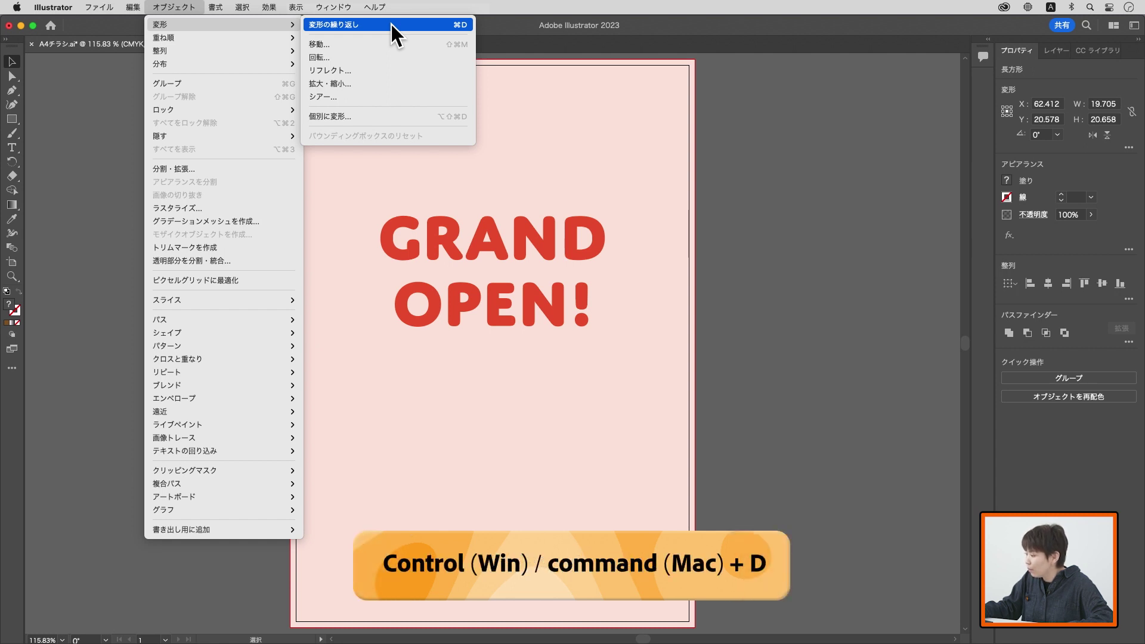
key(super+d)
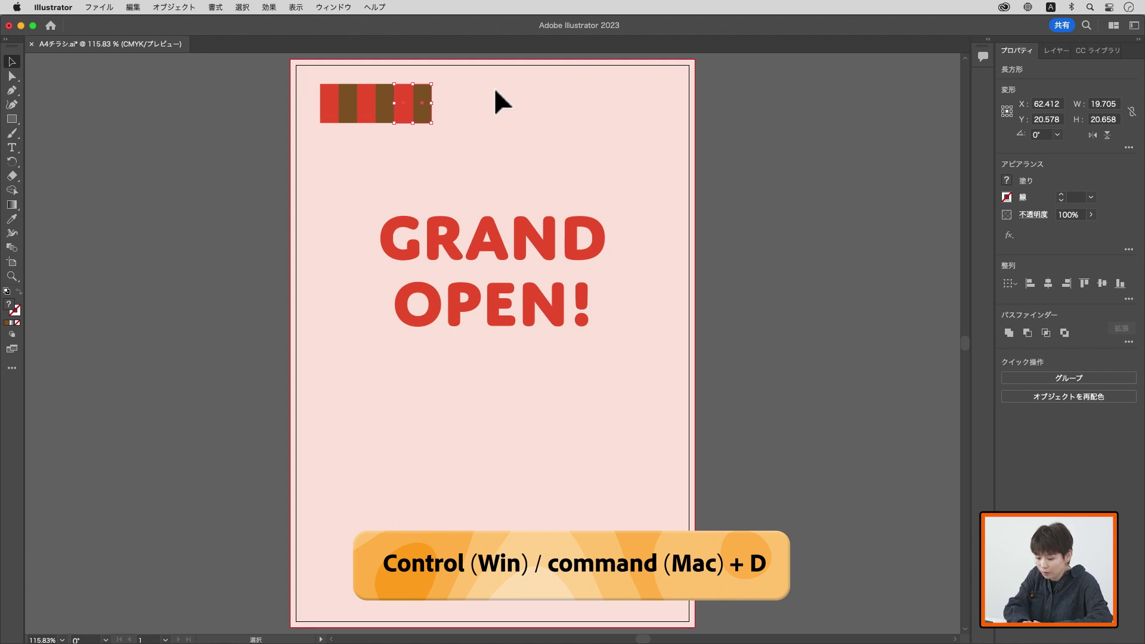
key(super+d)
key(super+d)
key(super+d)
key(super+d)
key(super+d)
key(super+d)
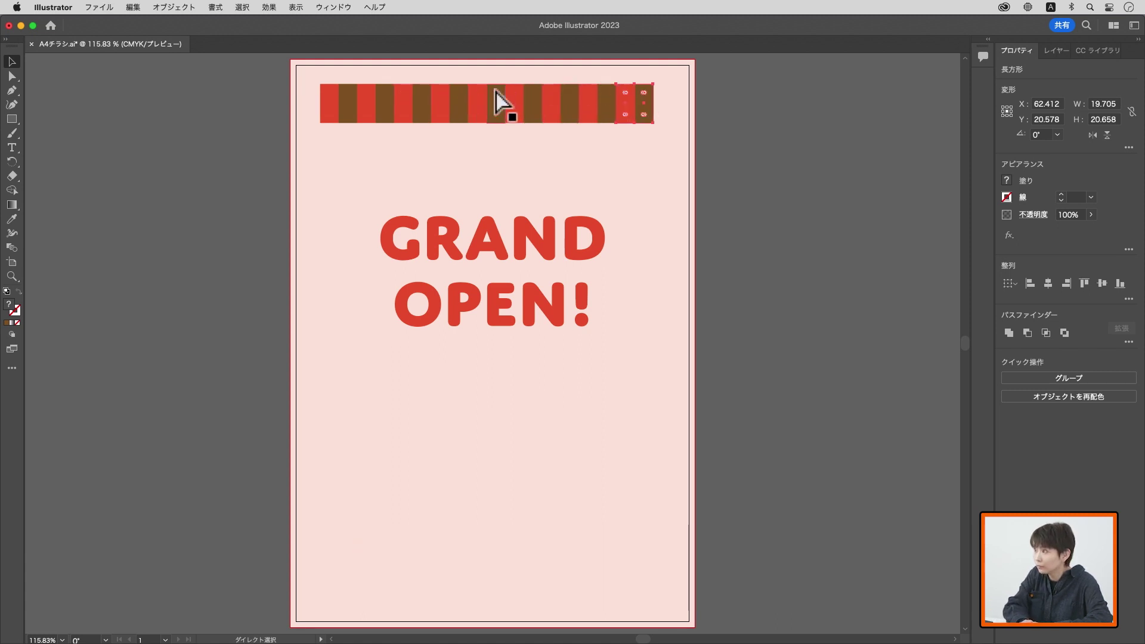
key(super+d)
key(super+d)
key(super+d)
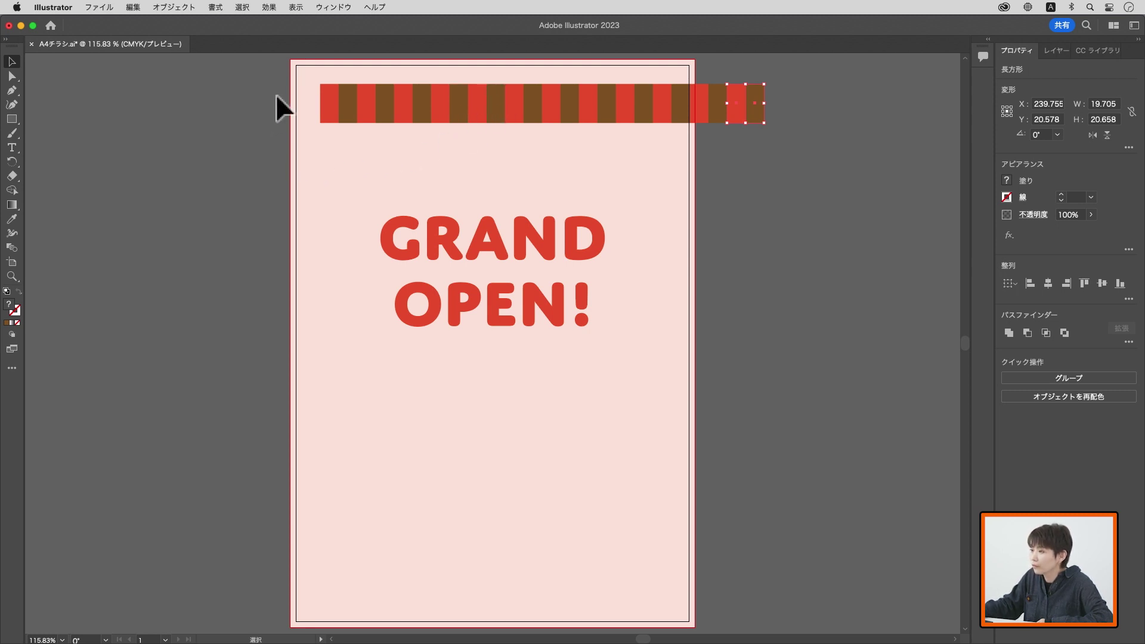
drag(309, 74, 787, 132)
mouse_move(406, 101)
mouse_down()
mouse_move(372, 109)
mouse_move(371, 81)
mouse_up()
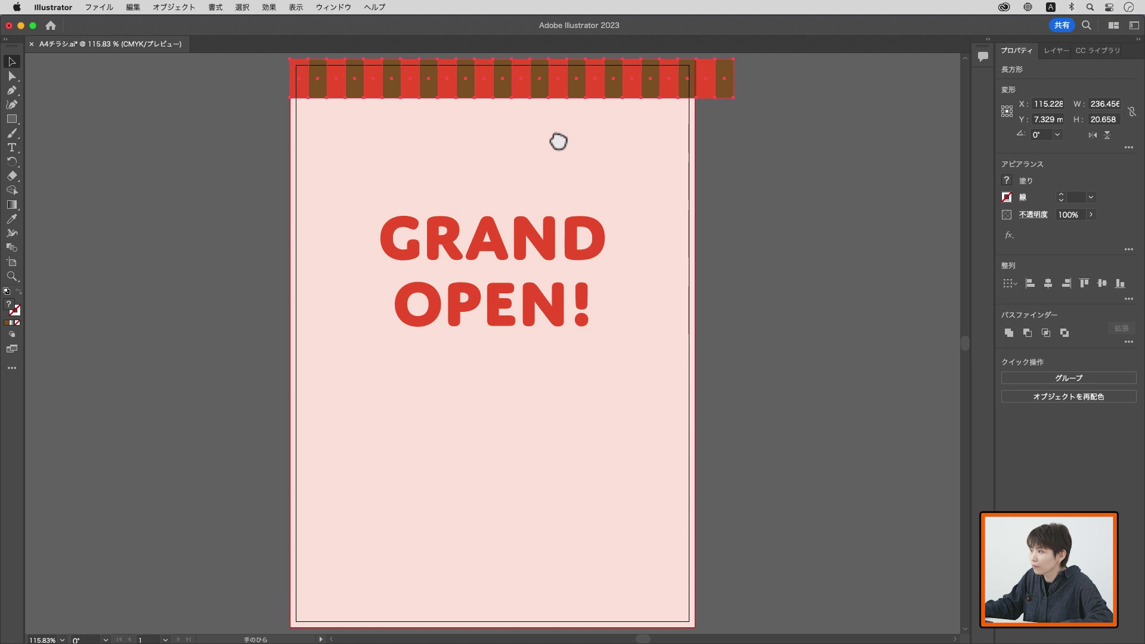
Step: Narrow the stripe band to 216 mm wide, ending at the page's right edge
drag(558, 141, 485, 177)
click(501, 184)
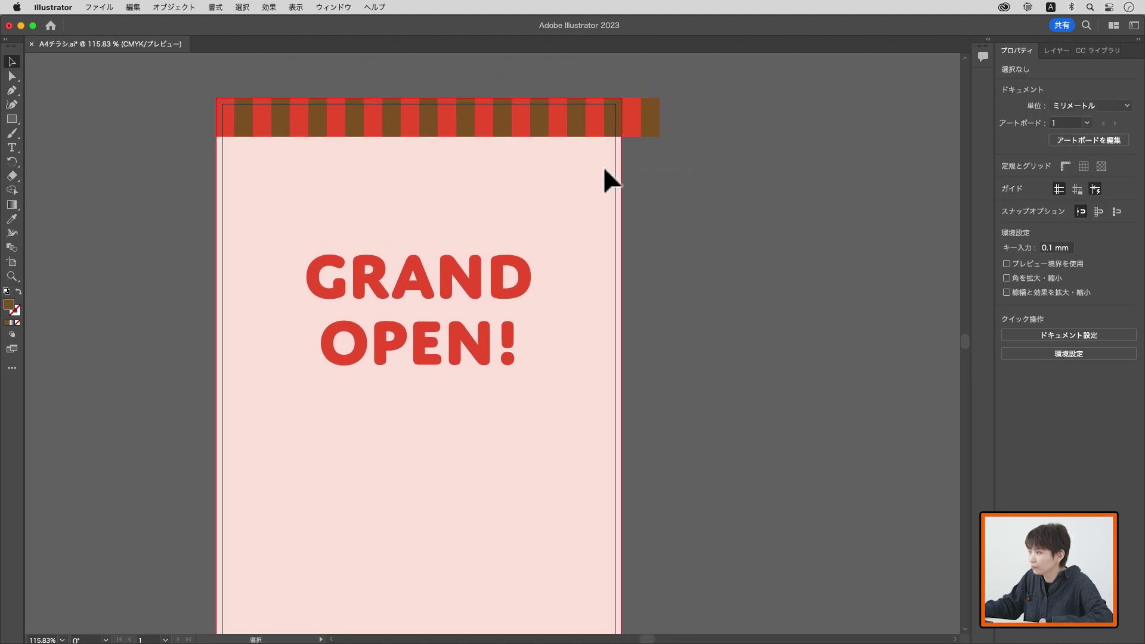
drag(116, 102, 521, 186)
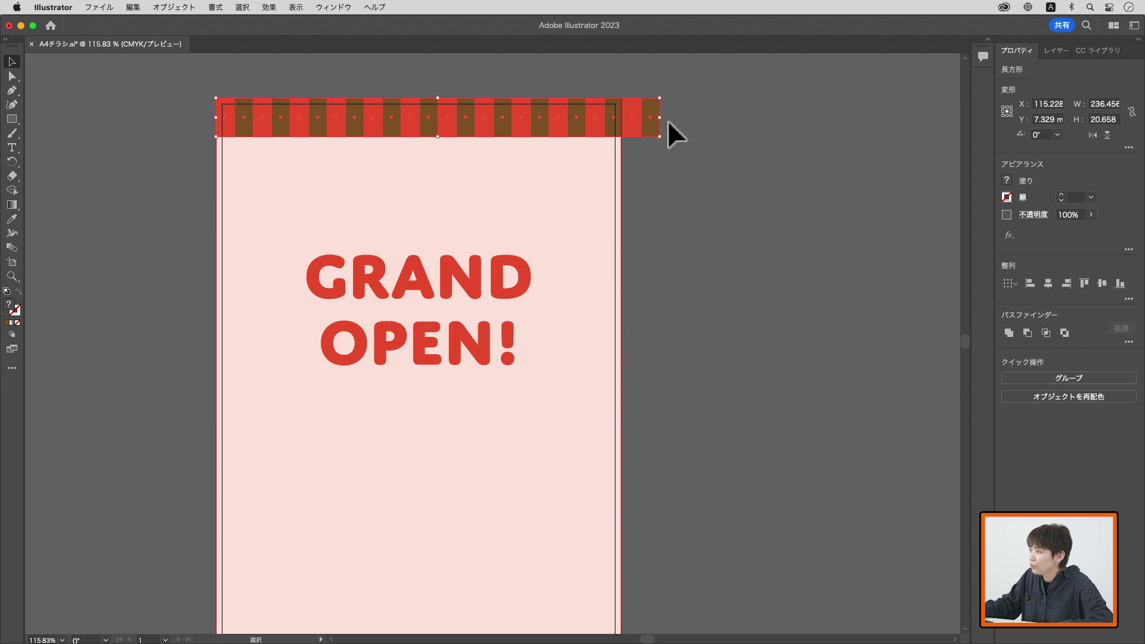
mouse_move(660, 117)
mouse_down()
mouse_move(567, 120)
mouse_move(621, 120)
mouse_up()
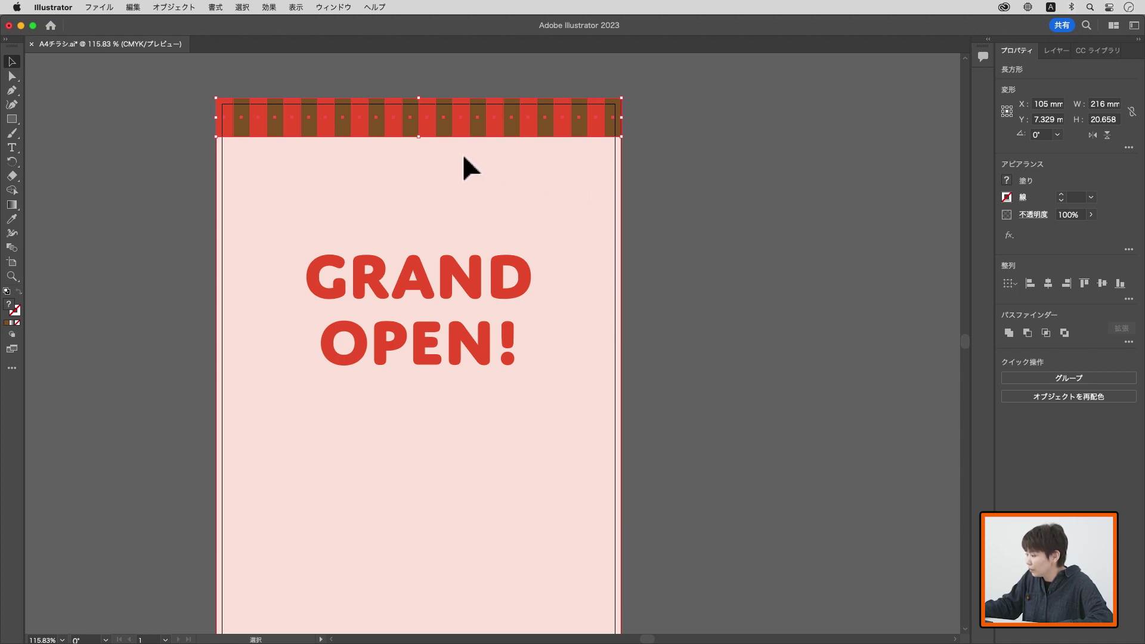
Step: Apply an Arc Upper warp with 100% bend to the striped band
click(269, 8)
mouse_move(404, 317)
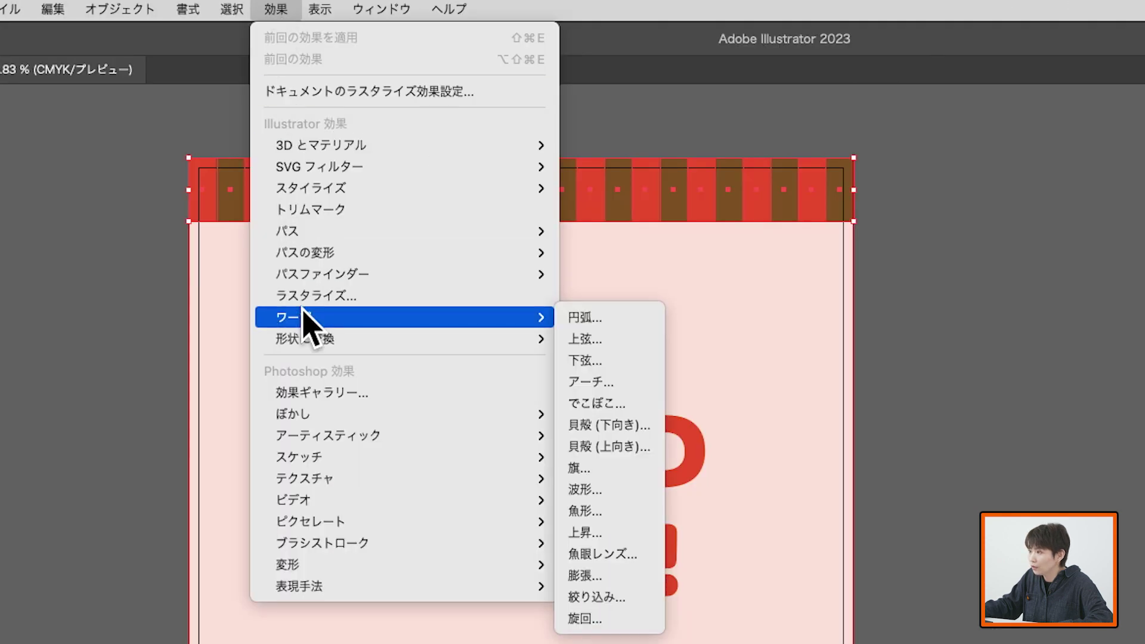
click(607, 340)
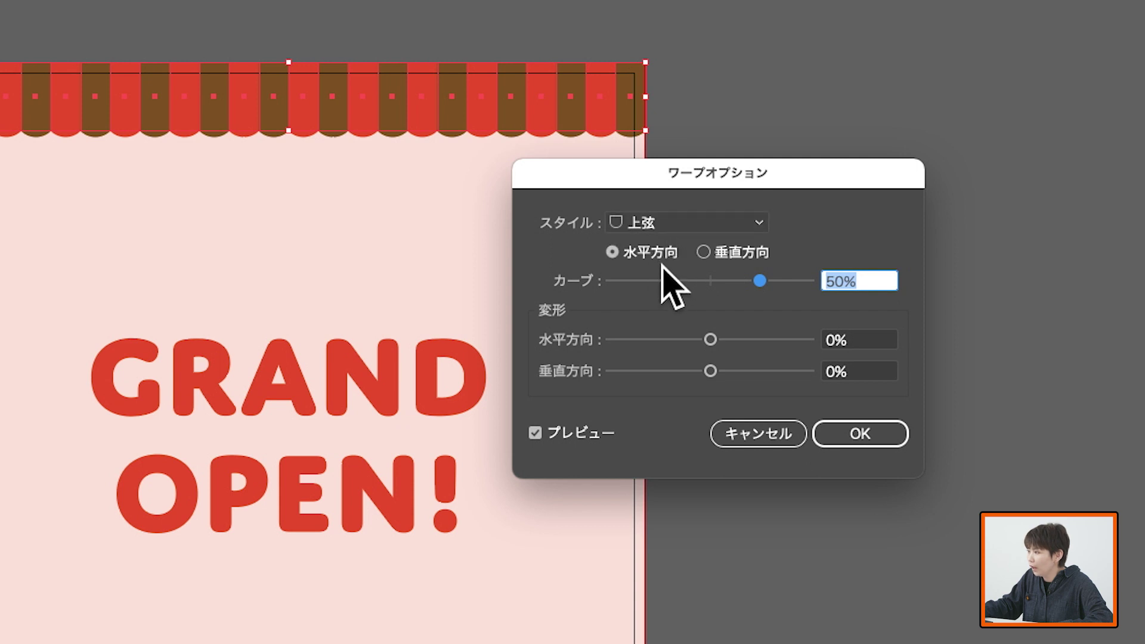
drag(760, 282, 812, 282)
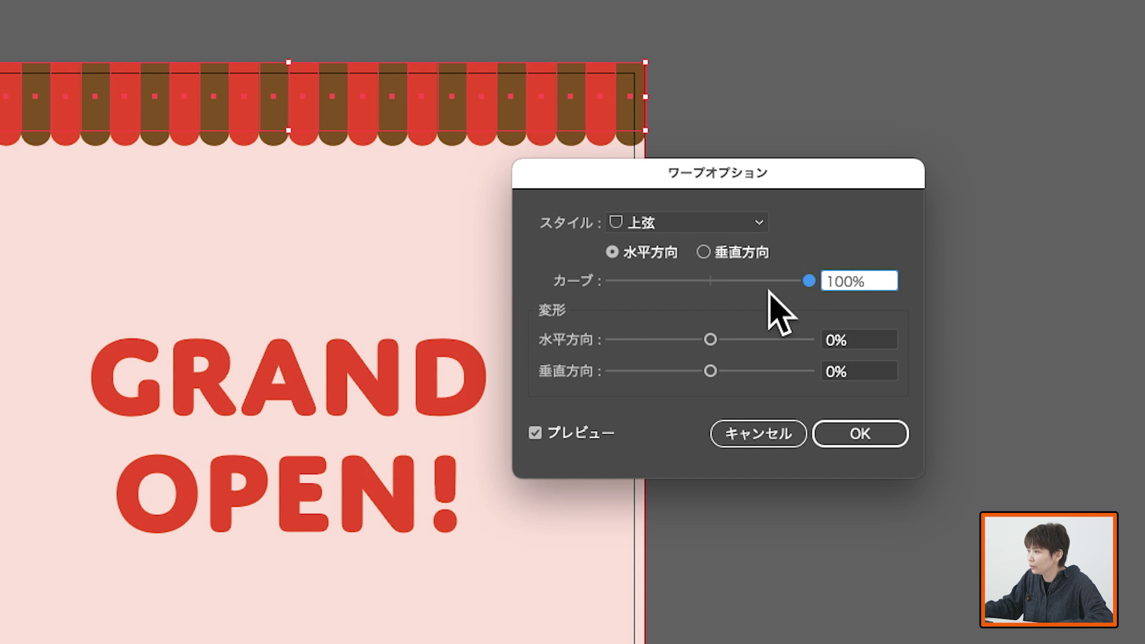
click(878, 440)
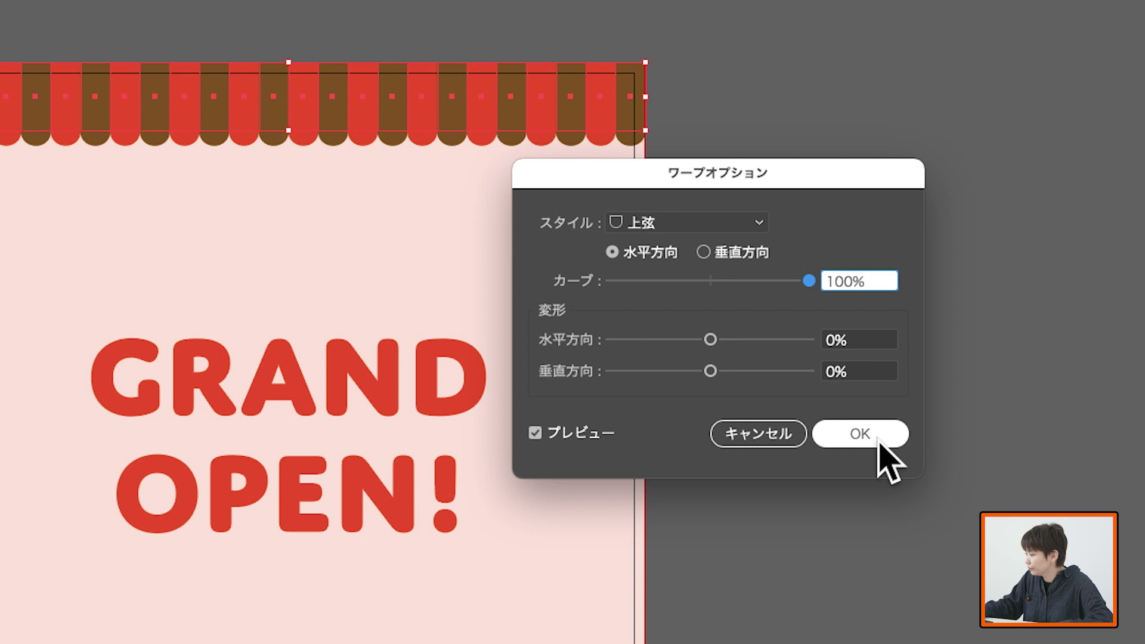
click(878, 440)
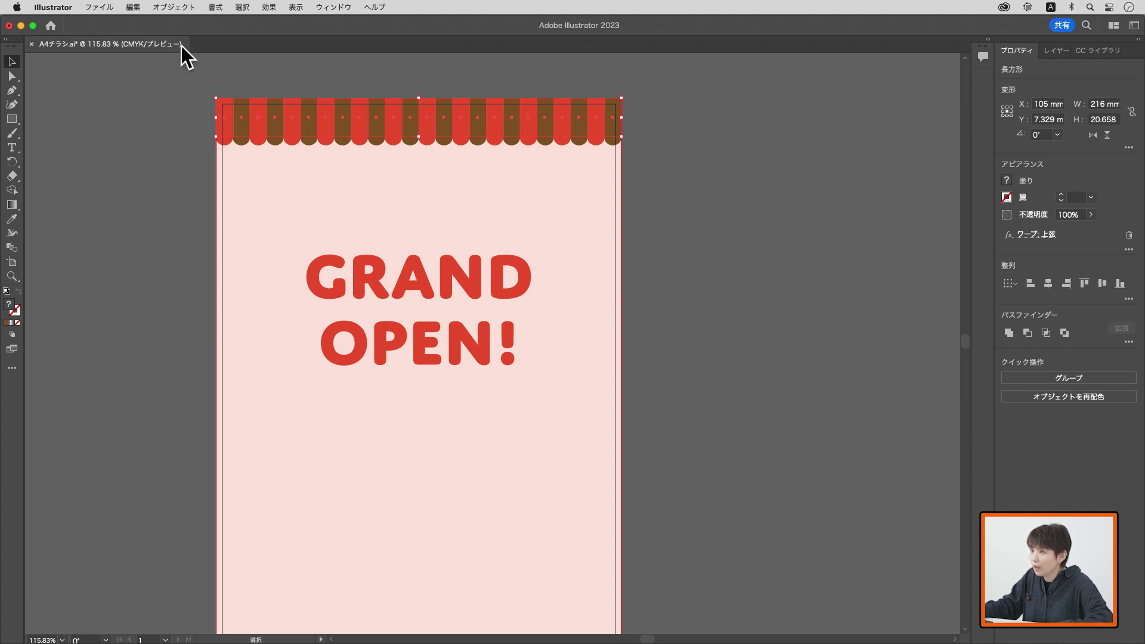
click(172, 7)
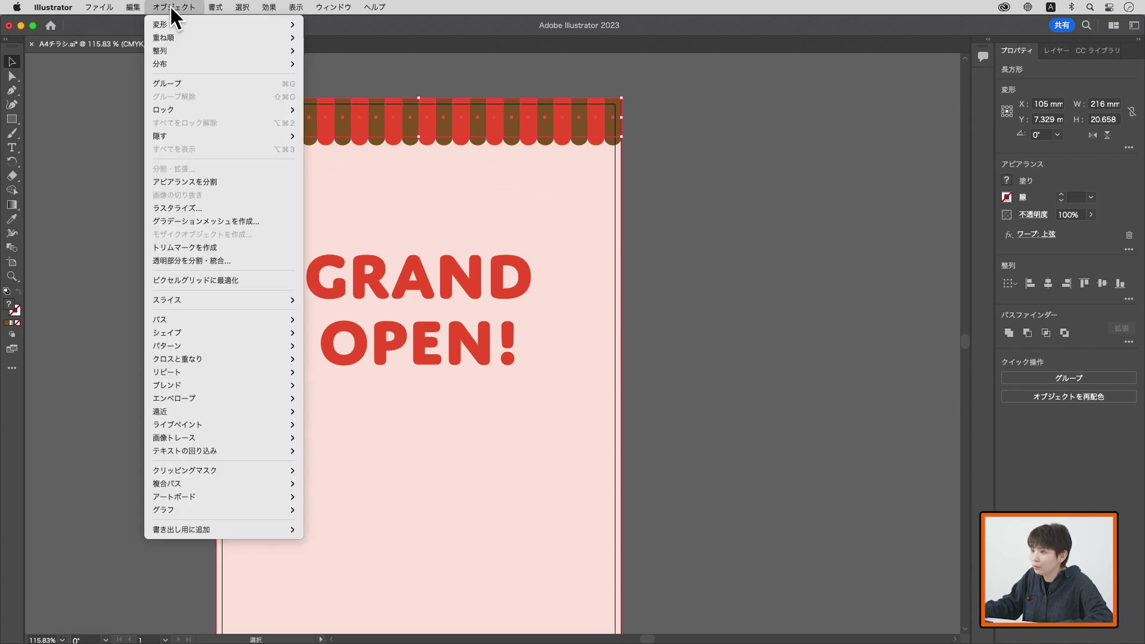
Step: Group the warped awning stripes into a single object
click(202, 84)
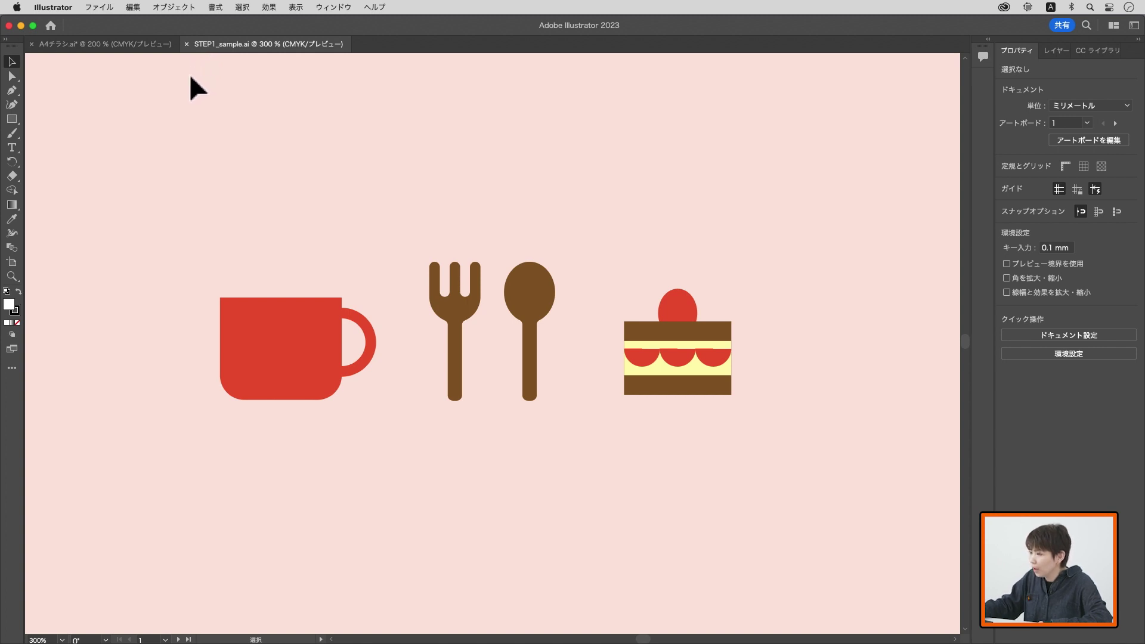
Step: Copy the cup, fork, spoon and cake icons from STEP1_sample.ai for the A4 flyer
mouse_move(175, 189)
mouse_down()
mouse_move(796, 430)
mouse_move(778, 443)
mouse_up()
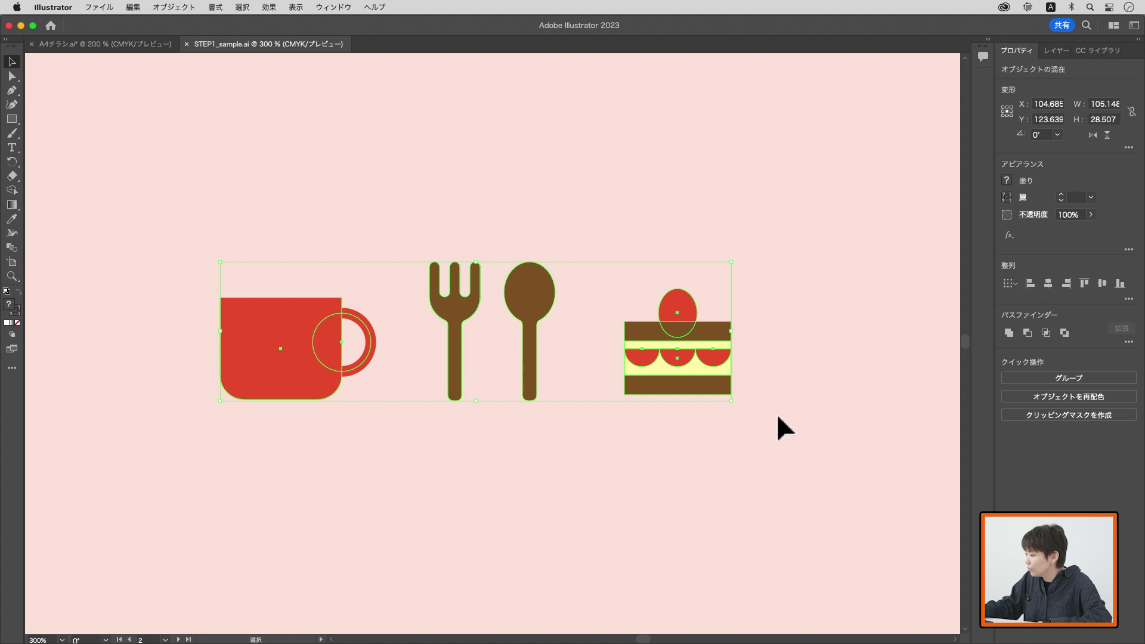
click(136, 7)
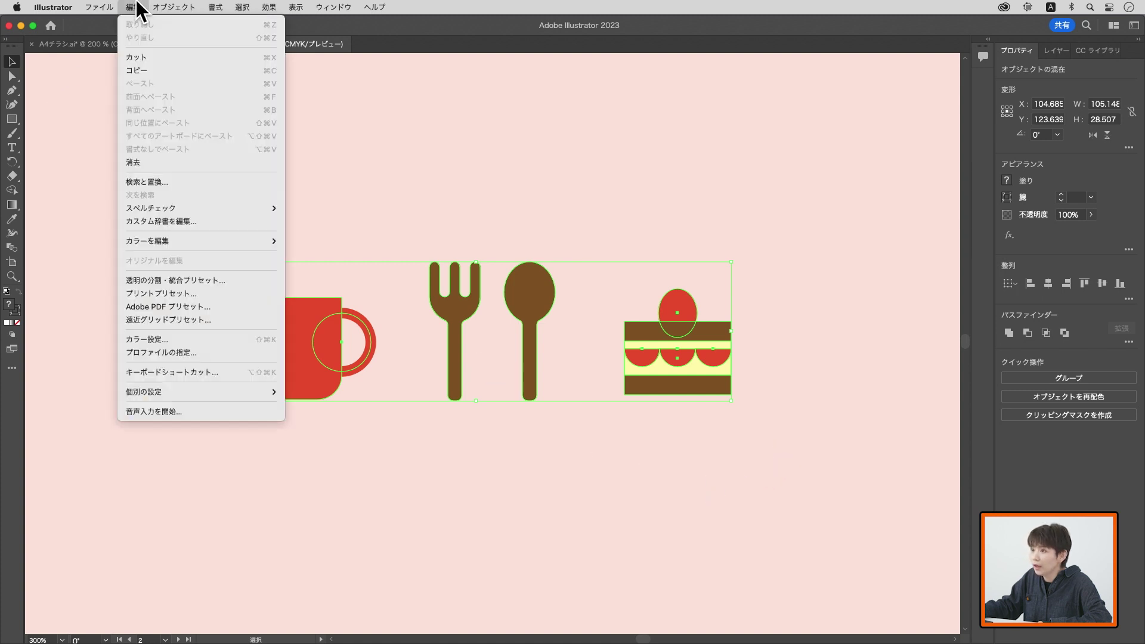
click(172, 70)
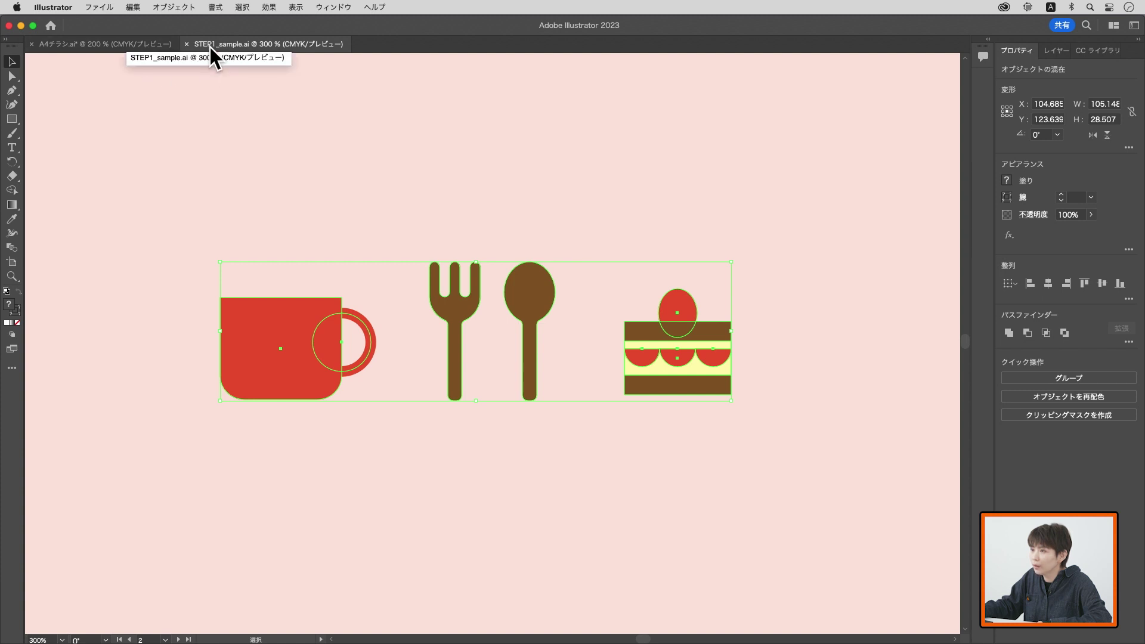
click(103, 47)
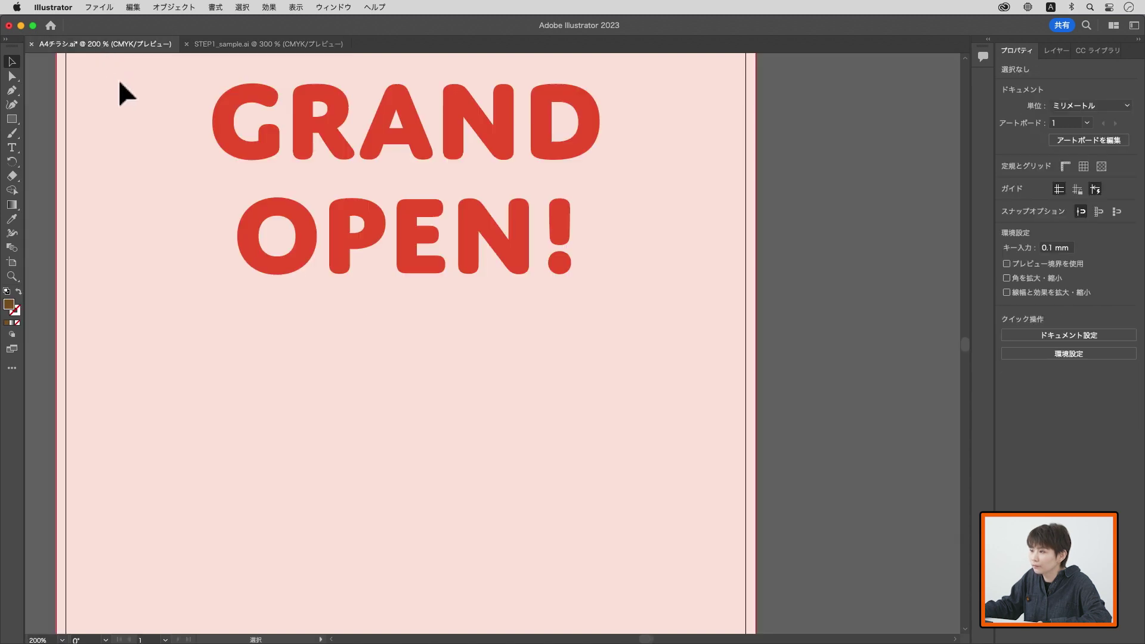
Step: Paste the food icons into the flyer and place them below the GRAND OPEN! title
click(133, 7)
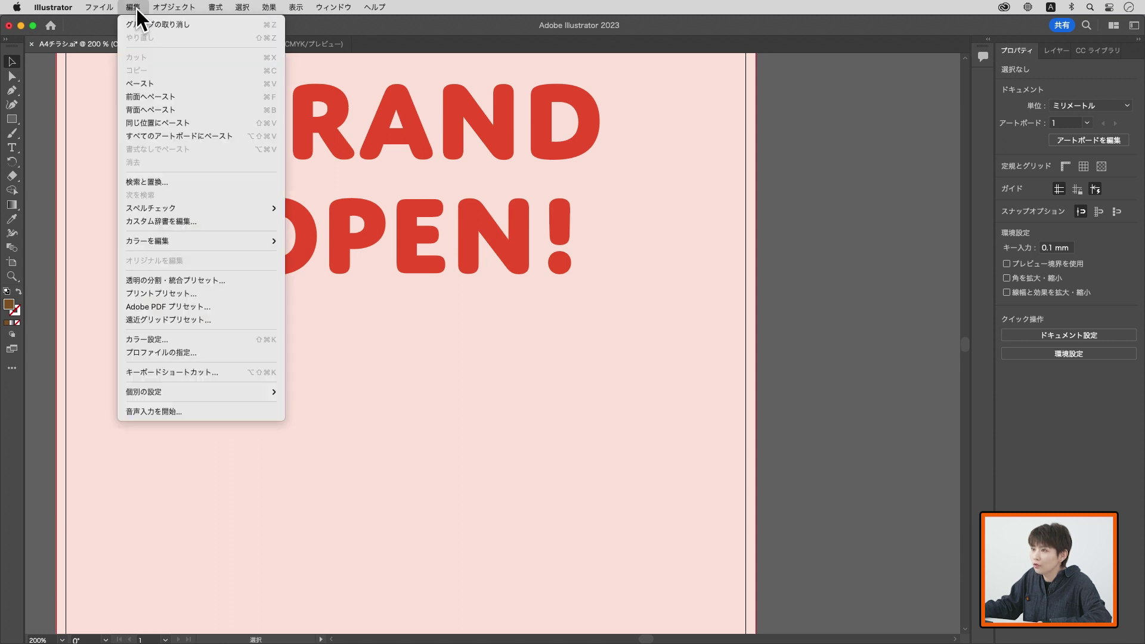
click(168, 82)
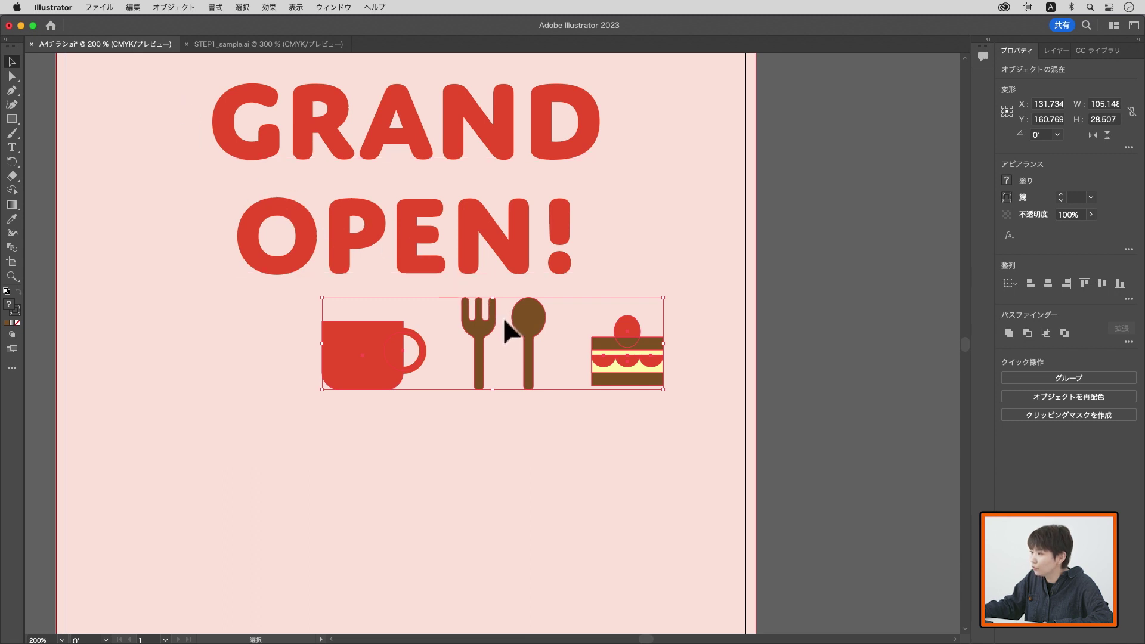
drag(518, 317, 429, 321)
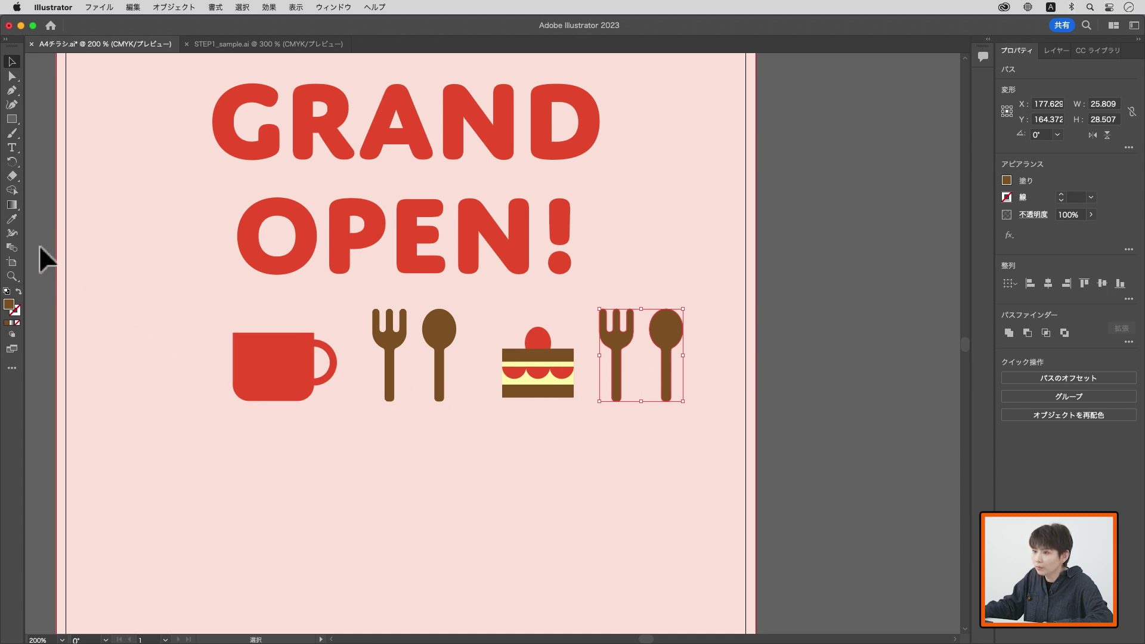
Step: Recolor the extra fork and spoon red to match the cup, then move the red spoon left of the cup
click(16, 219)
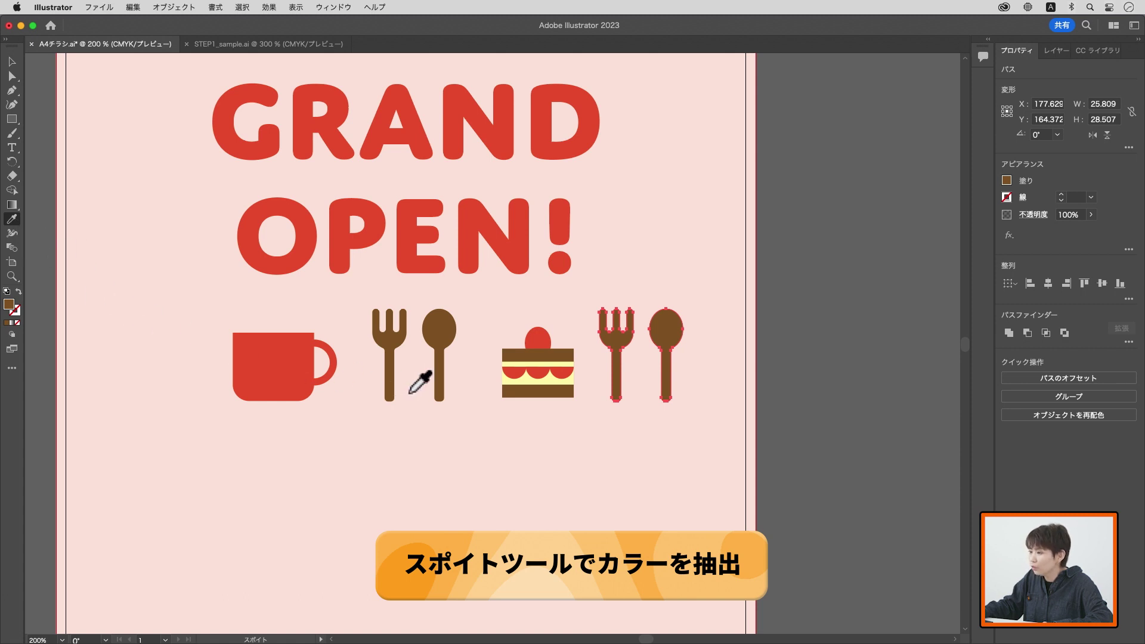
click(257, 353)
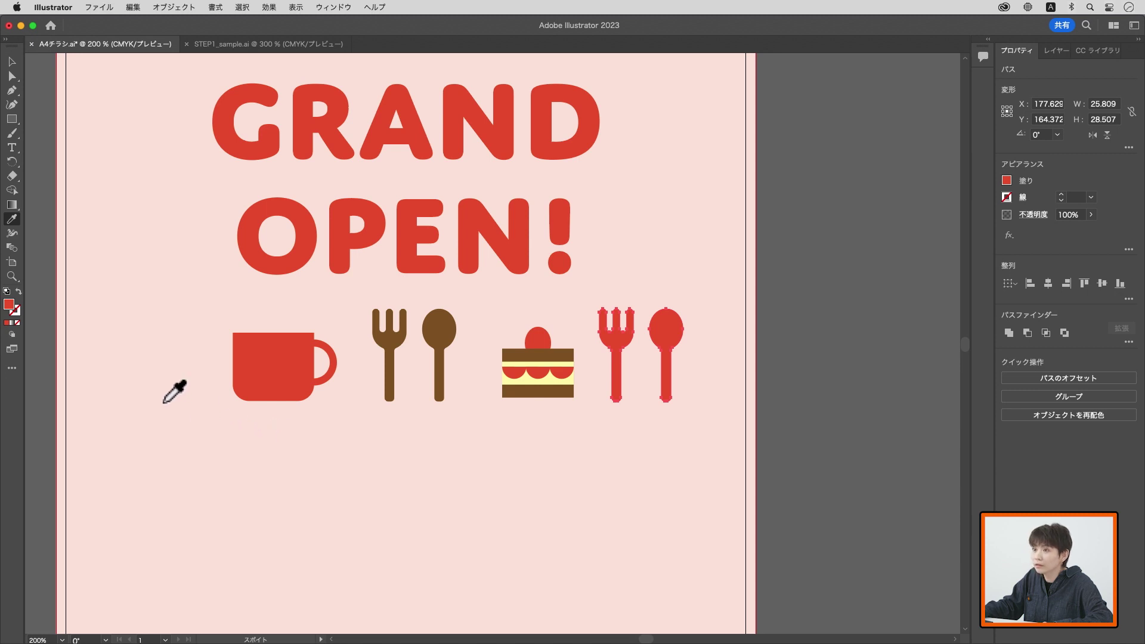
click(12, 62)
click(579, 444)
click(617, 382)
drag(666, 358, 195, 358)
click(438, 369)
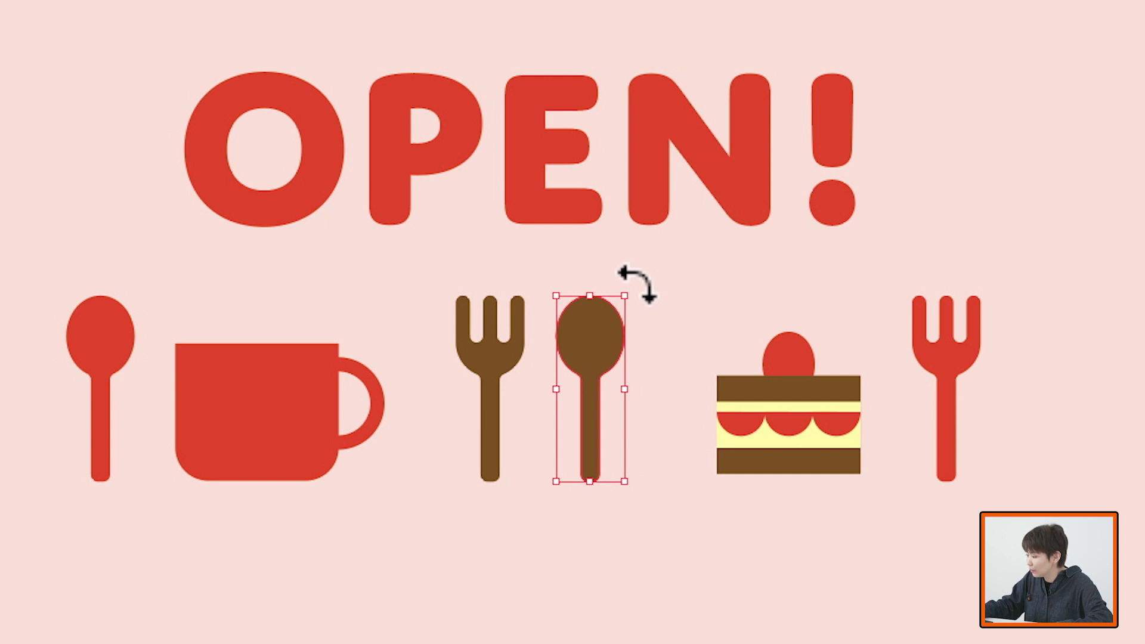
Step: Tilt the brown spoon to a slight playful lean
drag(635, 283, 674, 325)
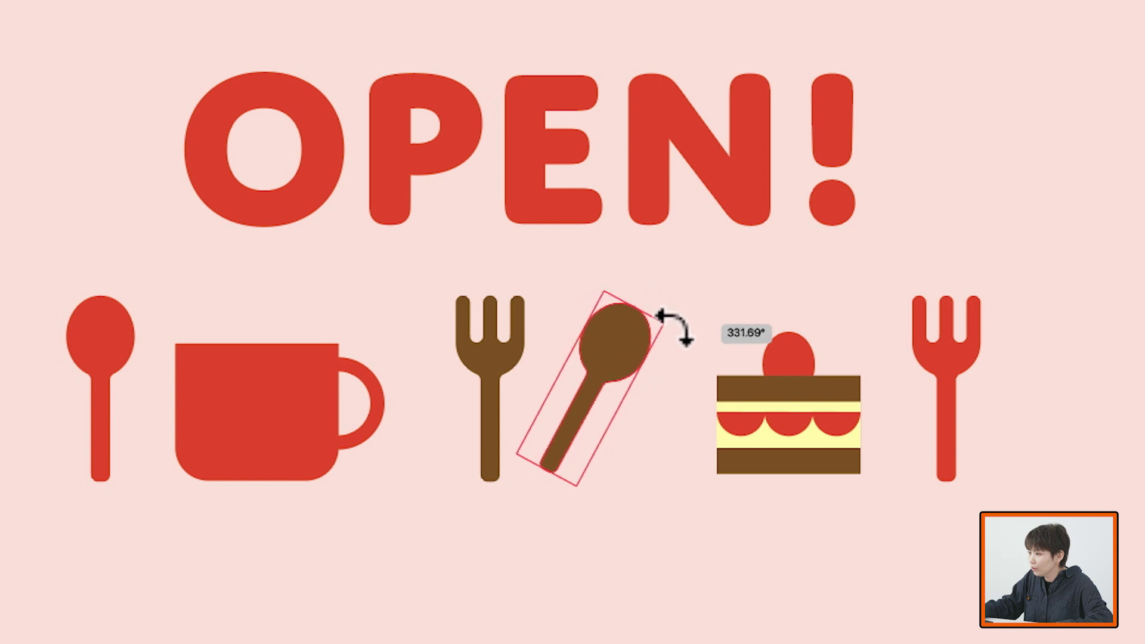
mouse_move(674, 327)
mouse_down()
mouse_move(638, 284)
mouse_move(659, 305)
mouse_up()
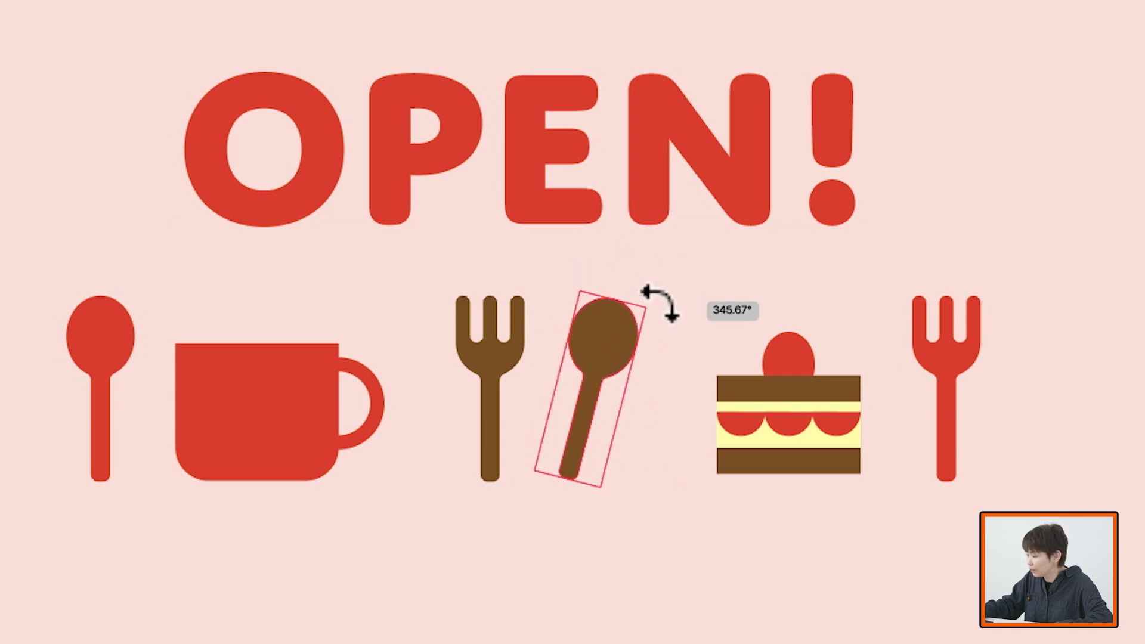
drag(659, 306, 654, 301)
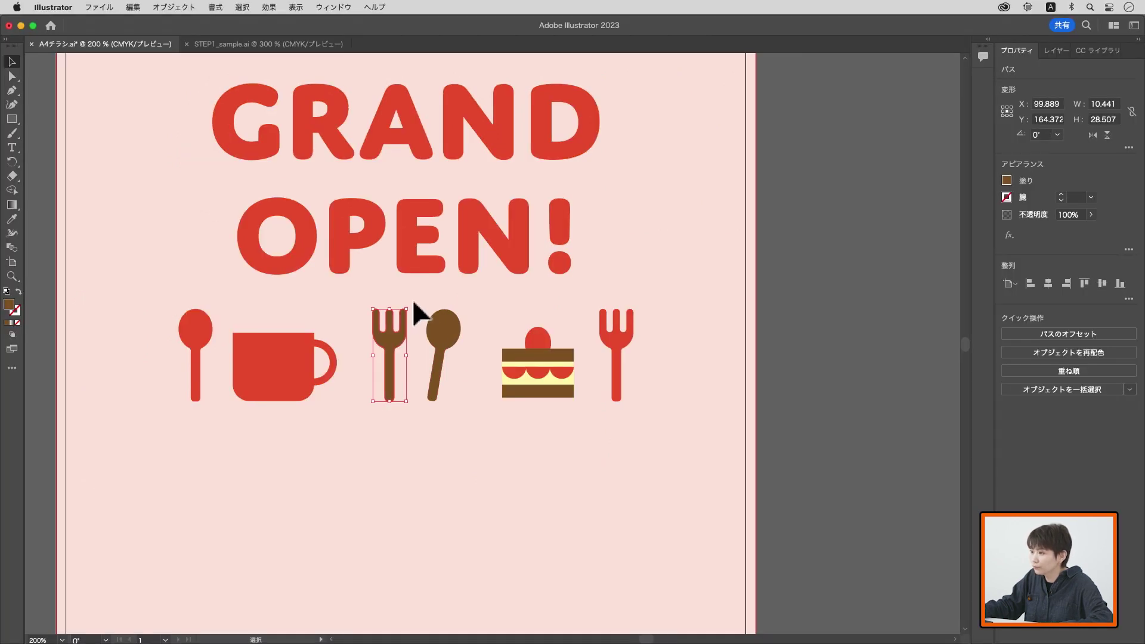
drag(401, 307, 445, 334)
Step: Tilt the red spoon, brown fork and red fork at playful angles
drag(212, 309, 191, 319)
click(401, 376)
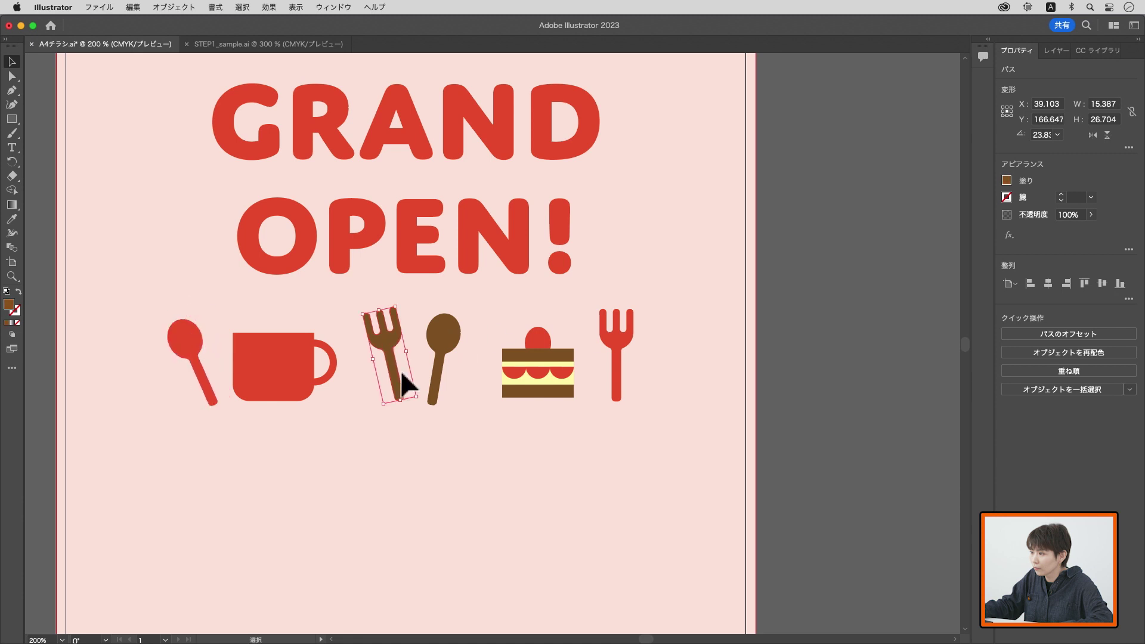
drag(458, 316, 447, 378)
click(620, 346)
click(537, 357)
mouse_move(606, 338)
mouse_down()
mouse_move(651, 354)
mouse_move(589, 342)
mouse_up()
Step: Shift the cake, mug, red spoon and red fork so the six icons sit evenly spaced
drag(286, 364, 312, 364)
click(188, 355)
drag(188, 355, 218, 354)
click(388, 358)
click(632, 340)
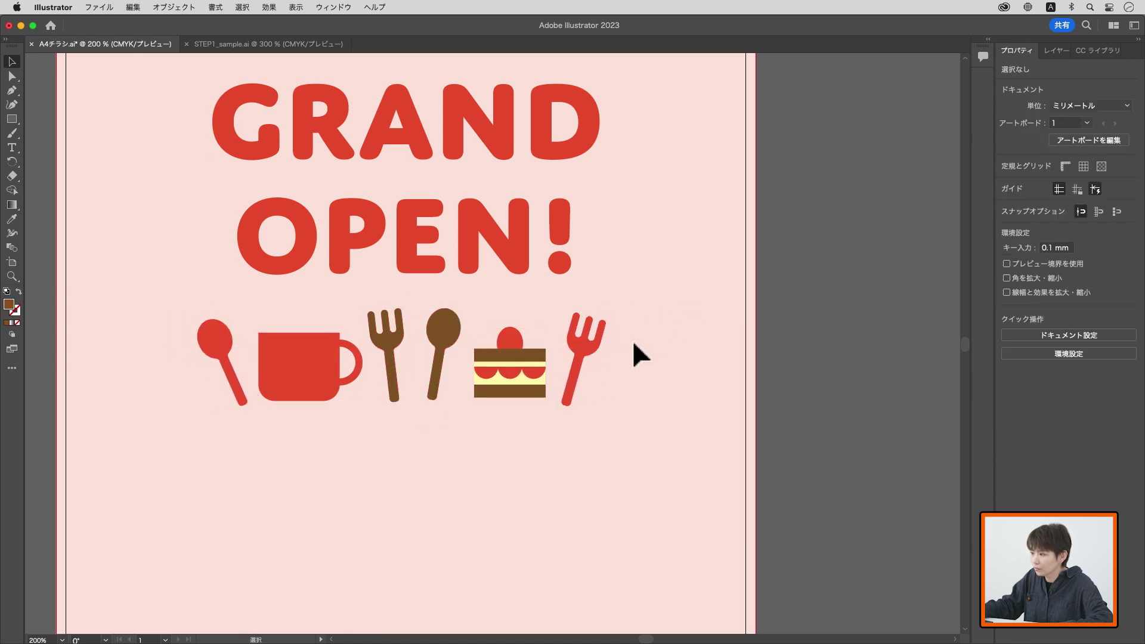
drag(578, 370, 571, 369)
click(352, 333)
click(216, 337)
drag(253, 313, 239, 298)
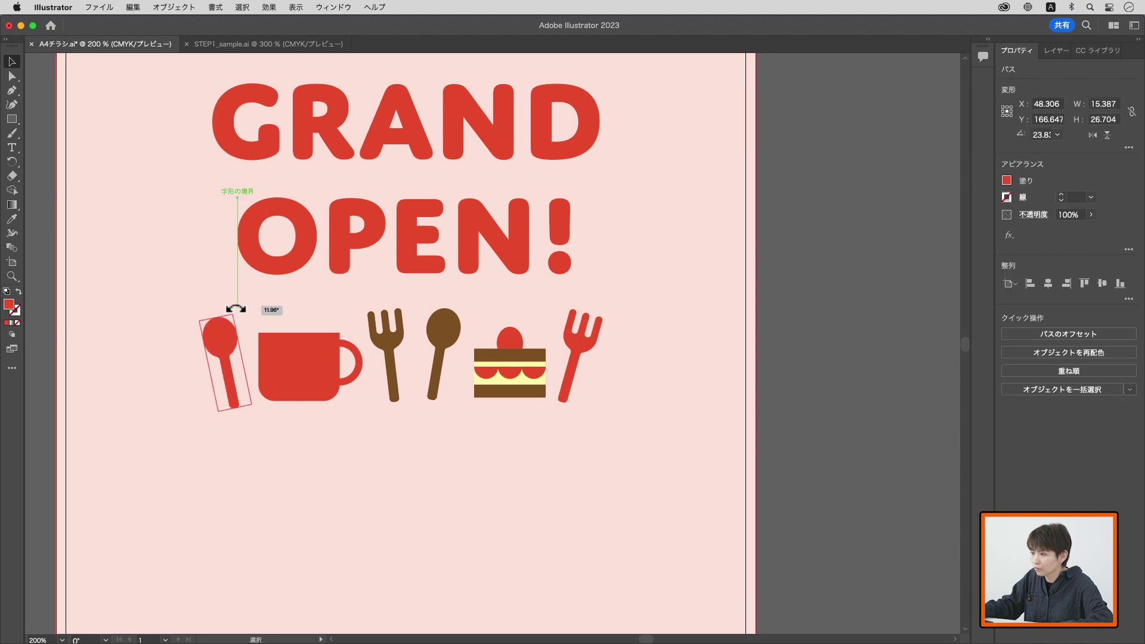
click(484, 471)
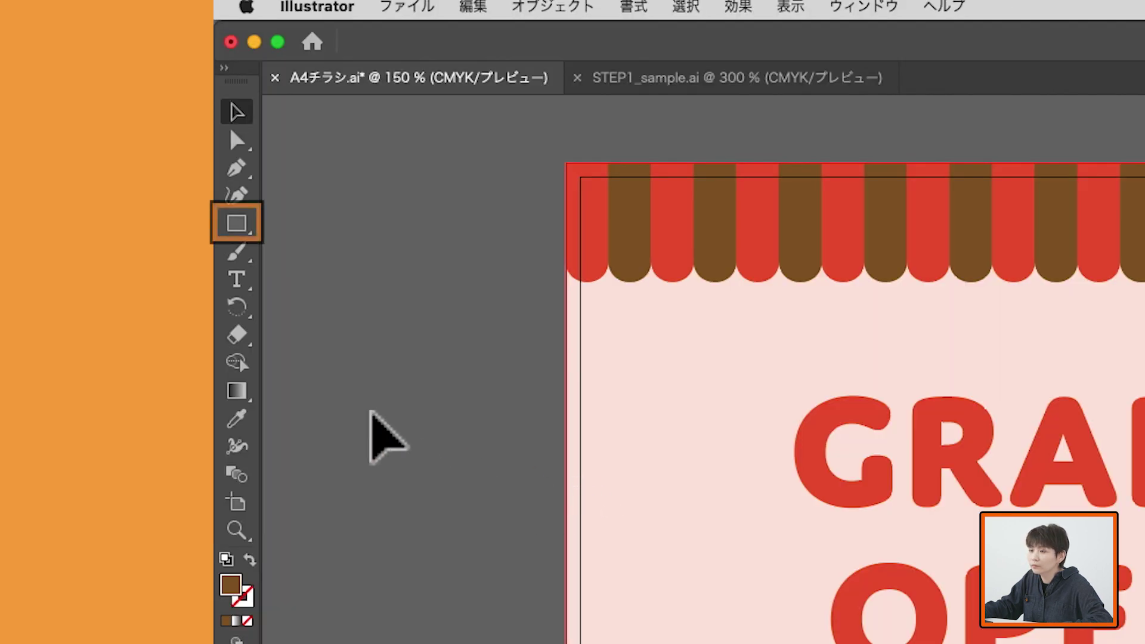
Step: Reveal the Rectangle tool's flyout with the Polygon and Star tools
click(237, 224)
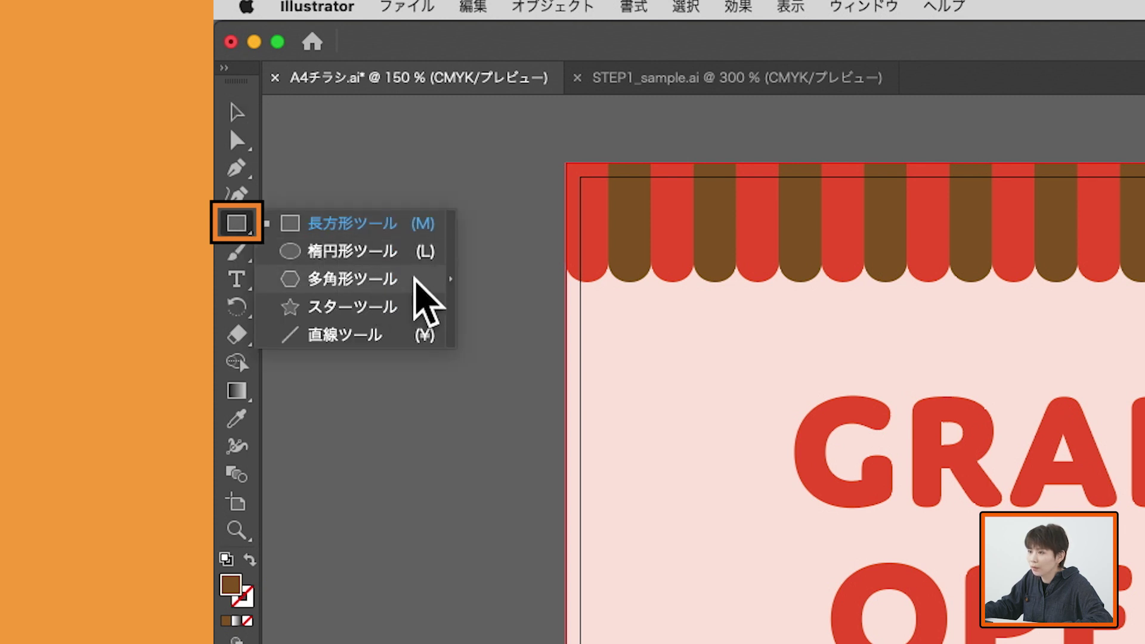
Step: Draw a brown ten-sided polygon overlapping the right end of the GRAND OPEN! title
click(417, 251)
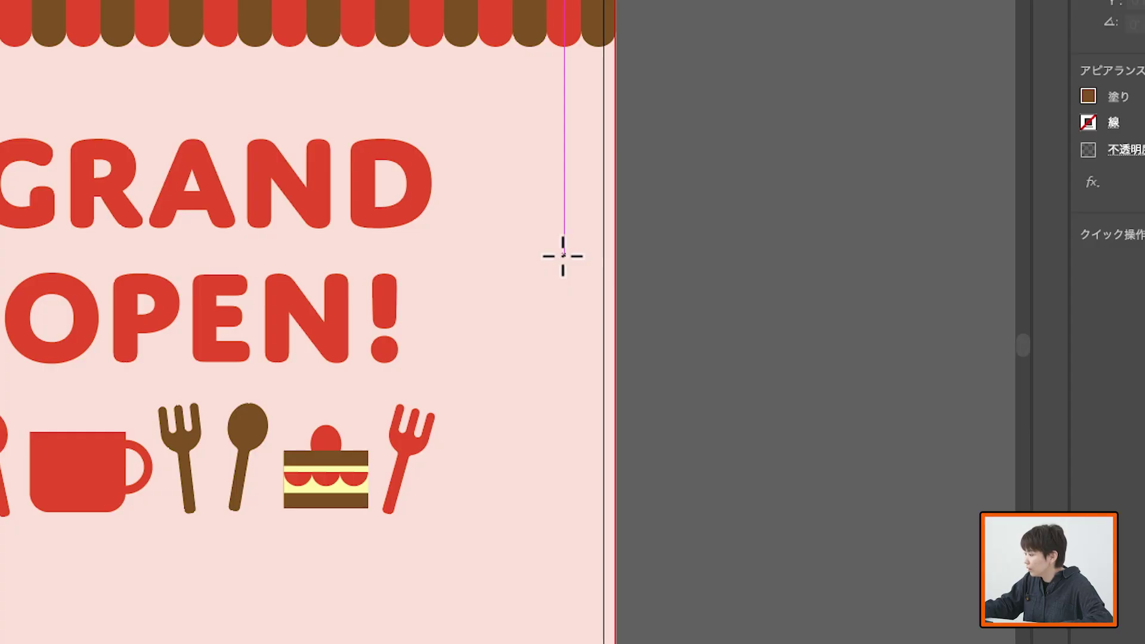
drag(562, 256, 644, 384)
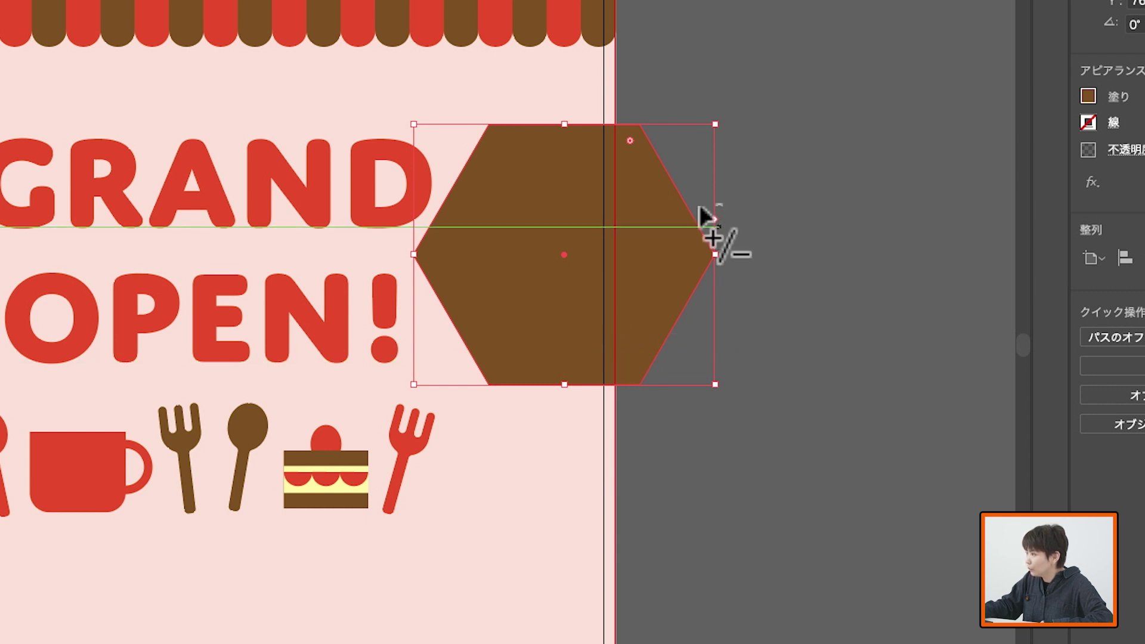
mouse_move(717, 222)
mouse_down()
mouse_move(720, 173)
mouse_move(710, 214)
mouse_up()
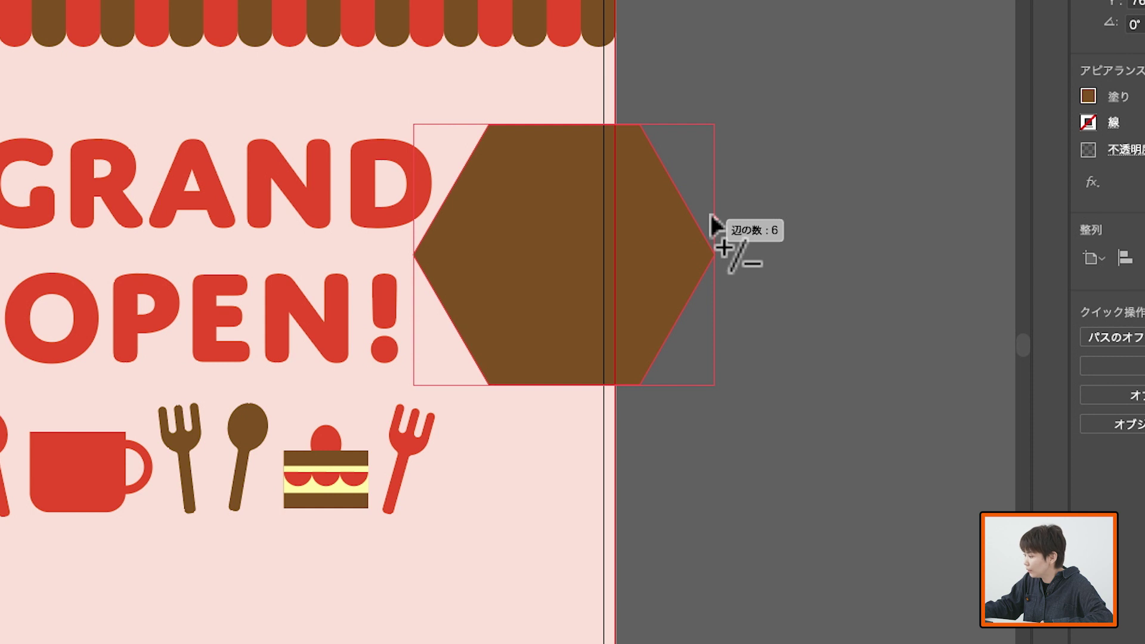
drag(710, 215, 721, 107)
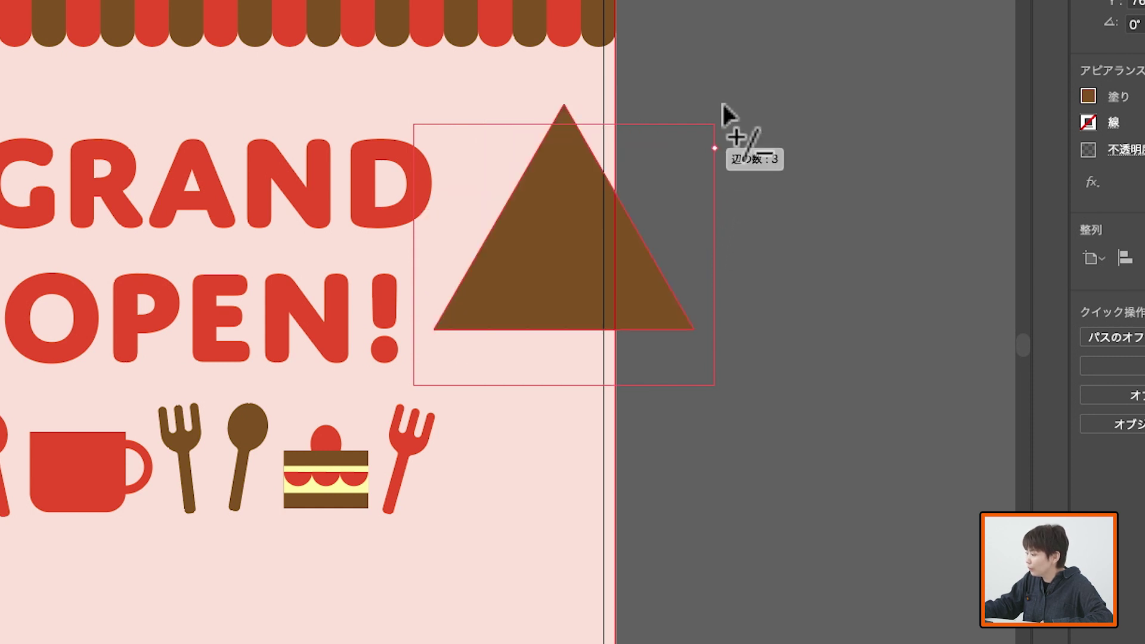
drag(723, 107, 675, 311)
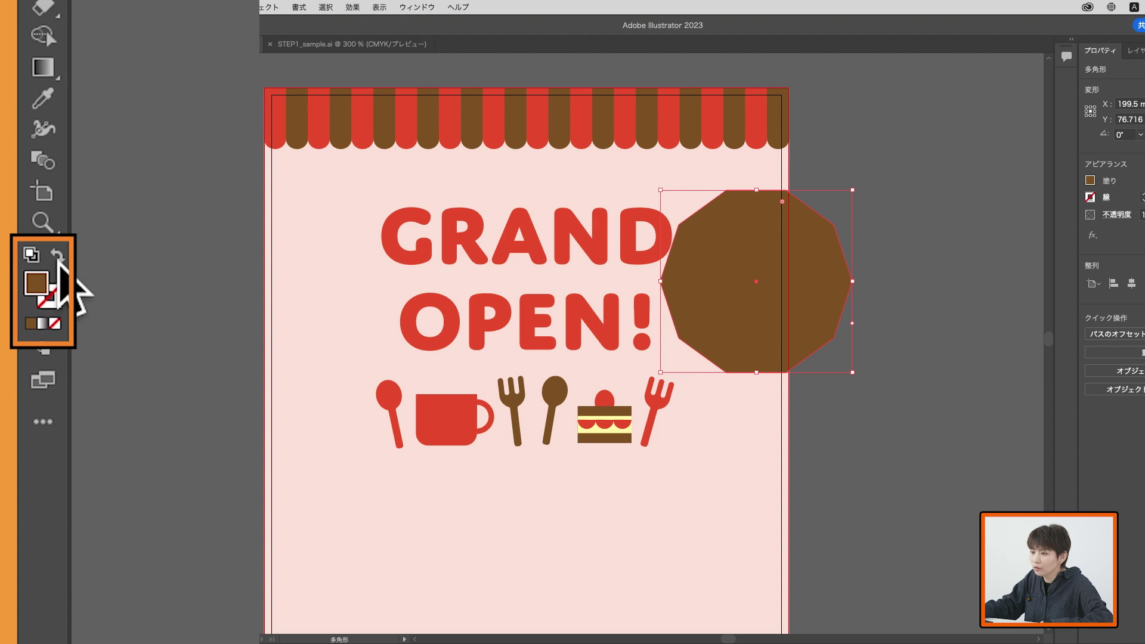
Step: Swap fill and stroke so the polygon has no fill and only a thin outline
click(58, 260)
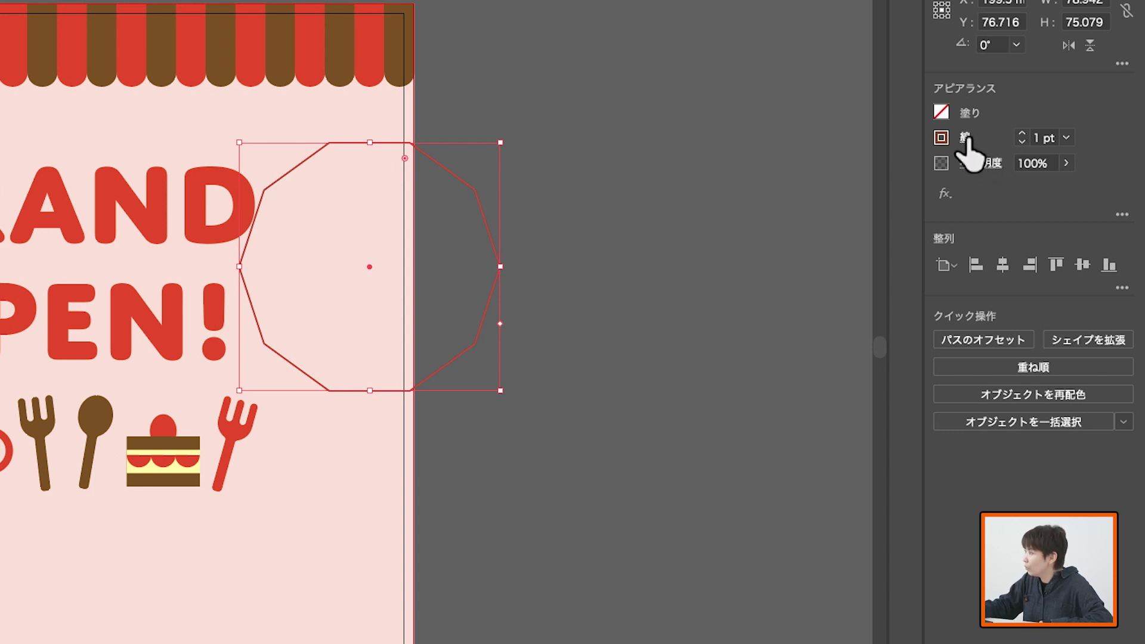
Step: Set the polygon's stroke width to 8 pt
click(965, 138)
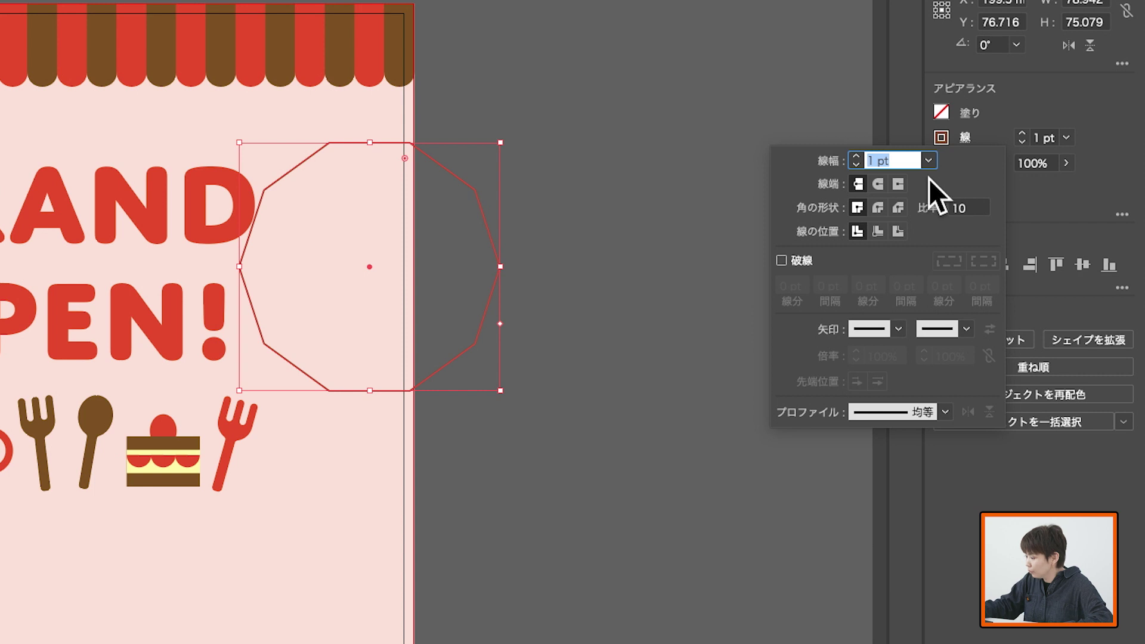
text(8)
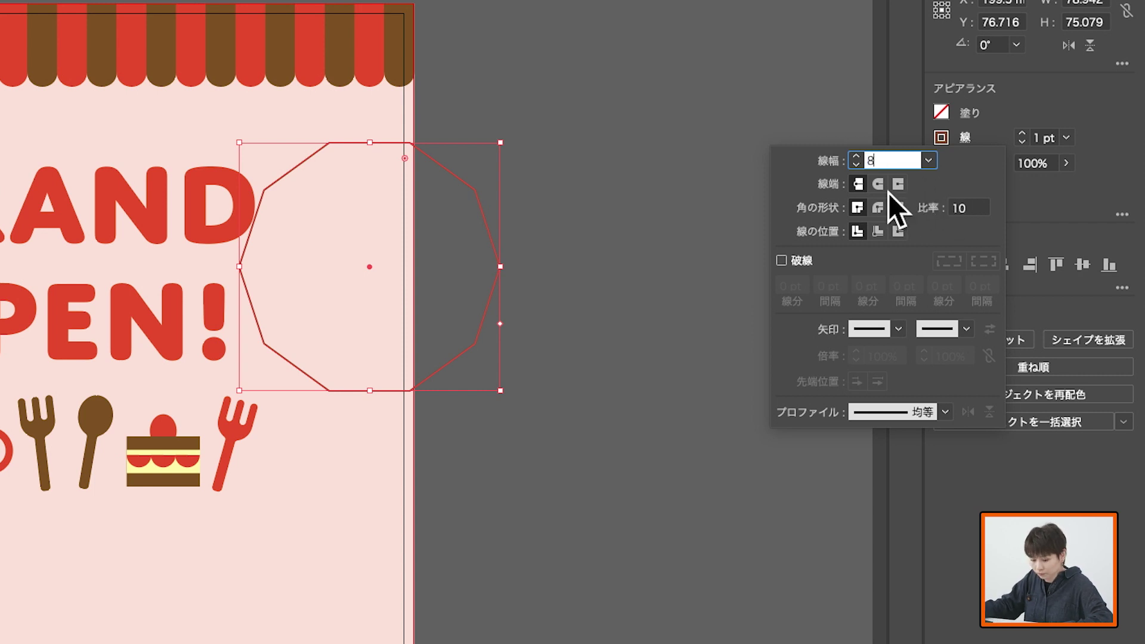
key(Return)
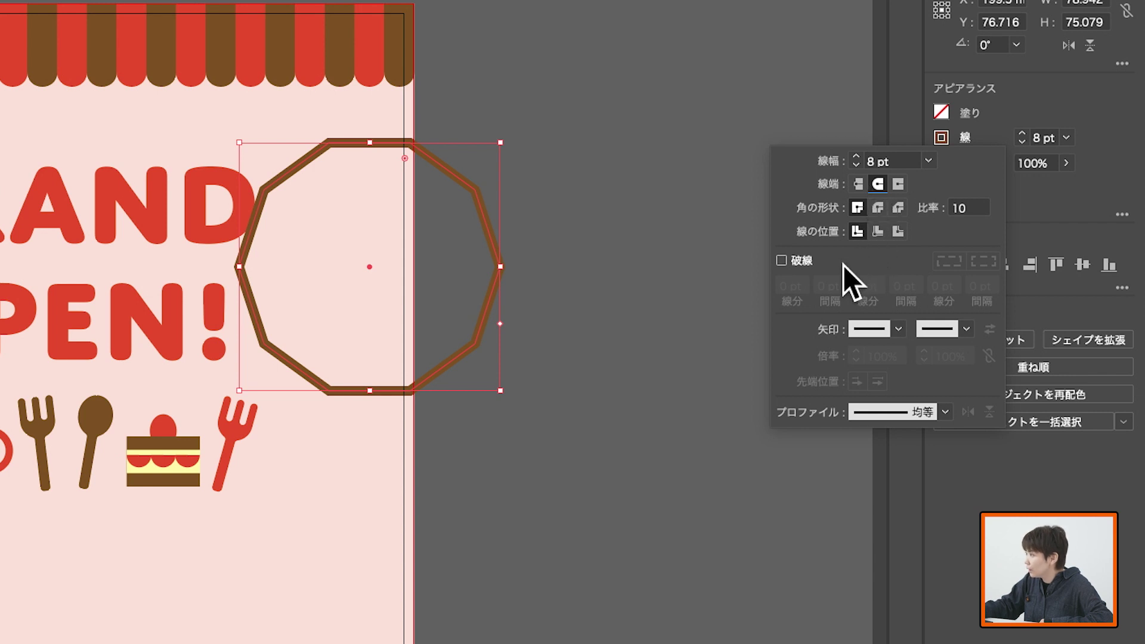
Step: Make the outline a dotted line with 0 pt dashes and 15 pt gaps
click(781, 260)
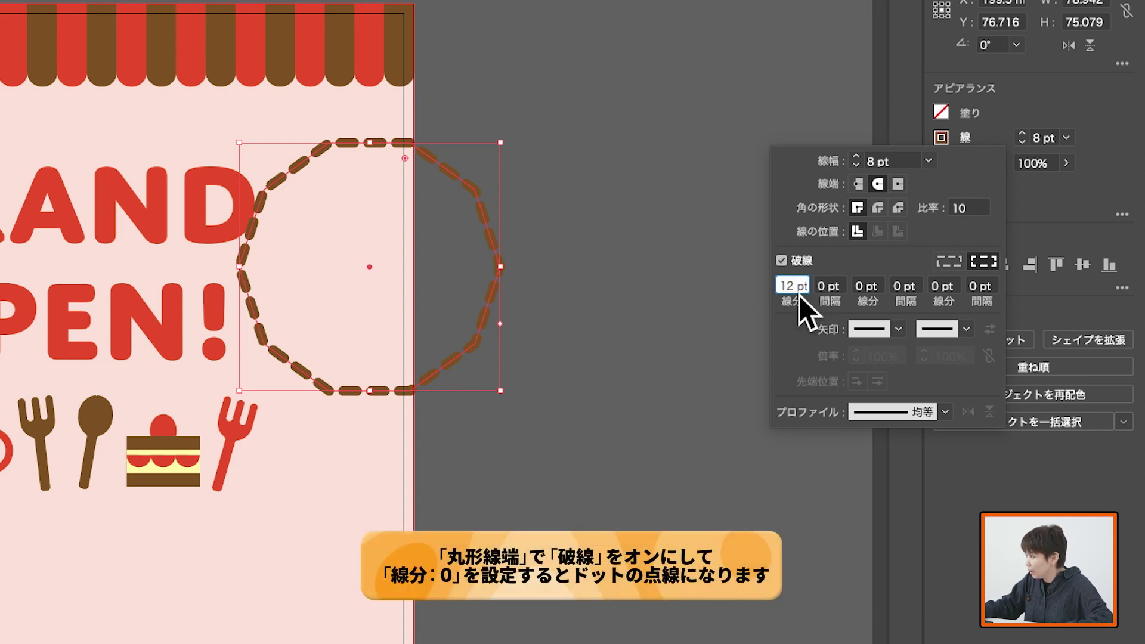
text(0)
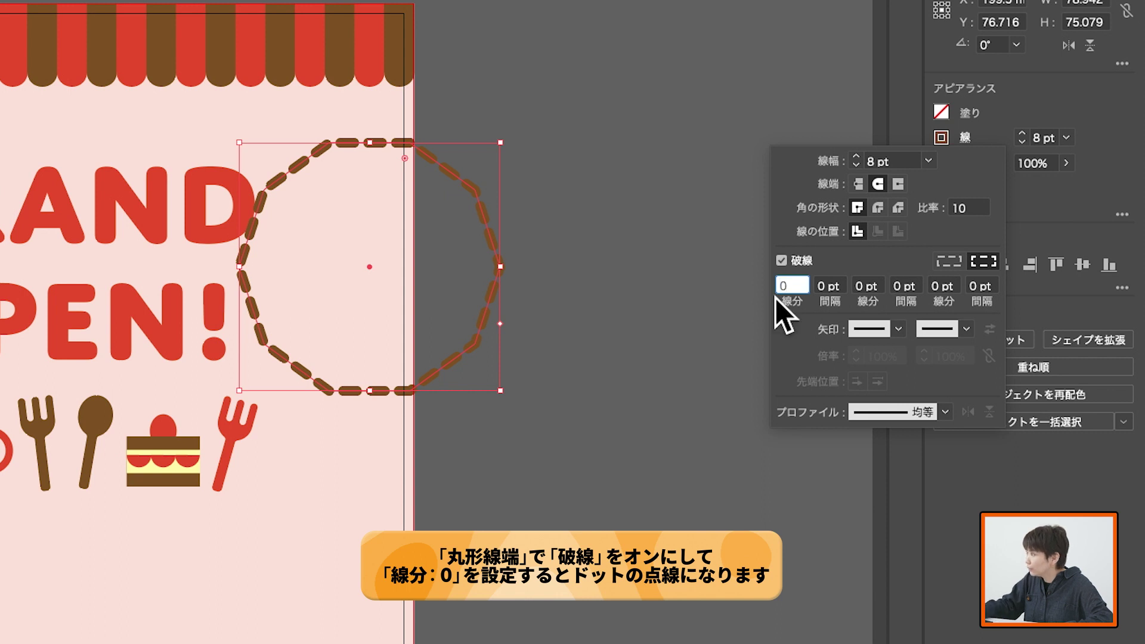
click(829, 286)
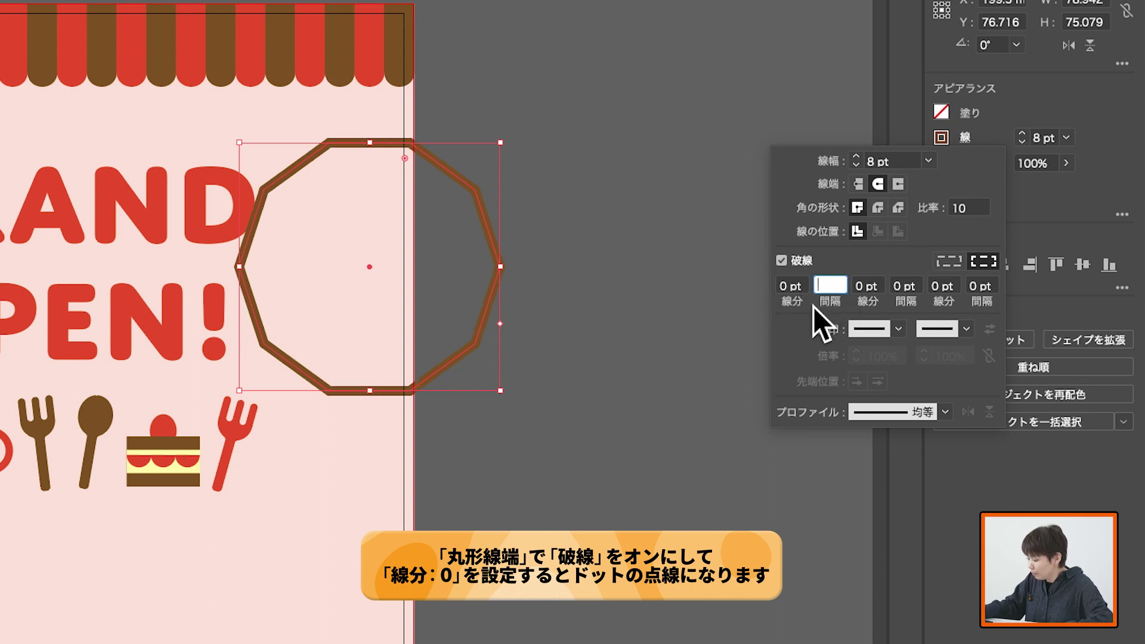
text(10)
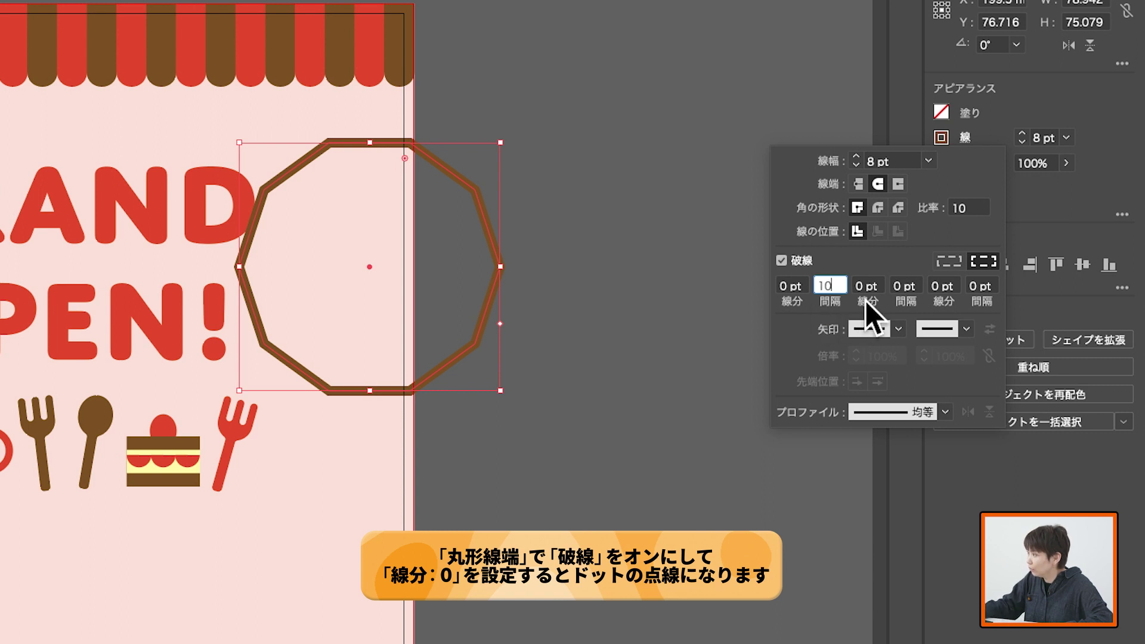
click(869, 288)
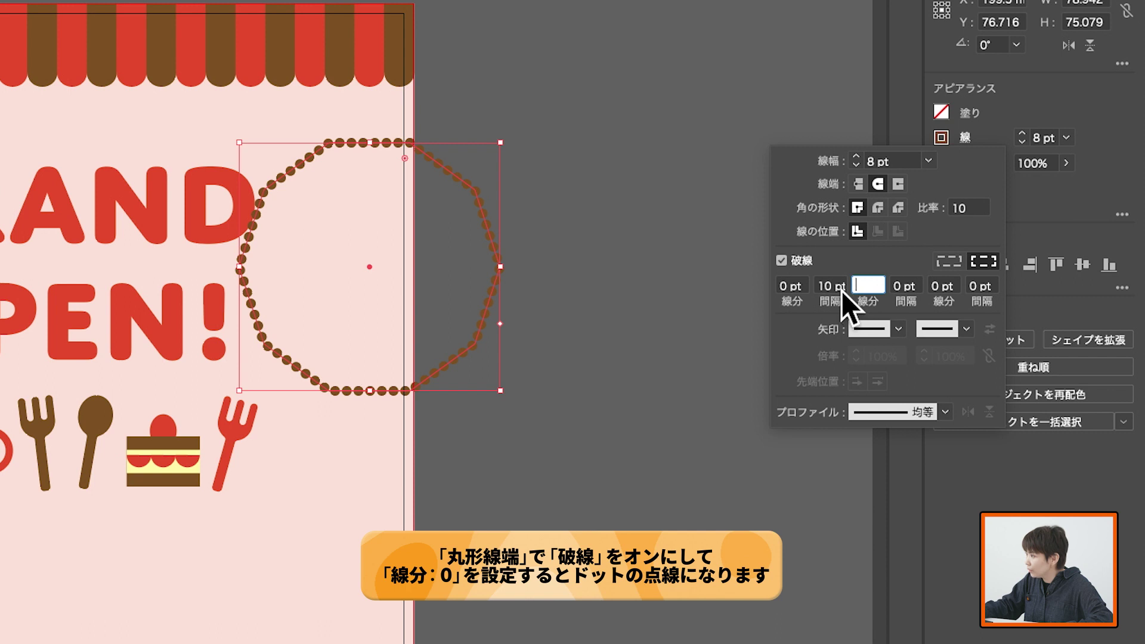
click(839, 288)
key(Return)
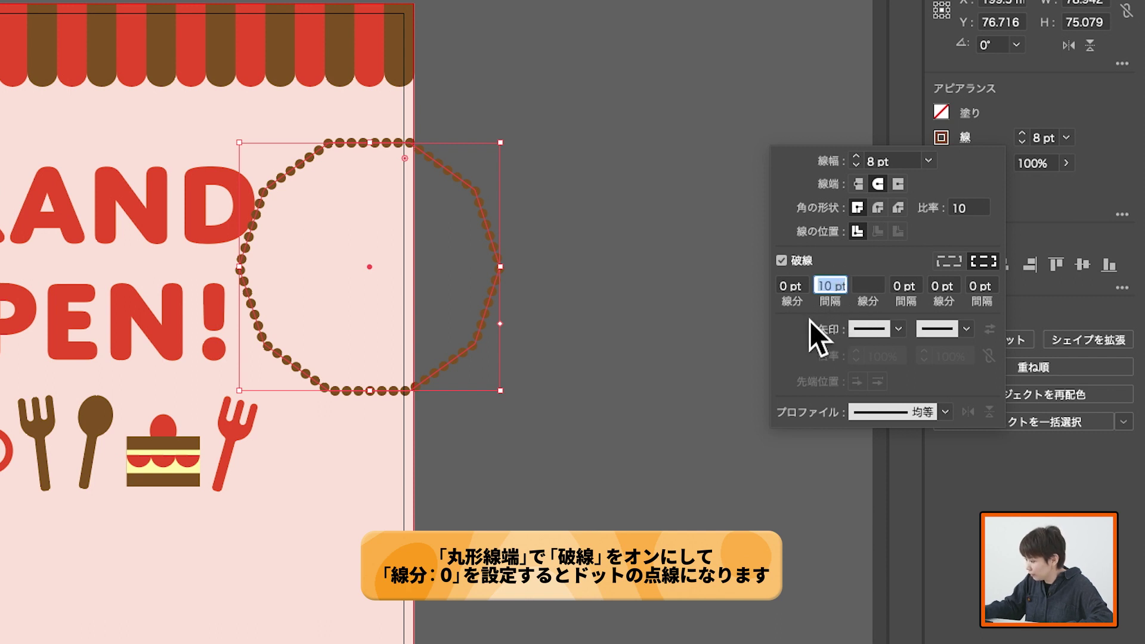
key(Up)
key(Up)
key(Up)
key(Up)
key(Up)
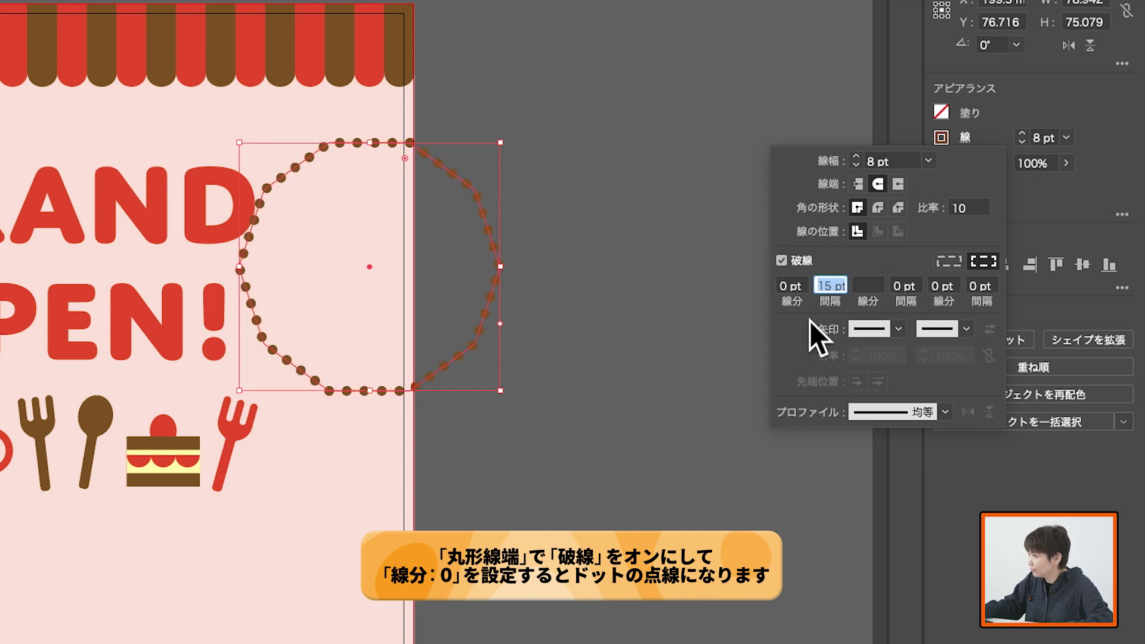
click(868, 286)
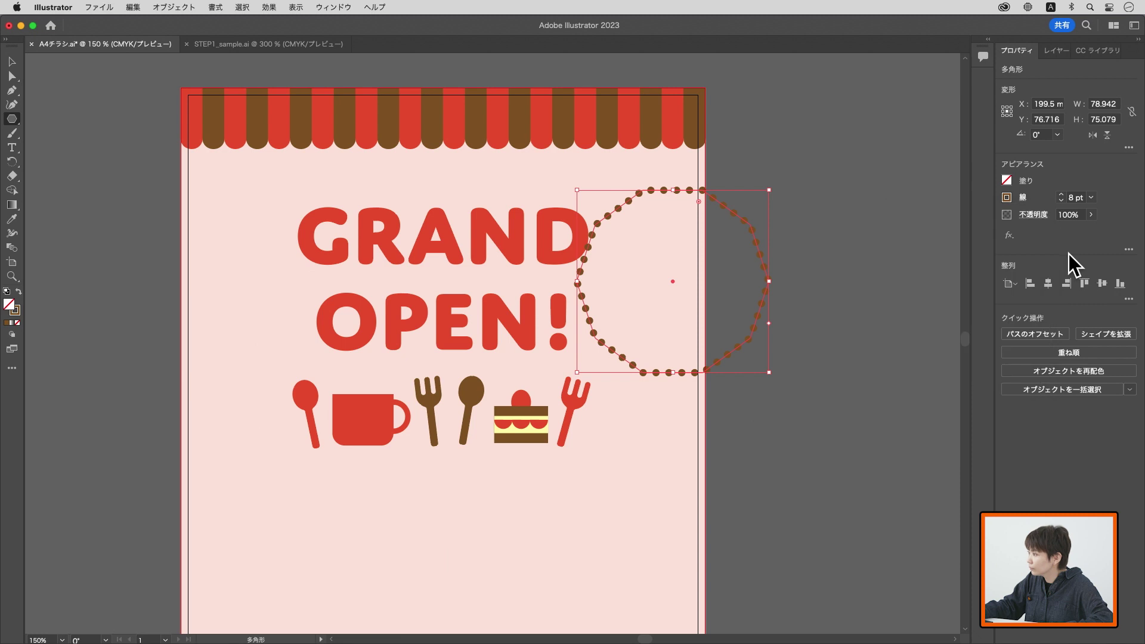
Step: Nudge the dotted polygon ring slightly left and send it to the back
click(11, 62)
drag(729, 218, 678, 217)
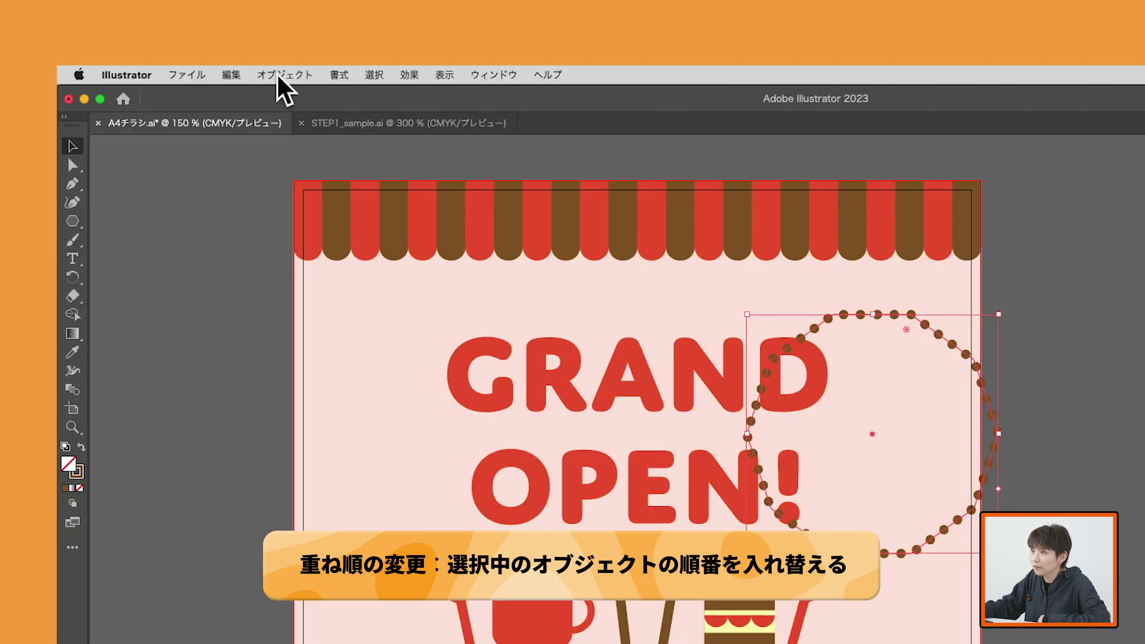
click(279, 76)
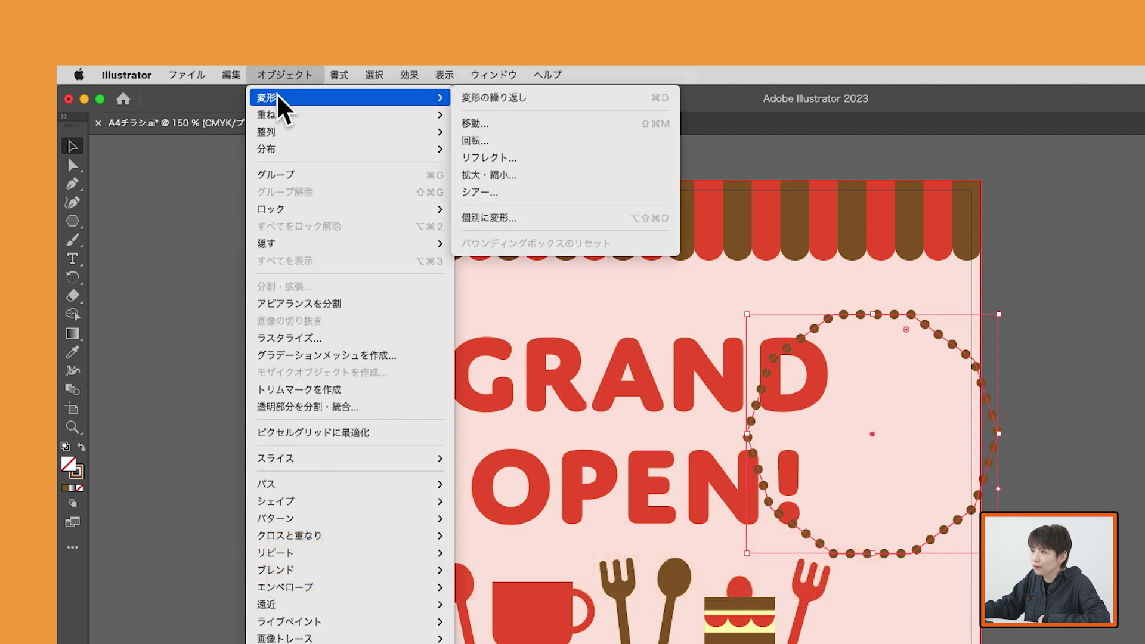
mouse_move(271, 114)
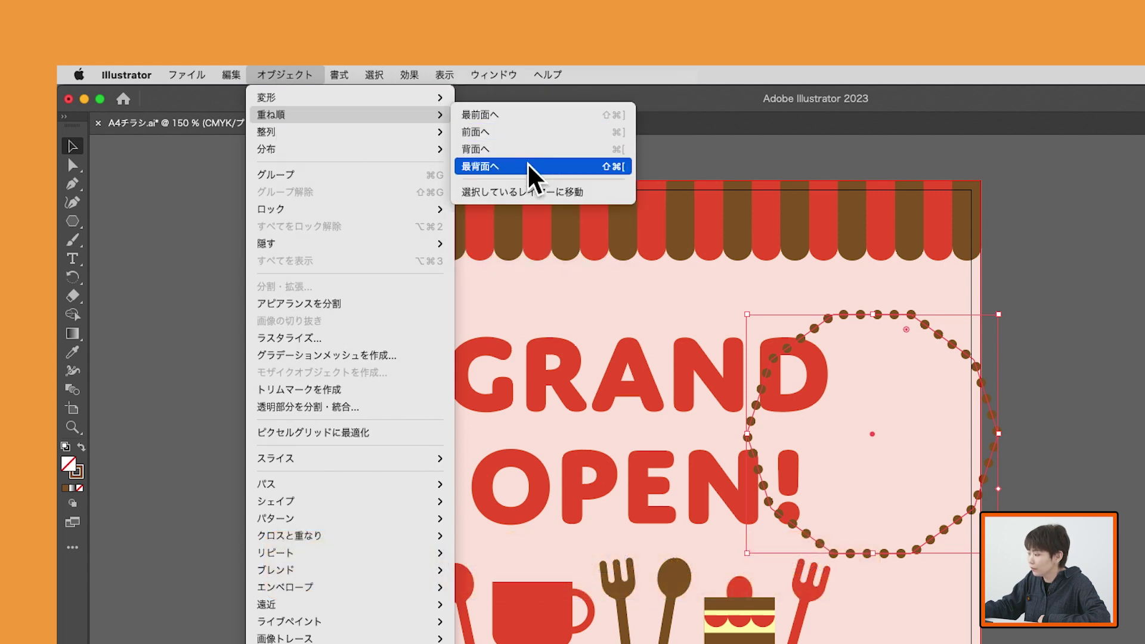
click(529, 167)
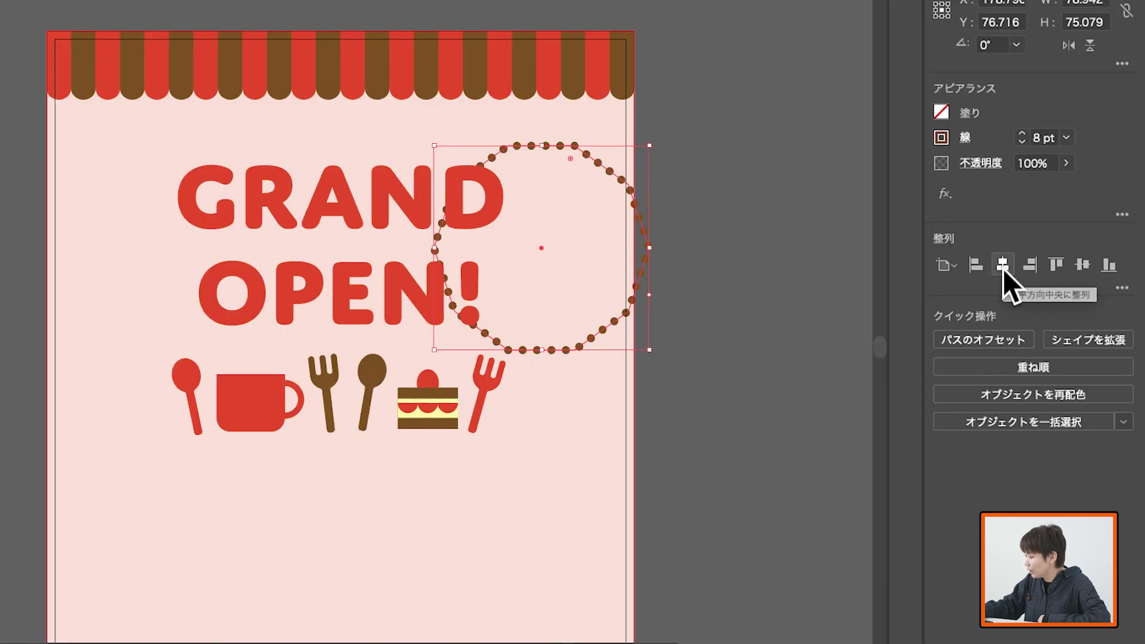
Step: Centre the dotted ring horizontally and stretch it to about 103 × 98 mm around the title
click(1003, 265)
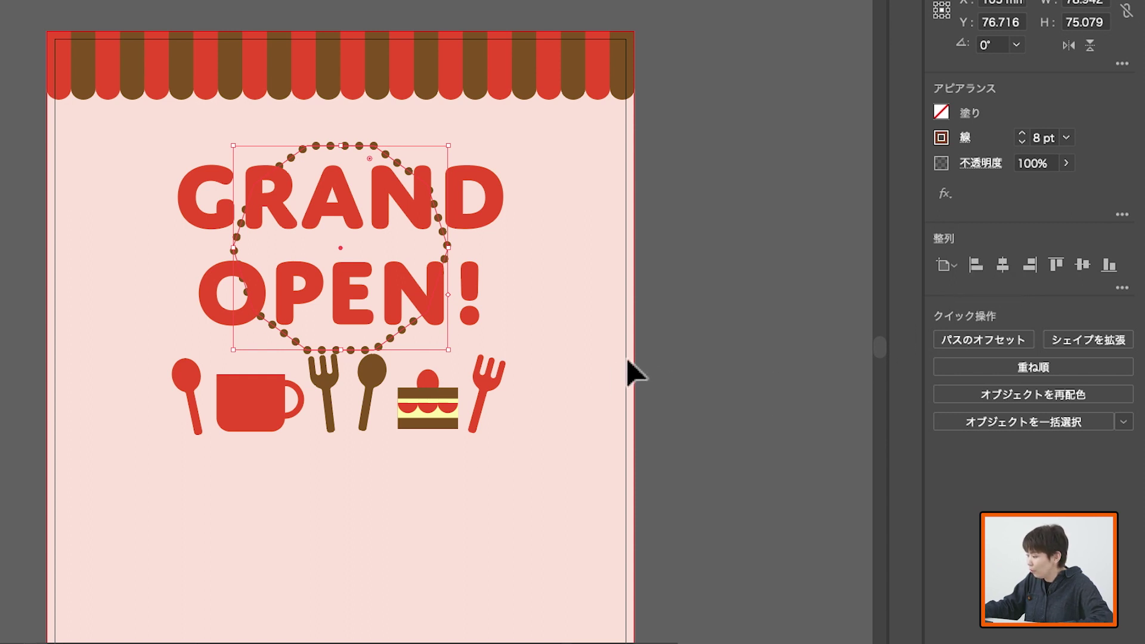
drag(341, 351, 335, 398)
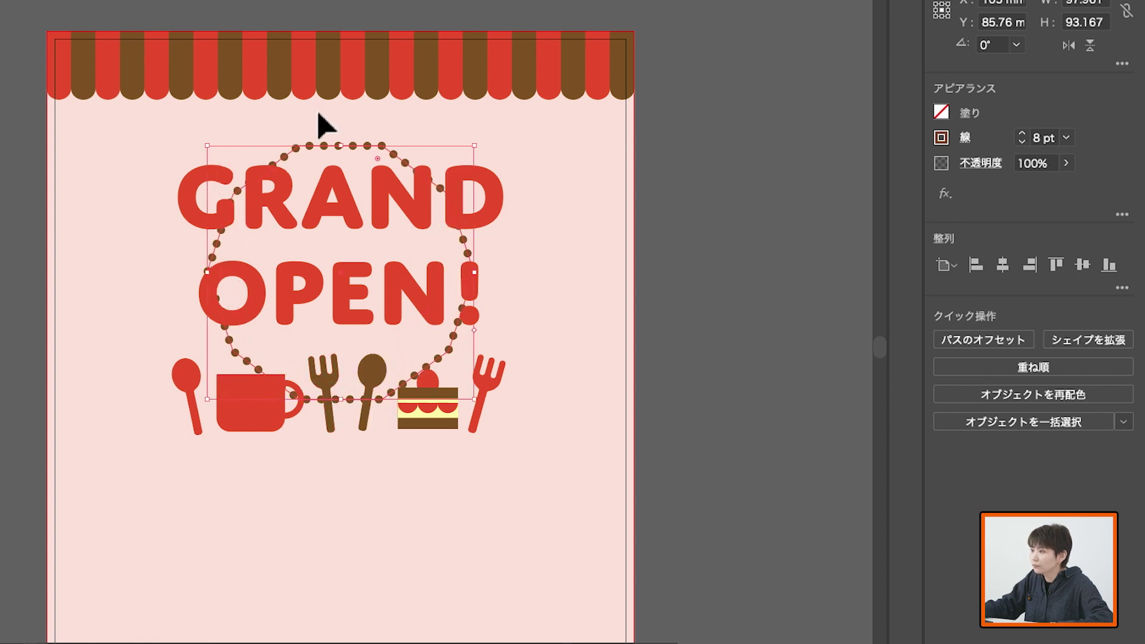
drag(343, 148, 341, 131)
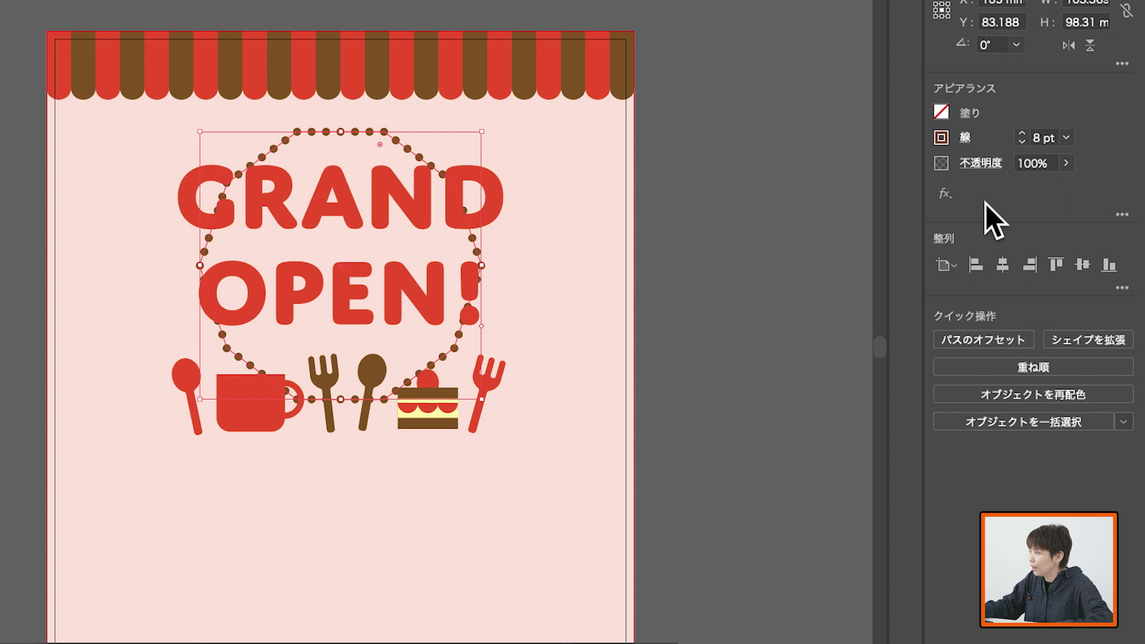
Step: Change the dotted ring's stroke colour from brown to white via the Color Mixer
click(941, 138)
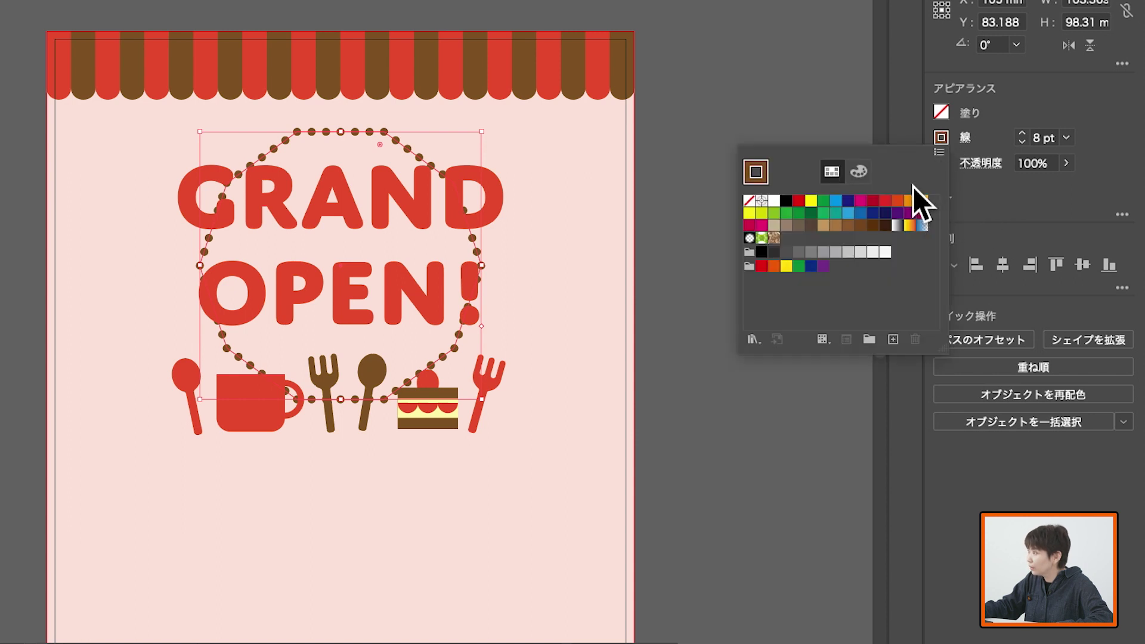
click(864, 176)
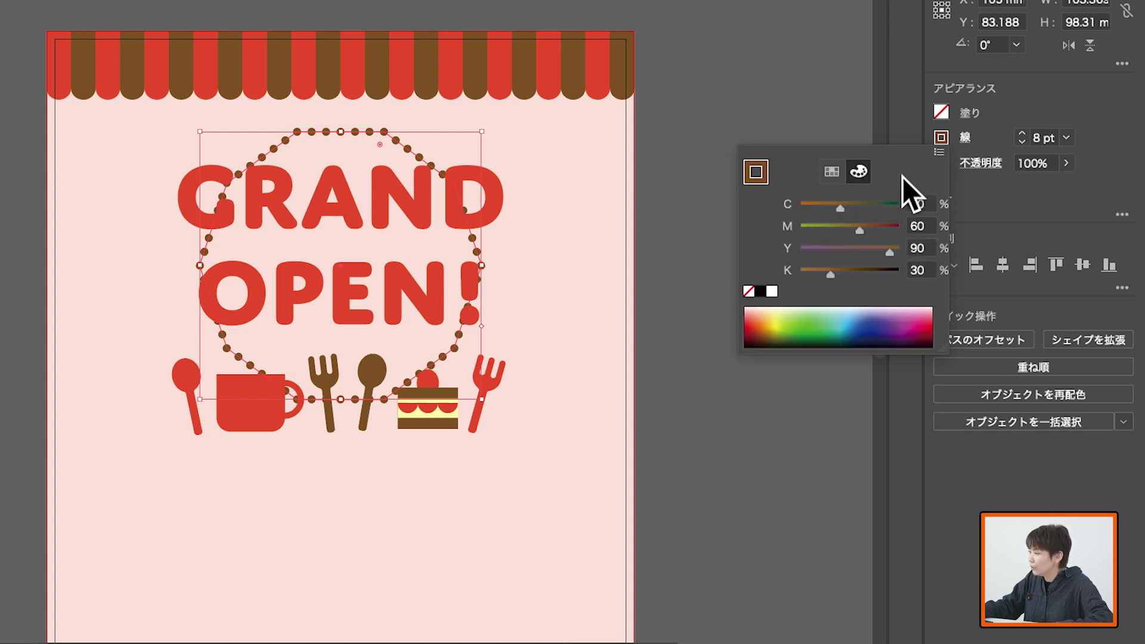
click(772, 291)
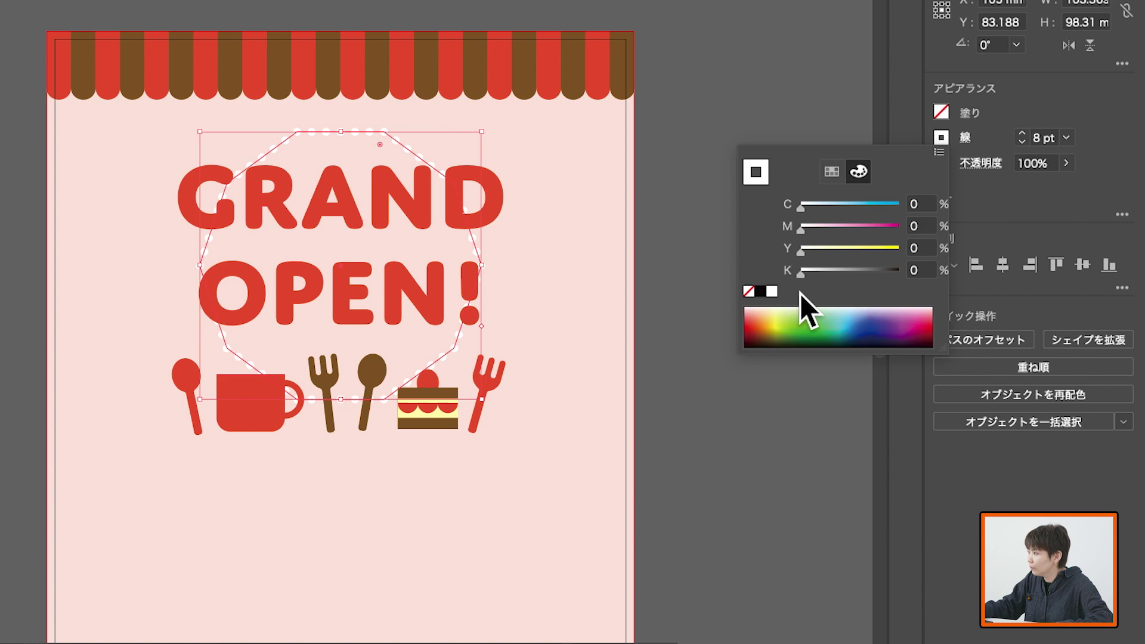